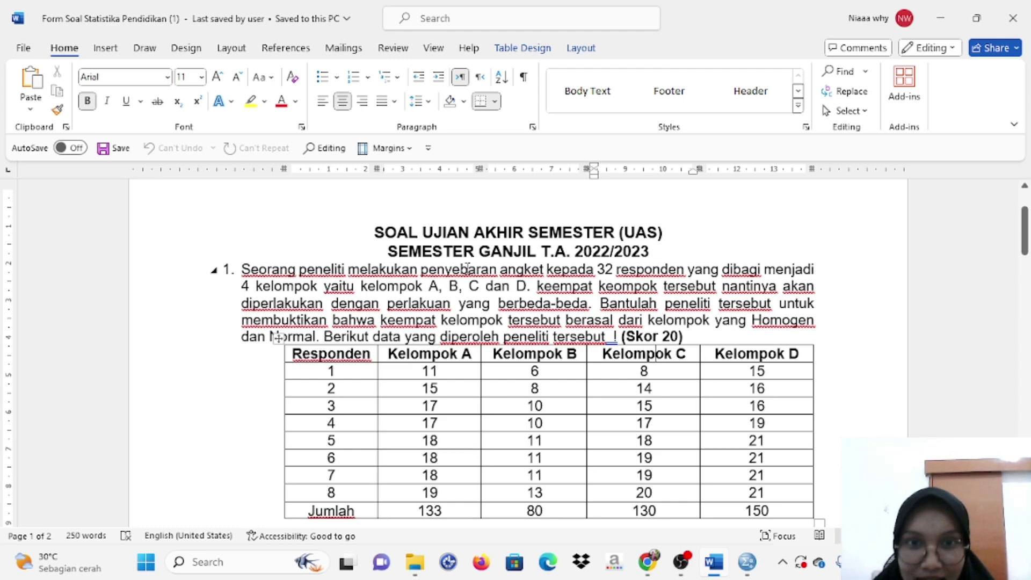
Step: Review exam questions 1 to 3, especially question 1's homogeneity and normality task and its table of respondent scores
scroll(373, 265, "down", 3)
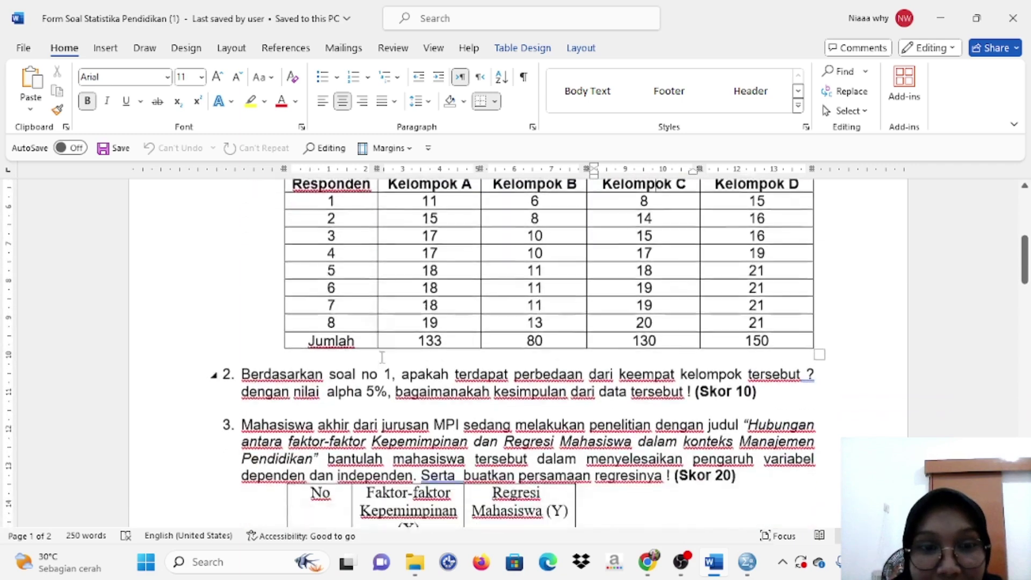
scroll(380, 356, "up", 3)
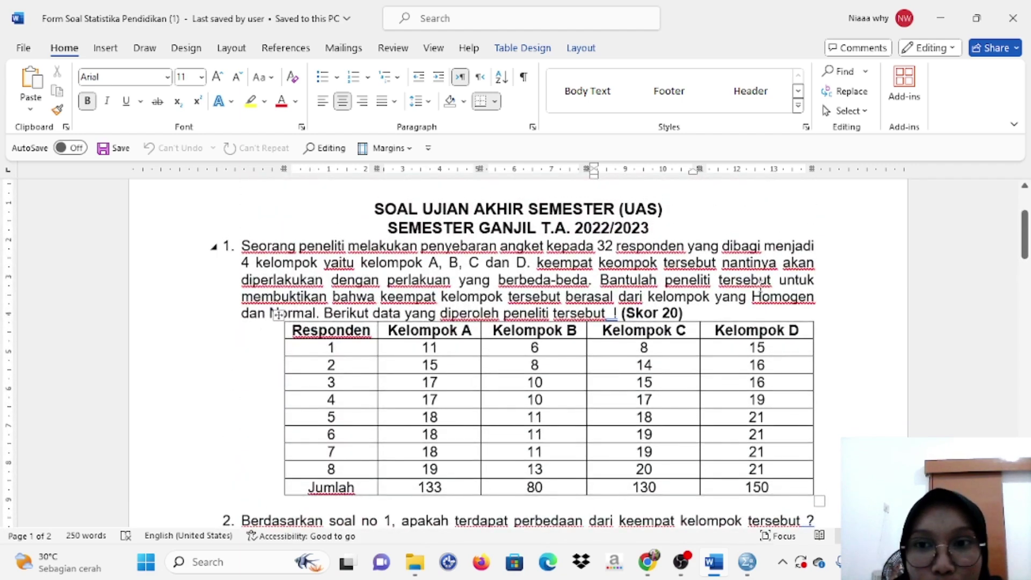
left_click(752, 297)
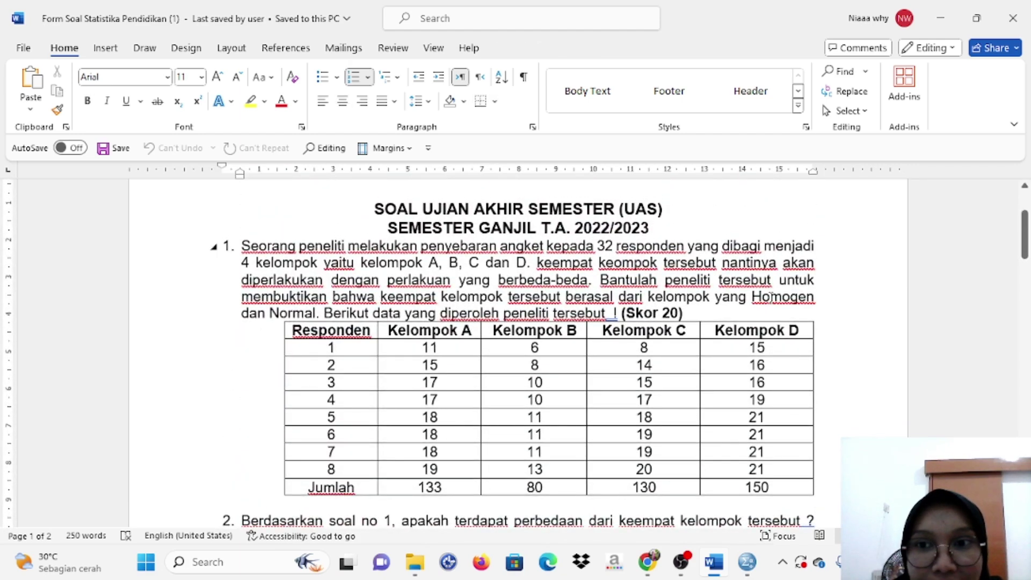
double_click(301, 313)
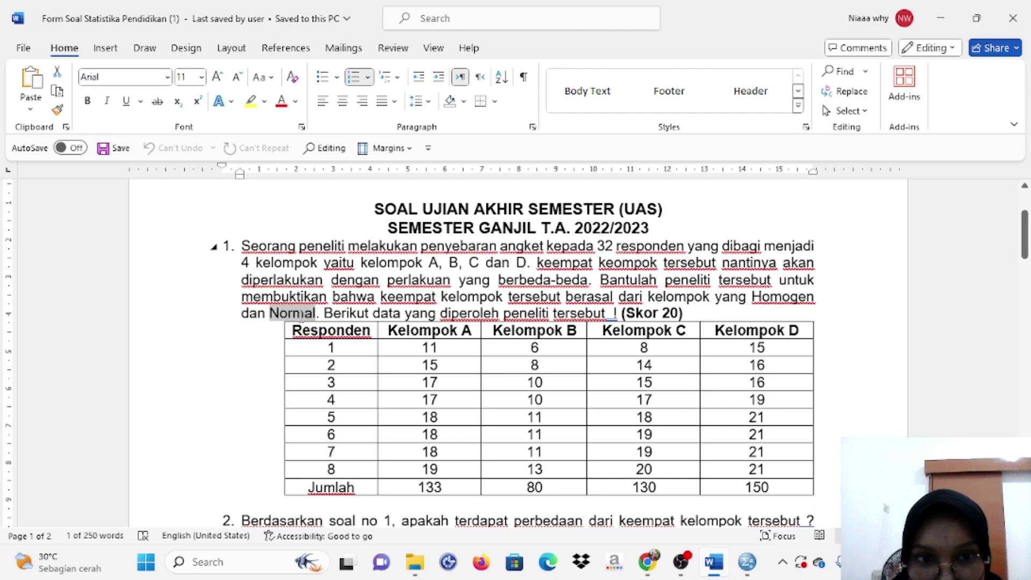
scroll(301, 313, "down", 4)
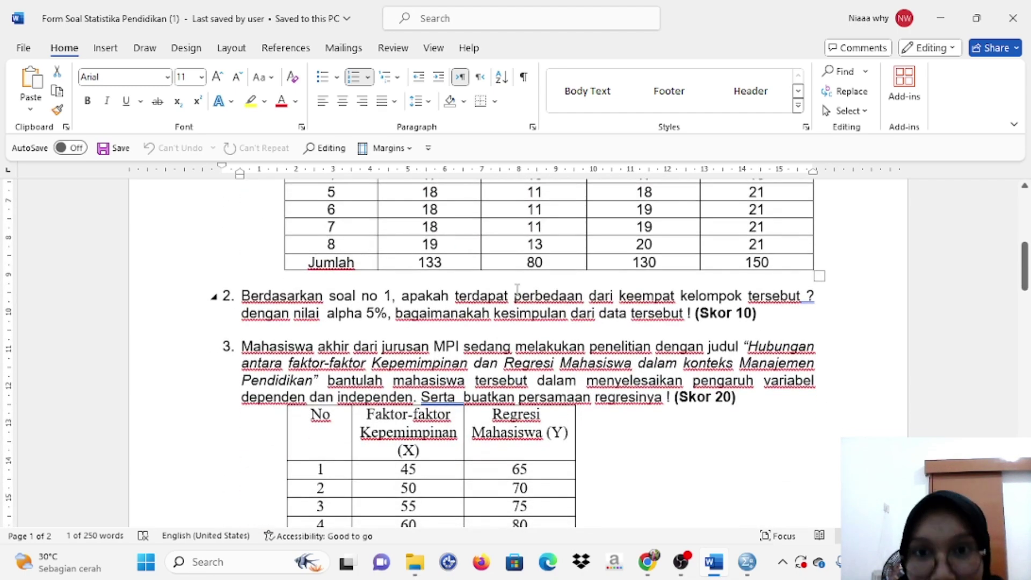
scroll(538, 334, "up", 1)
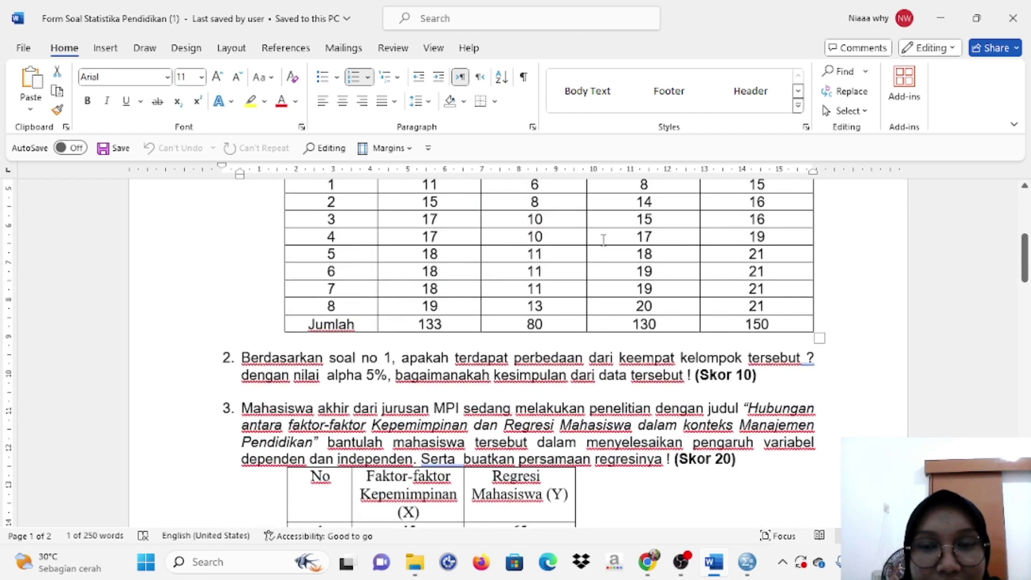
scroll(604, 239, "up", 2)
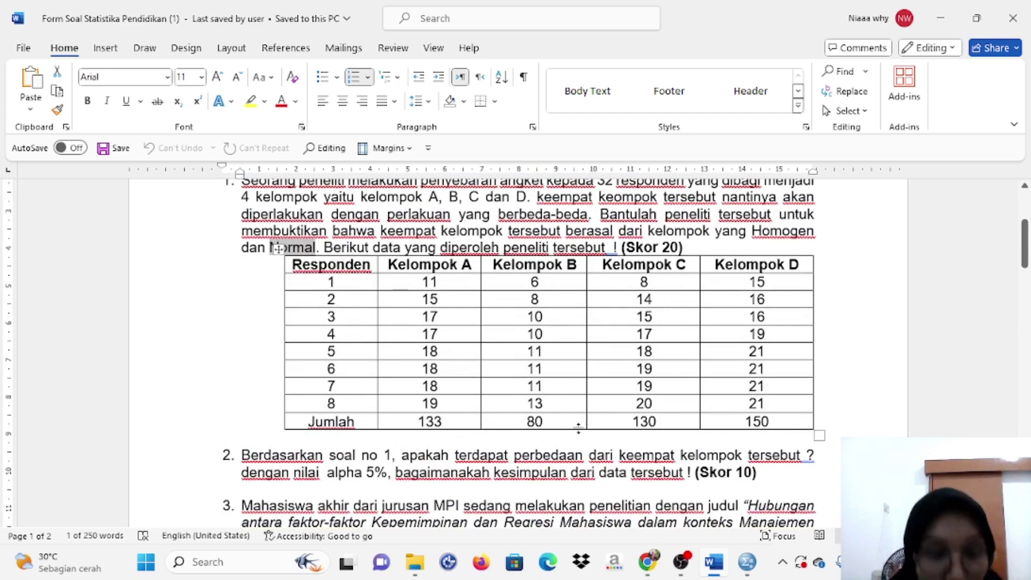
scroll(579, 427, "down", 3)
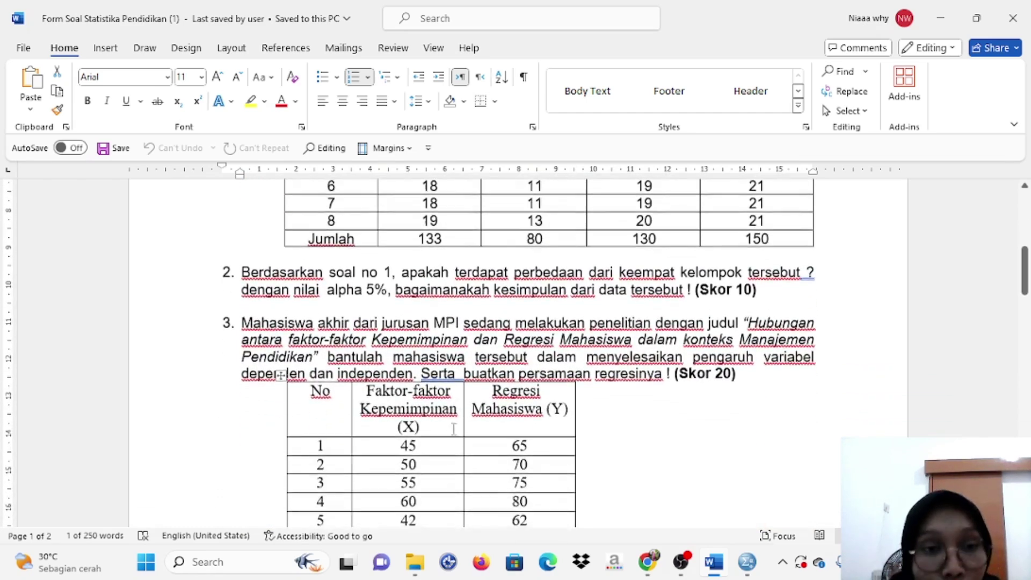
scroll(453, 429, "down", 1)
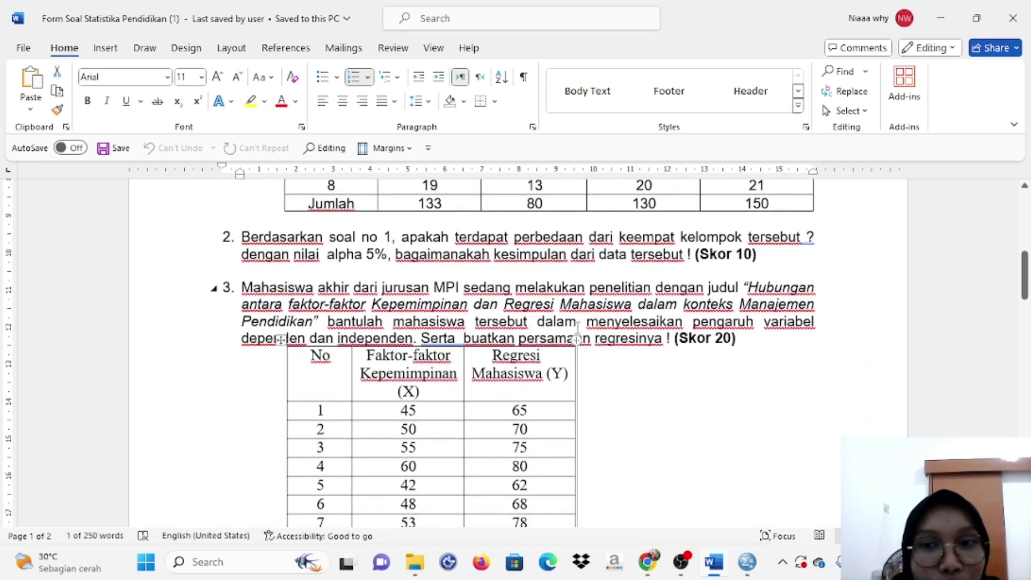
scroll(644, 344, "up", 3)
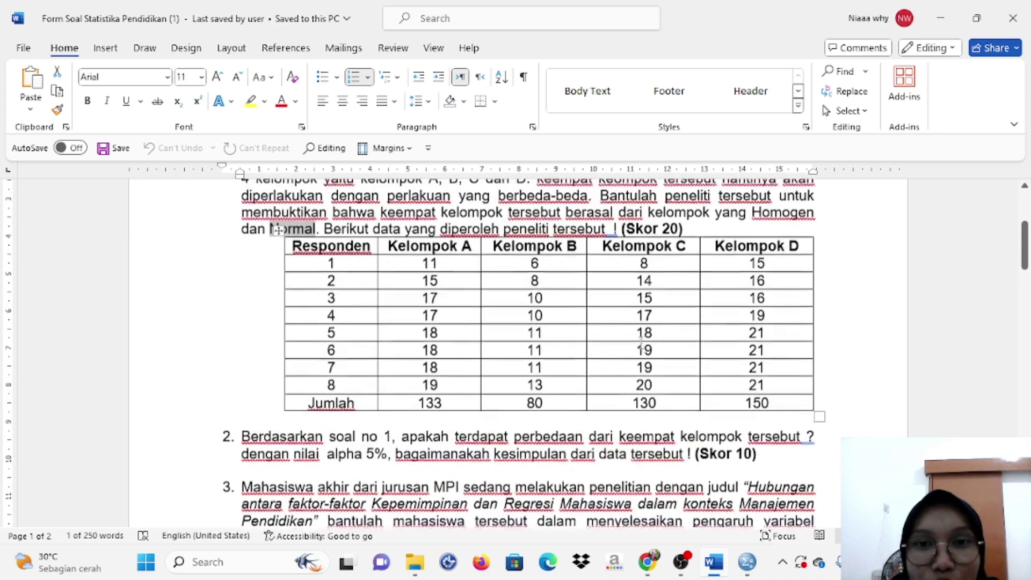
scroll(643, 343, "up", 2)
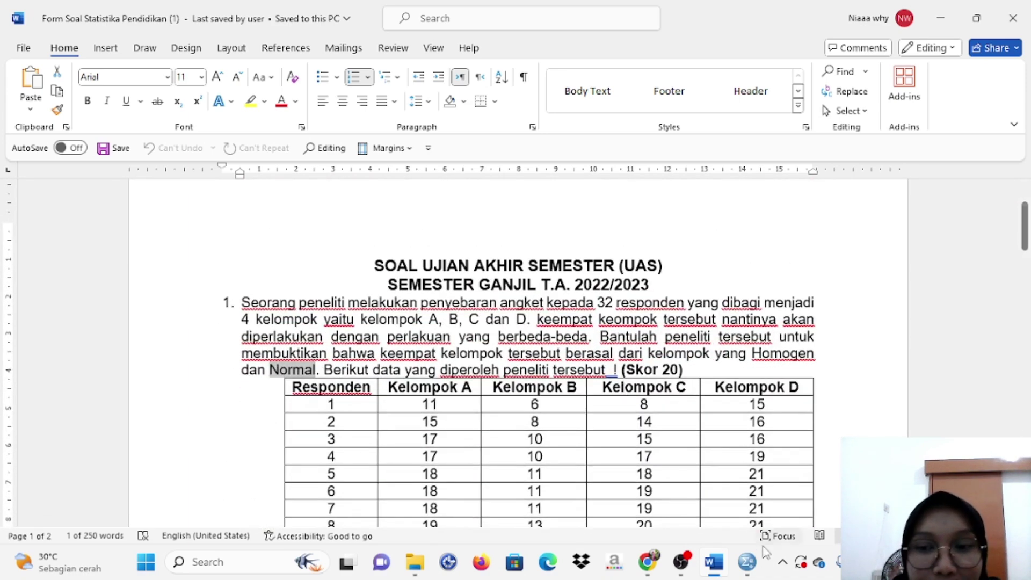
Step: Switch to the SPSS Data Editor and define the first variable with the name KelompokA
mouse_move(749, 562)
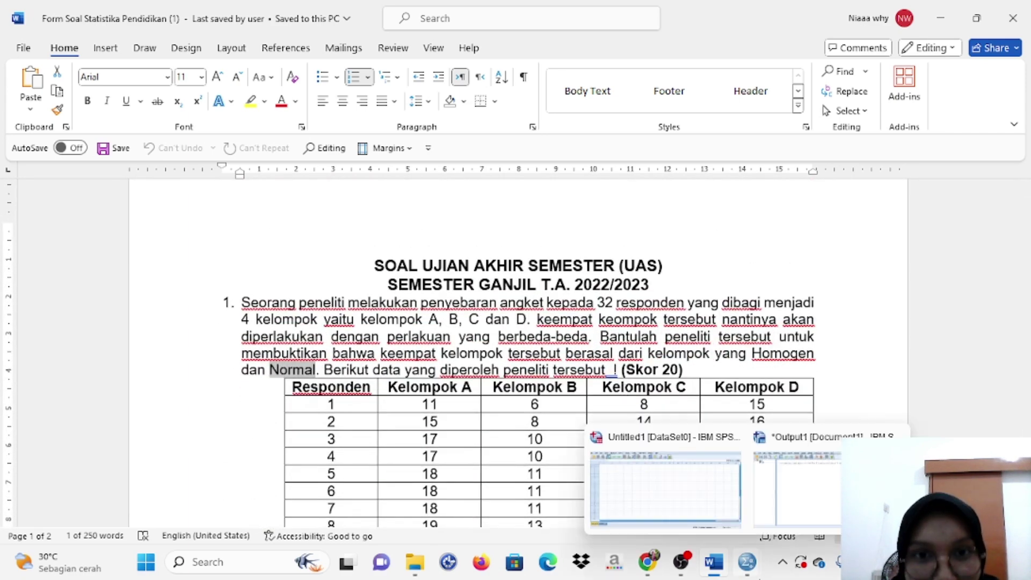
left_click(690, 500)
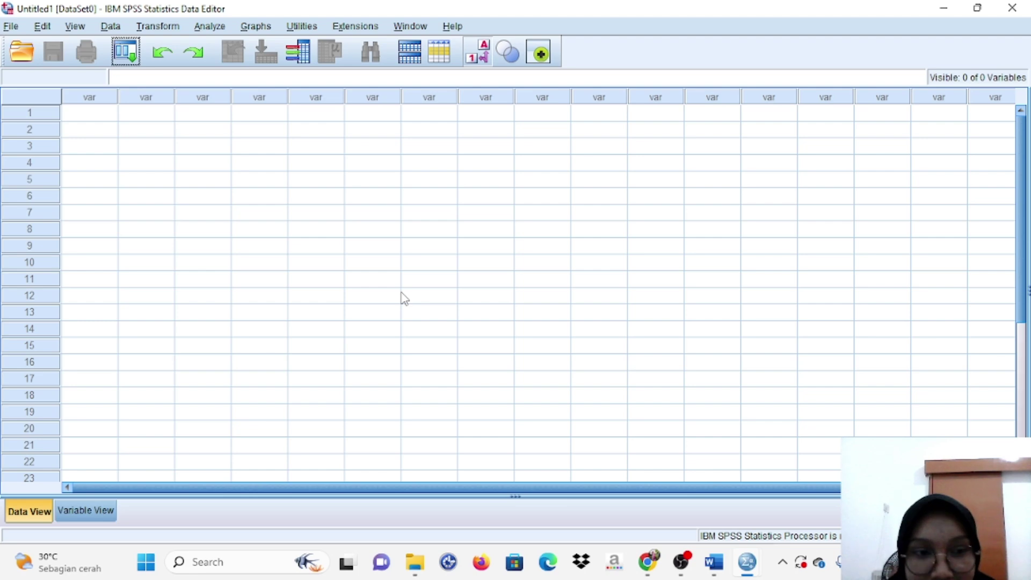
left_click(102, 511)
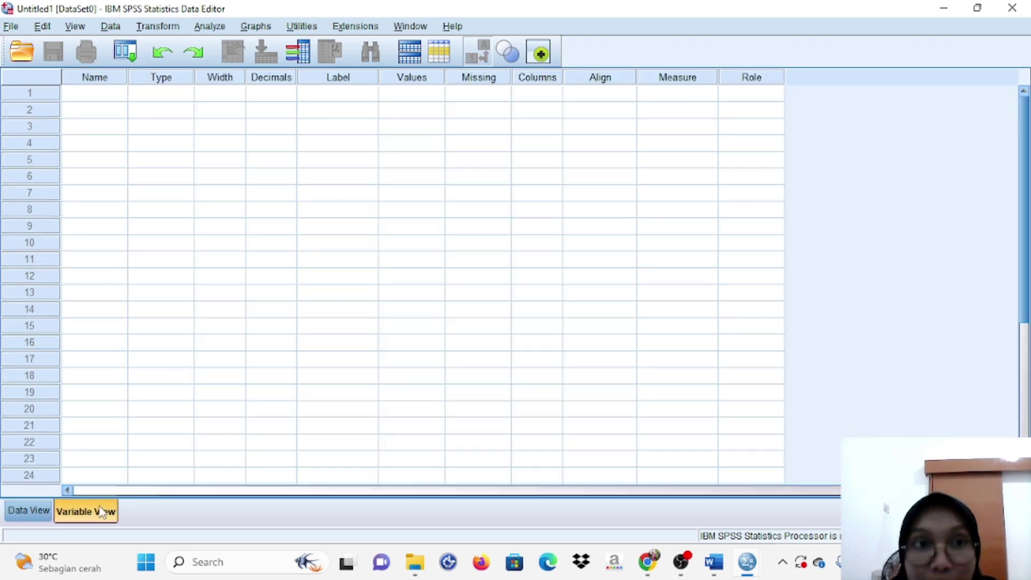
left_click(110, 98)
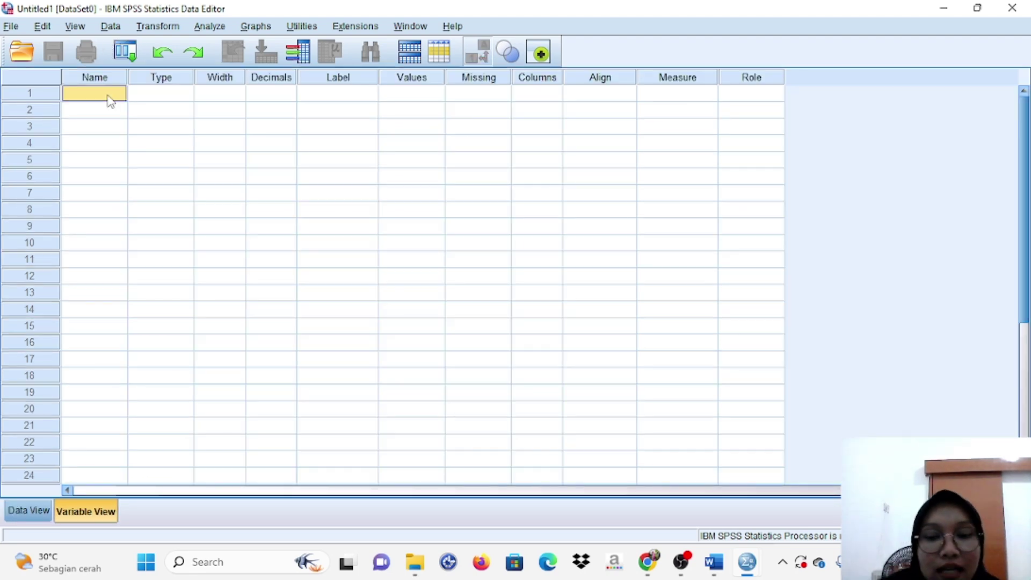
type("Kelomp")
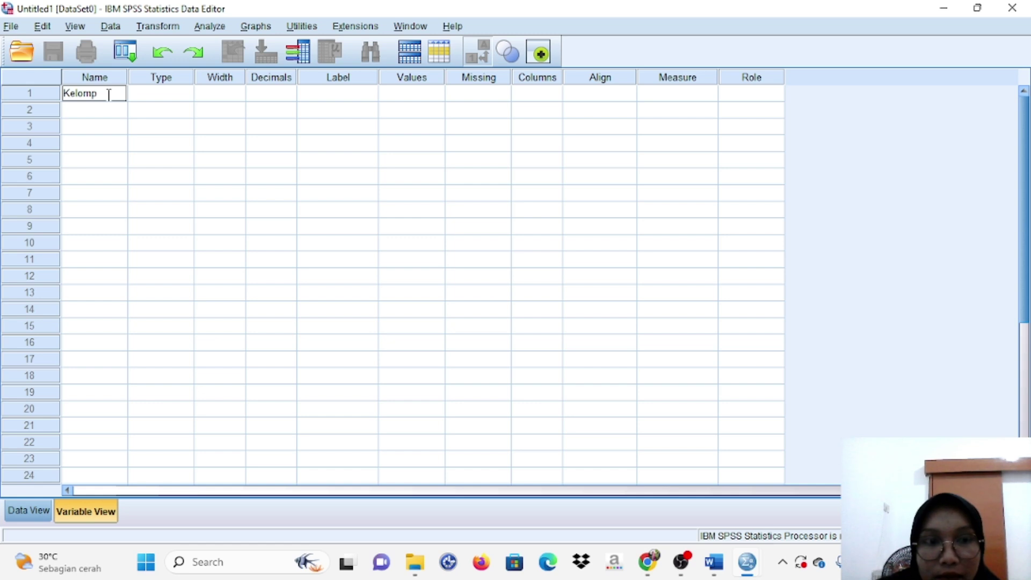
type("okA")
key("Return")
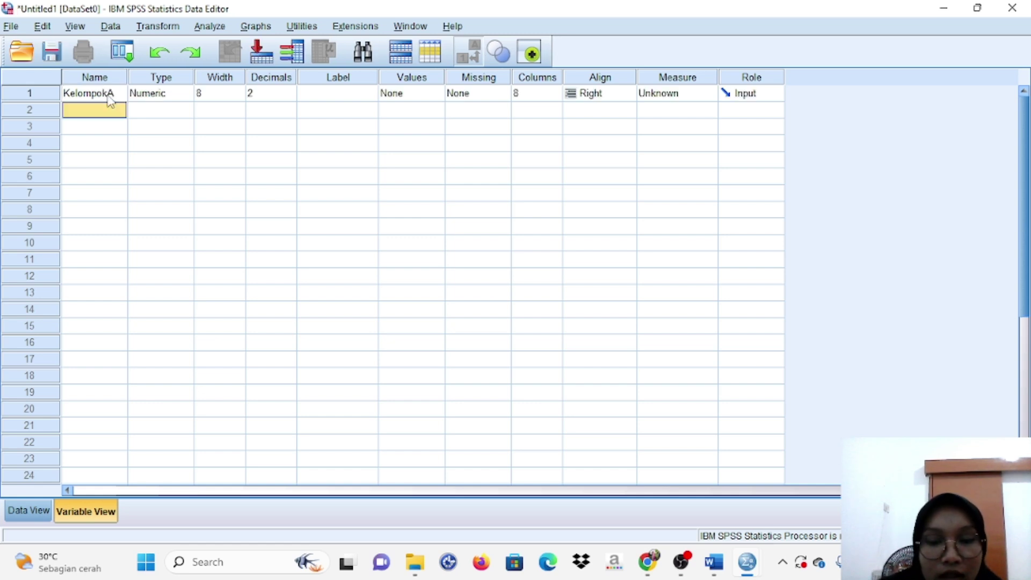
Step: Define three more variables named KelompokB, KelompokC and KelompokD below KelompokA
type("KelompokB")
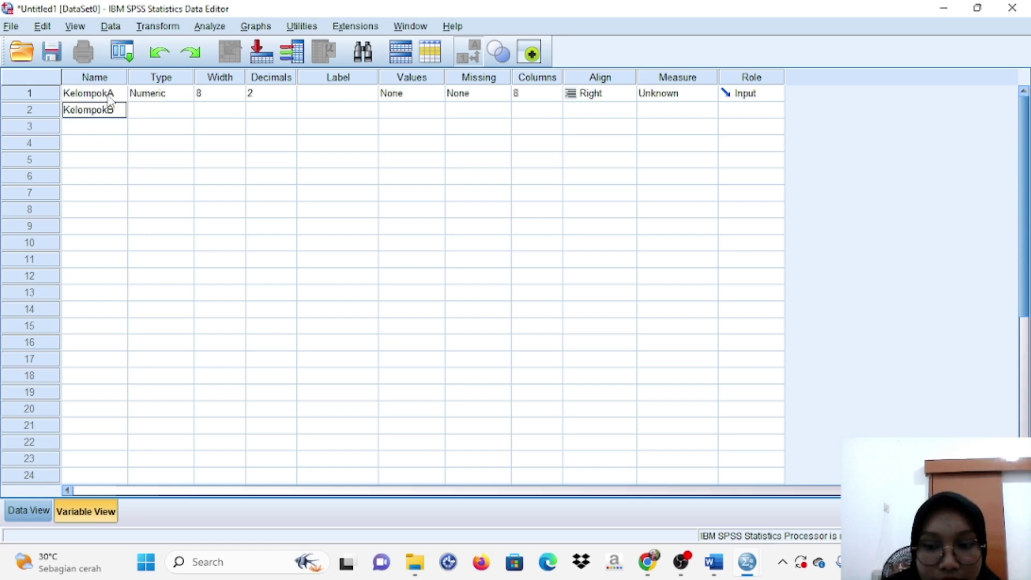
key("Return")
type("K")
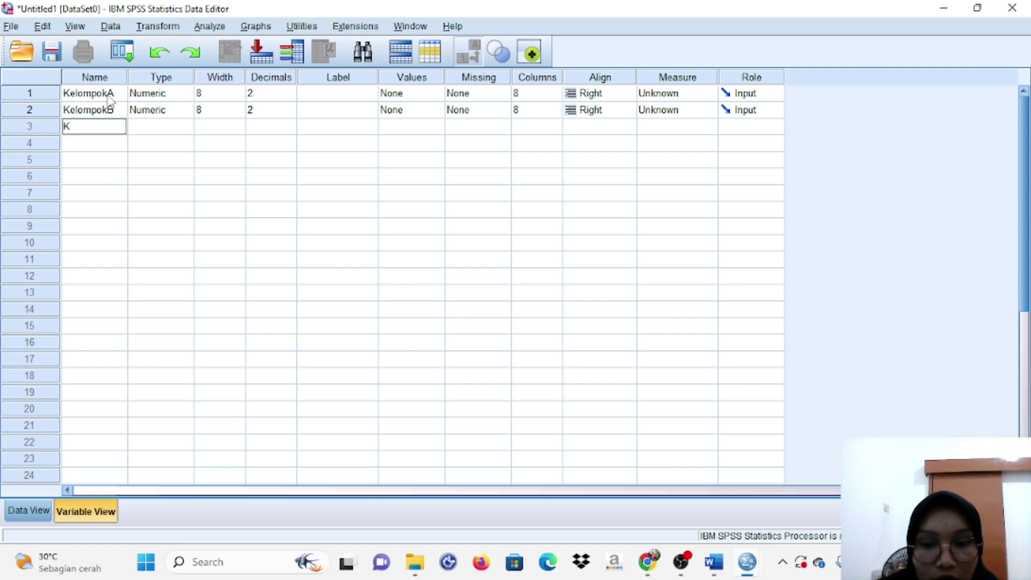
type("elompokC")
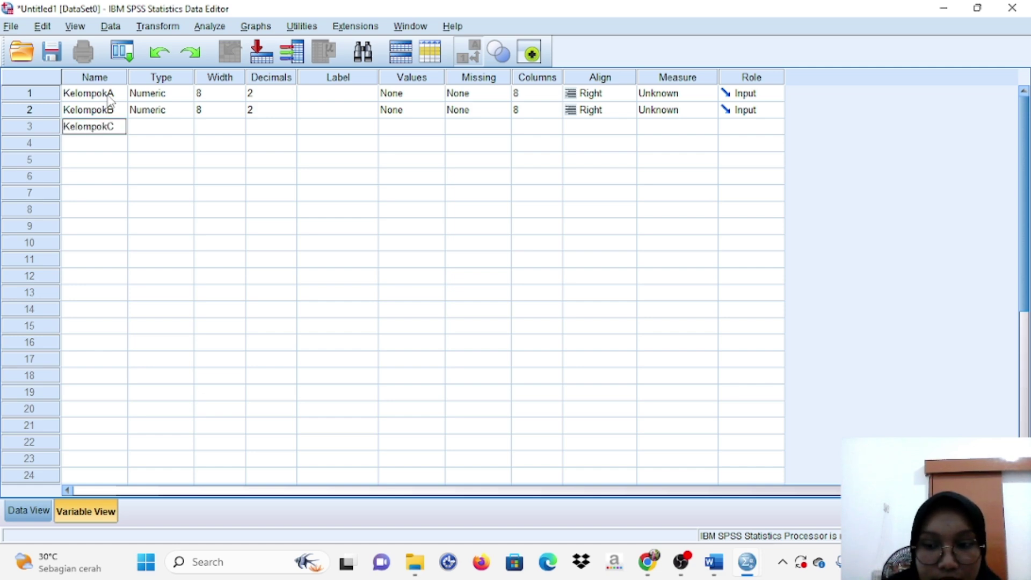
key("Return")
type("Kelom")
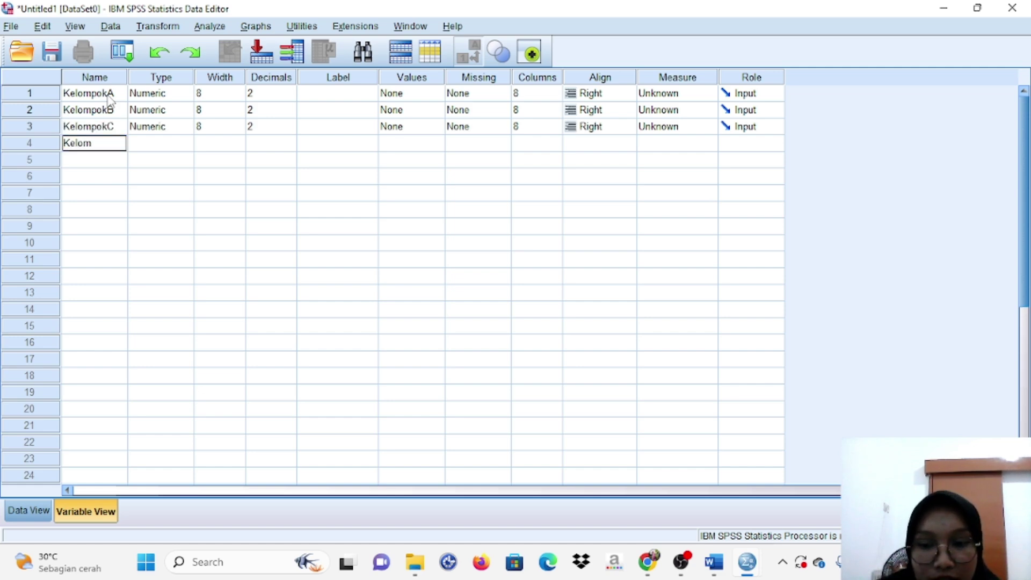
type("pokD")
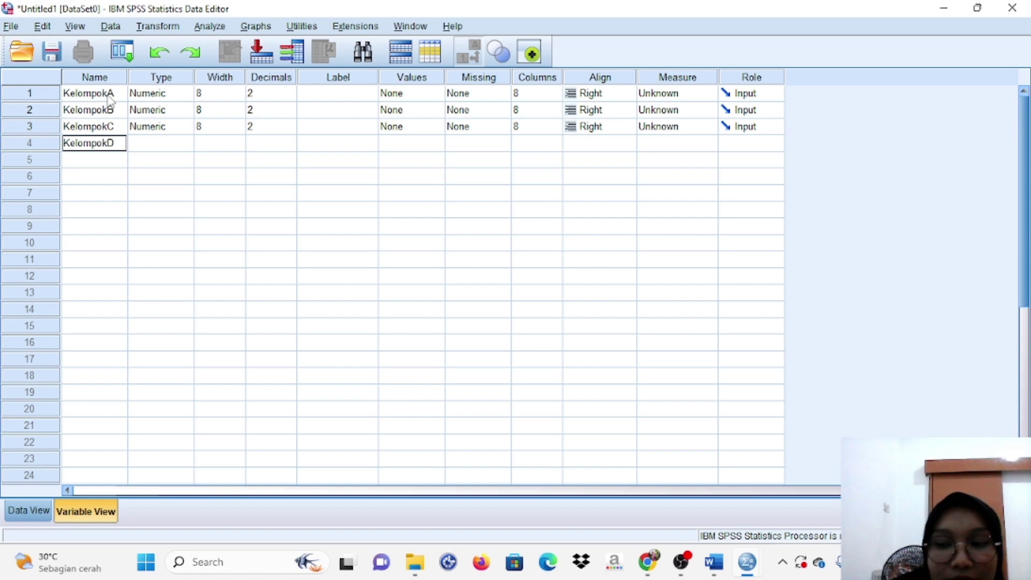
key("Return")
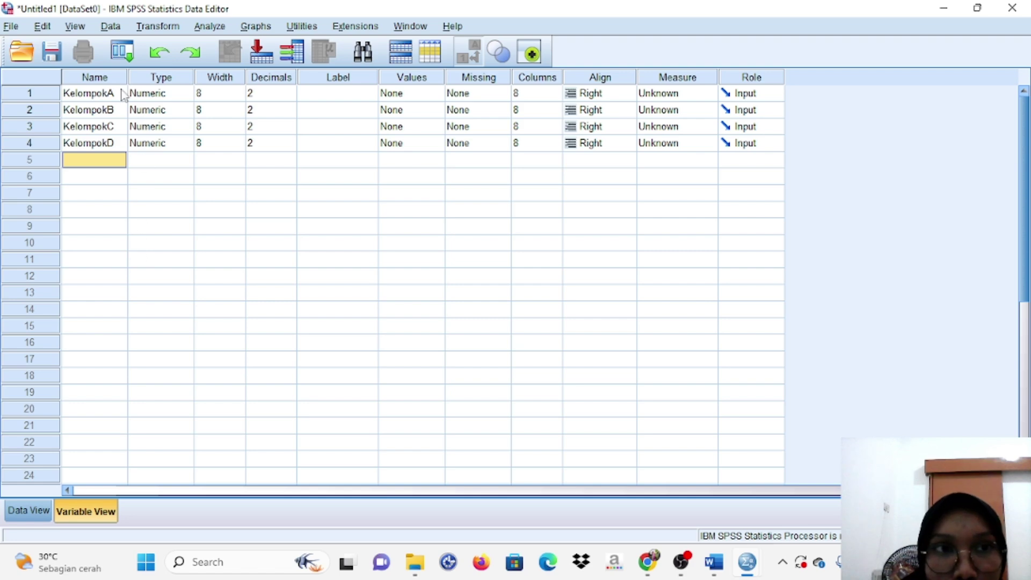
Step: Set the decimals to 0 for all four variables, KelompokA to KelompokD
left_click(273, 97)
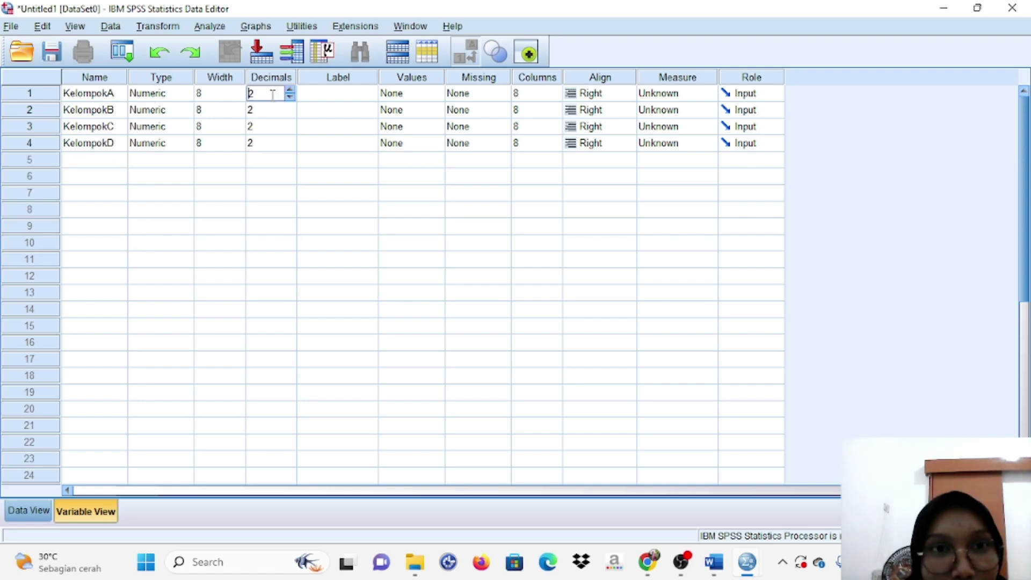
left_click(295, 115)
left_click(295, 114)
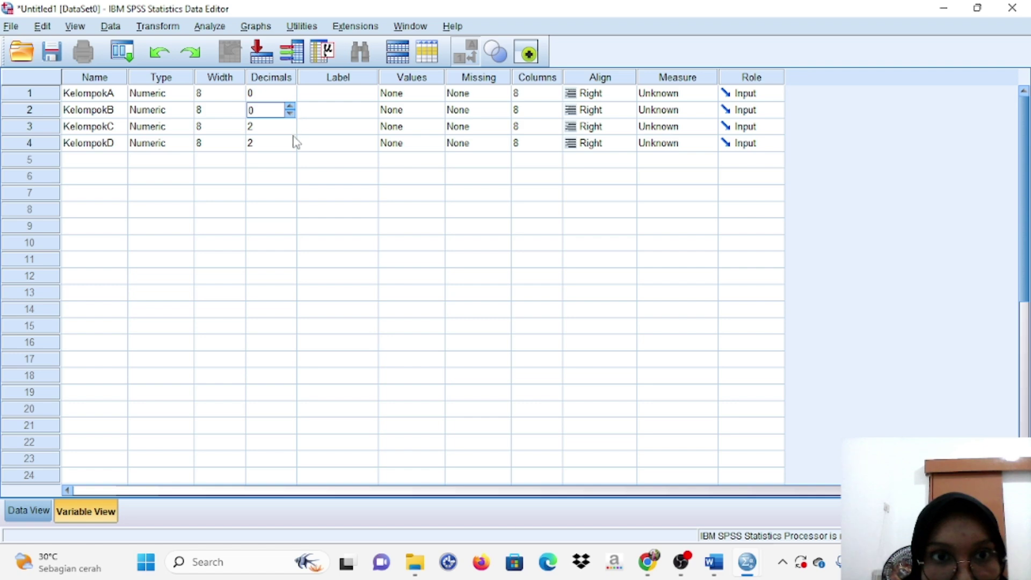
left_click(293, 131)
left_click(293, 131)
left_click(293, 131)
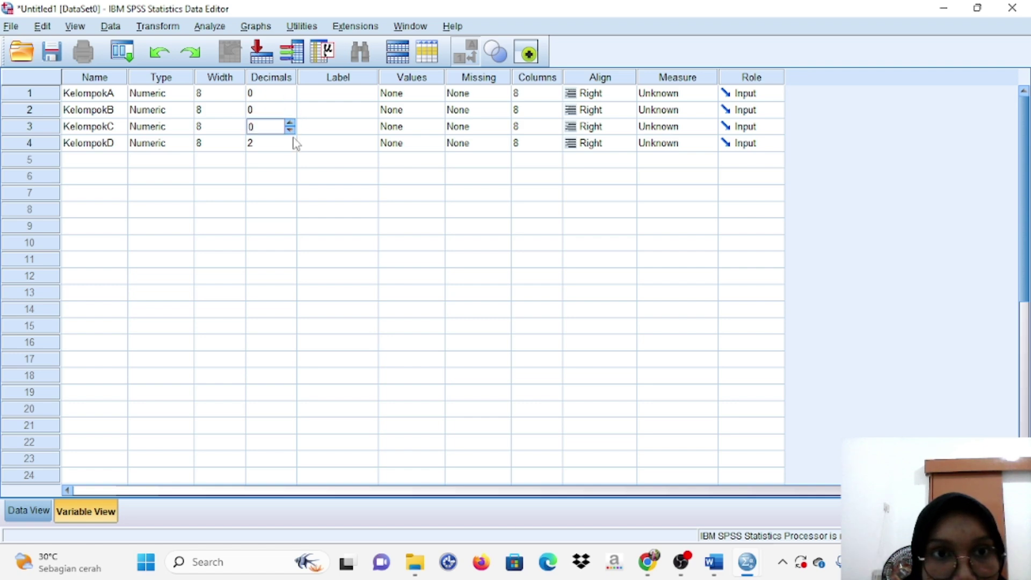
left_click(293, 147)
left_click(293, 147)
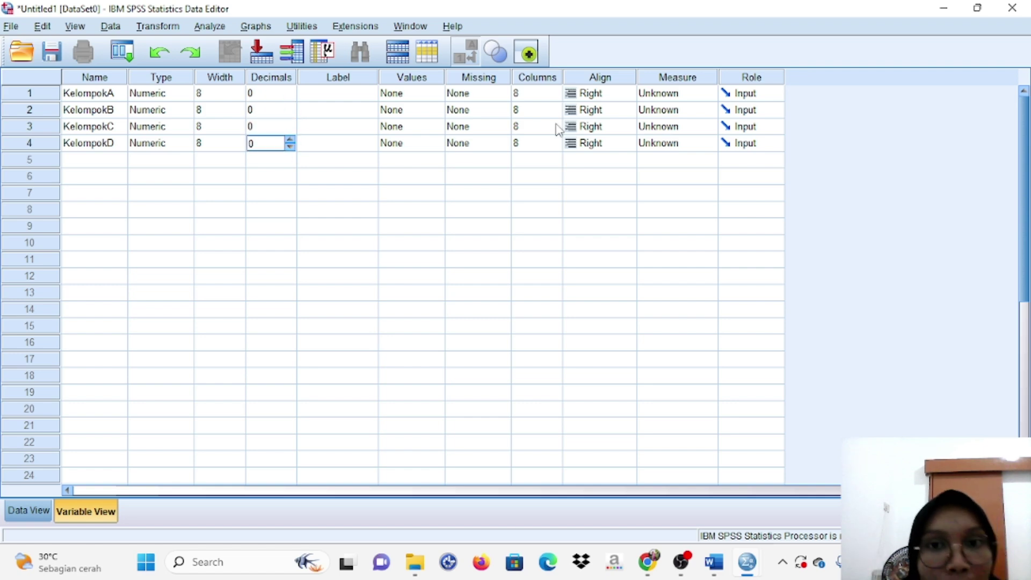
Step: Set the measurement level of all four Kelompok variables to Scale
left_click(679, 98)
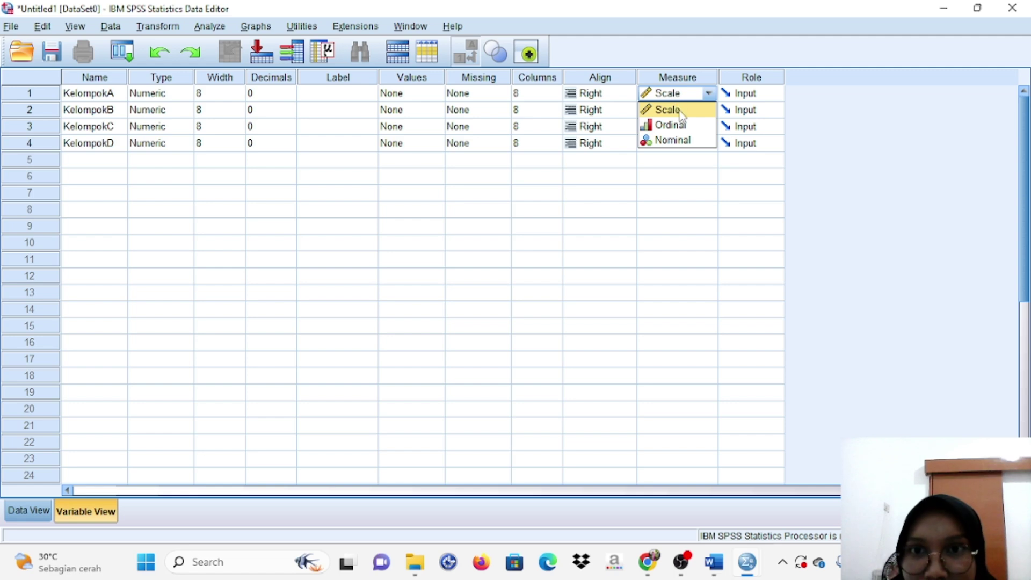
left_click(679, 110)
left_click(679, 111)
left_click(680, 127)
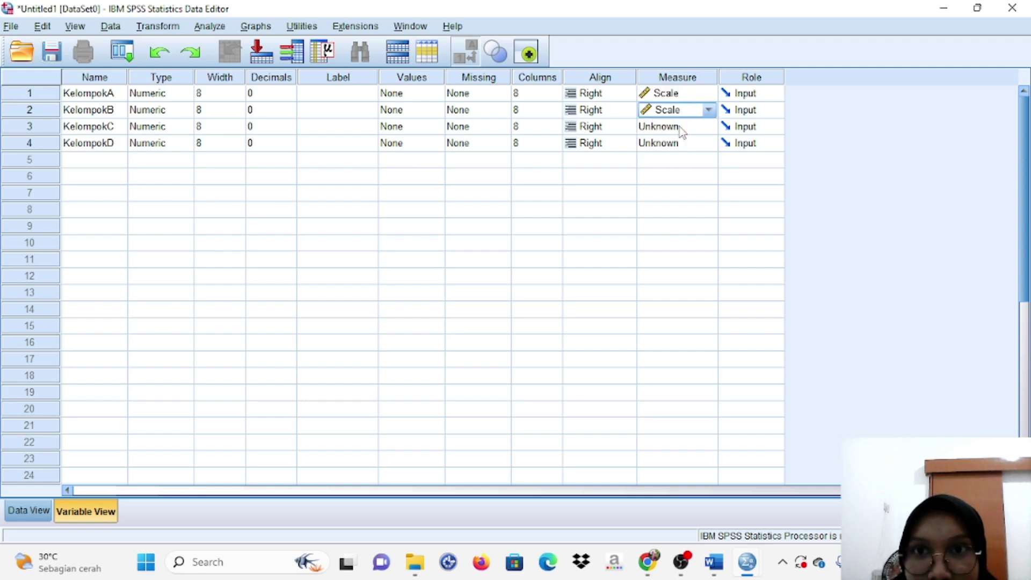
left_click(679, 127)
left_click(679, 144)
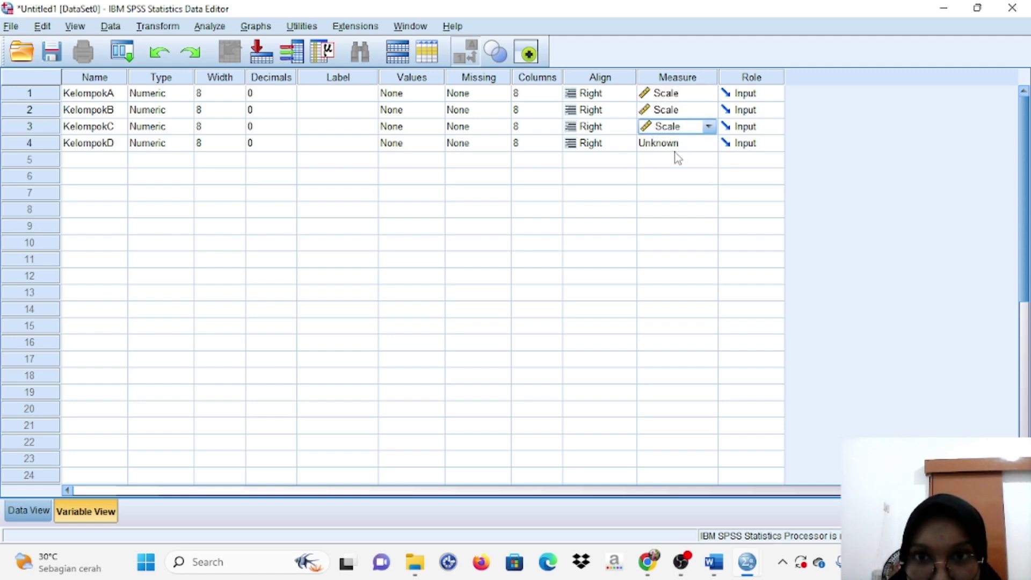
left_click(668, 143)
left_click(667, 166)
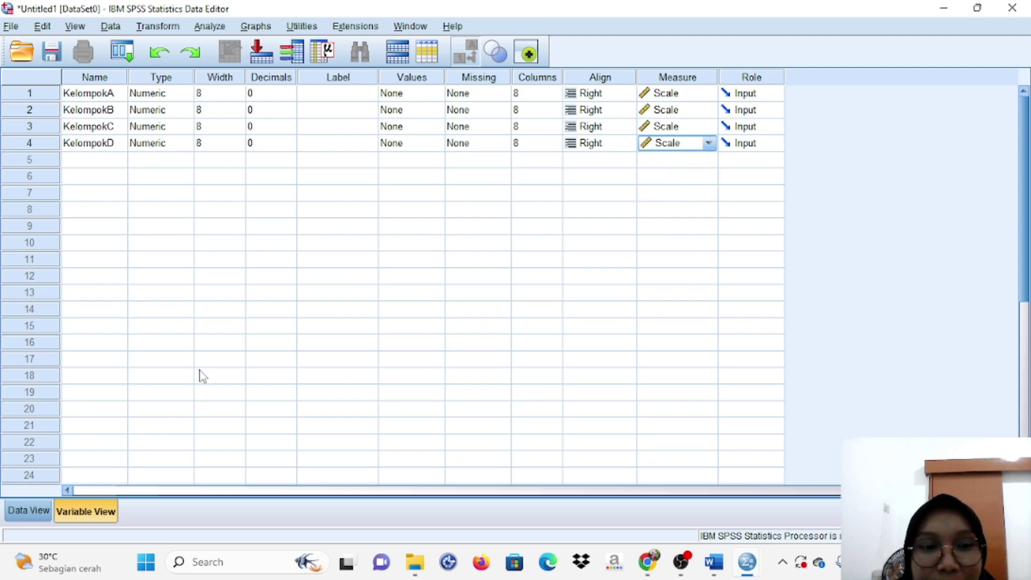
Step: Display the SPSS data grid, and in the Word exam document copy the Kelompok A to D scores of respondents 1 to 8
left_click(29, 512)
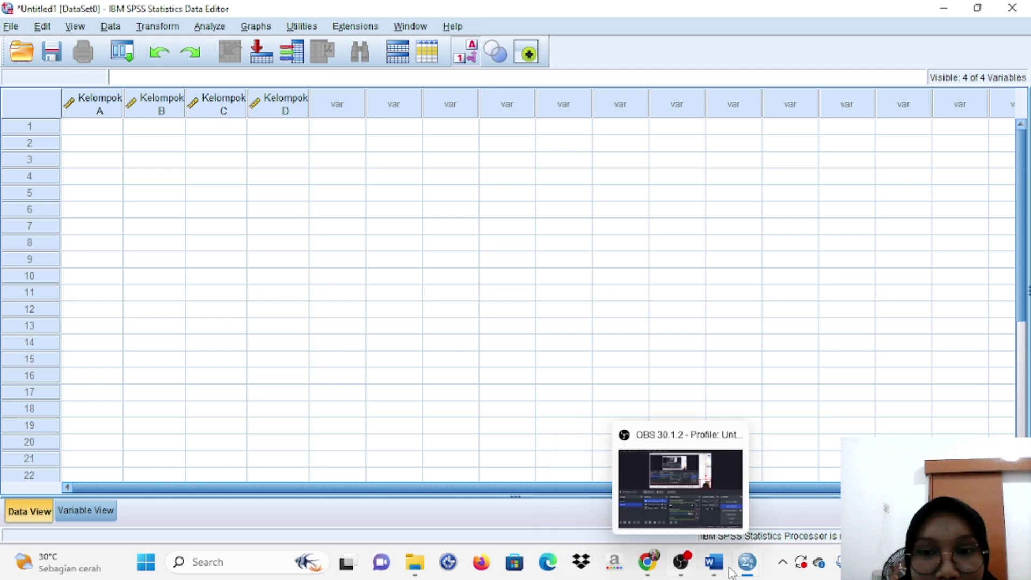
left_click(714, 563)
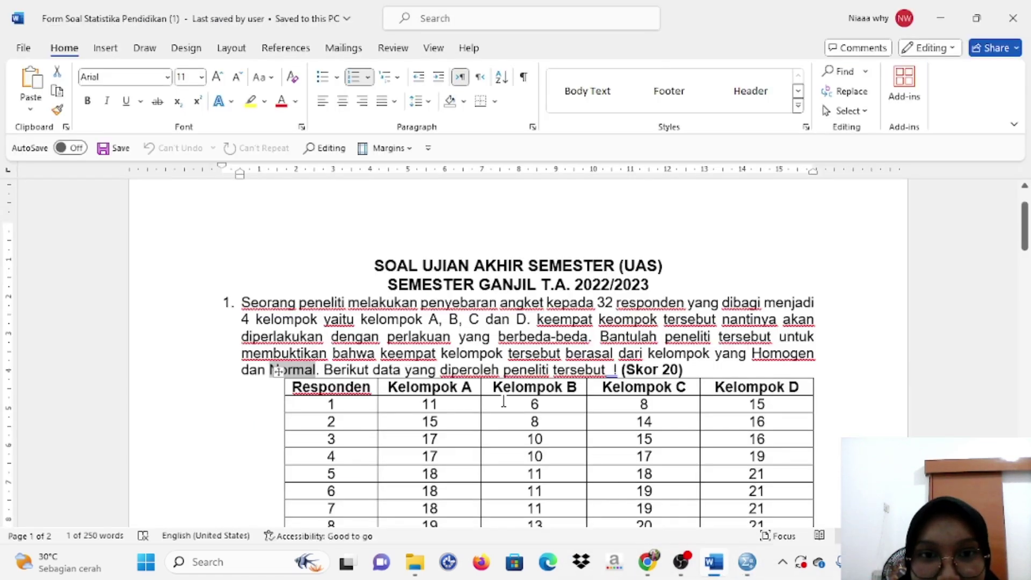
scroll(502, 400, "down", 1)
left_click_drag(424, 253, 738, 382)
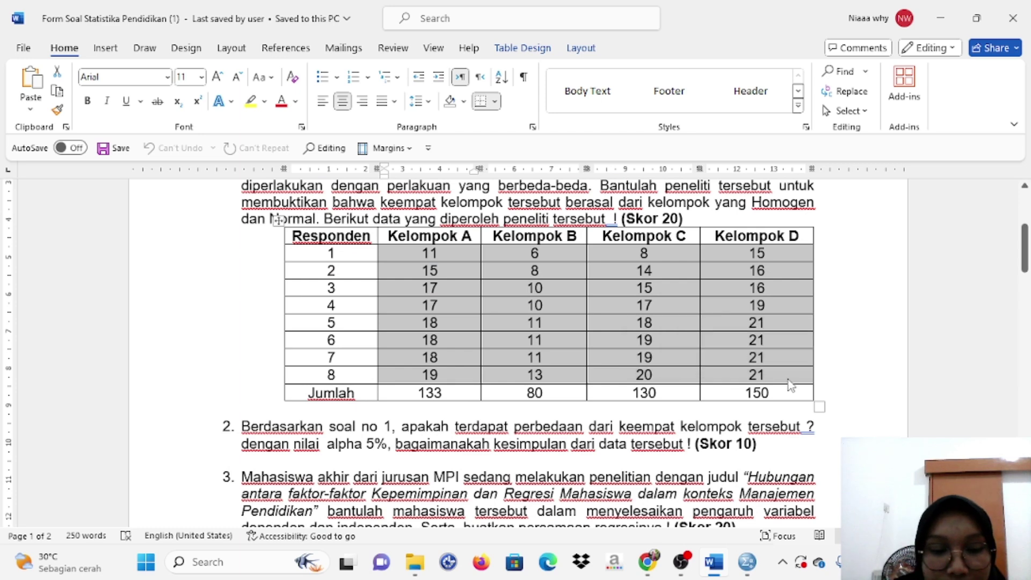
key("ctrl+c")
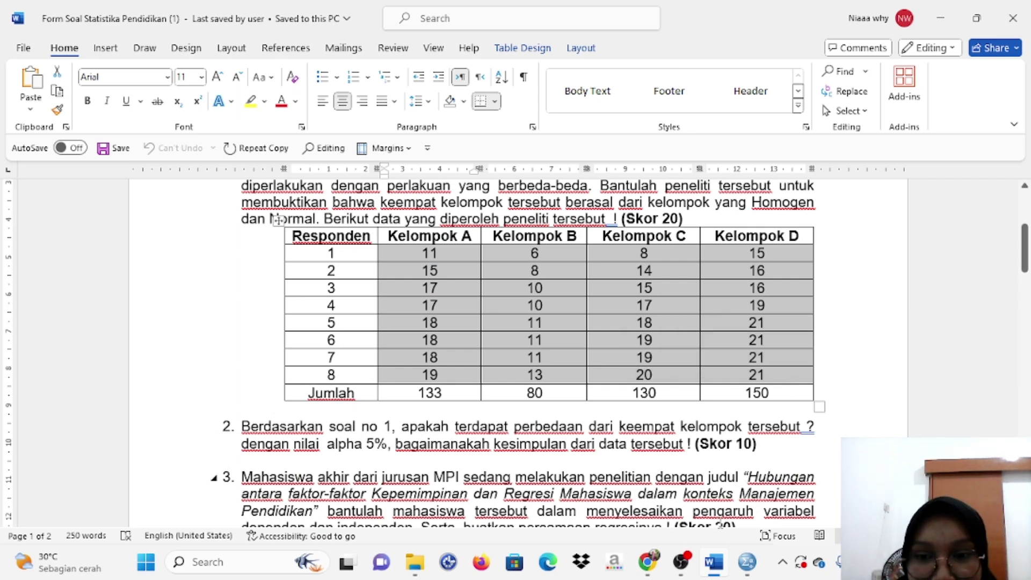
Step: Switch to the SPSS Data Editor and paste the copied scores starting at row 1 of KelompokA
mouse_move(747, 563)
left_click(653, 516)
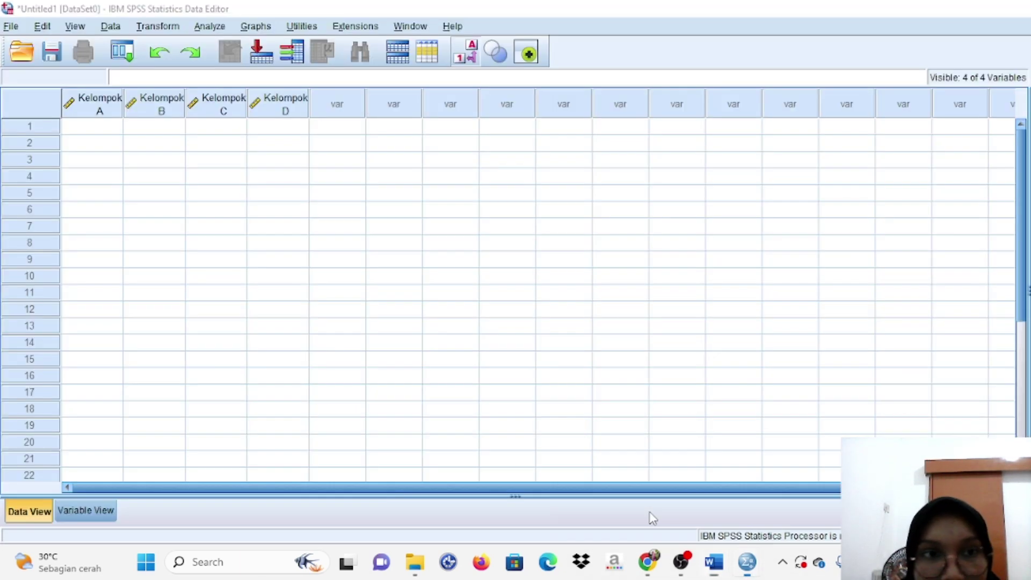
left_click(90, 127)
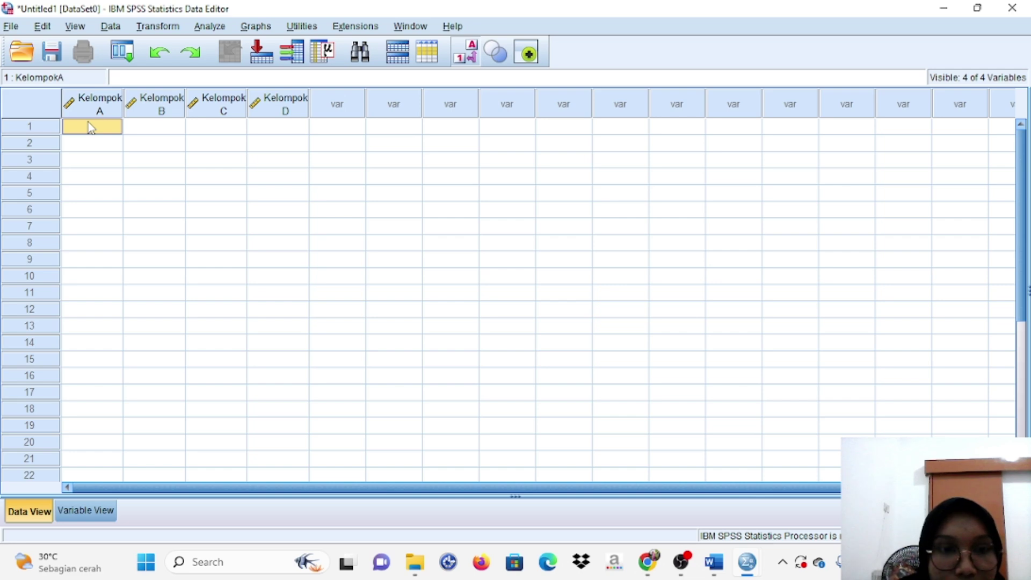
key("ctrl+v")
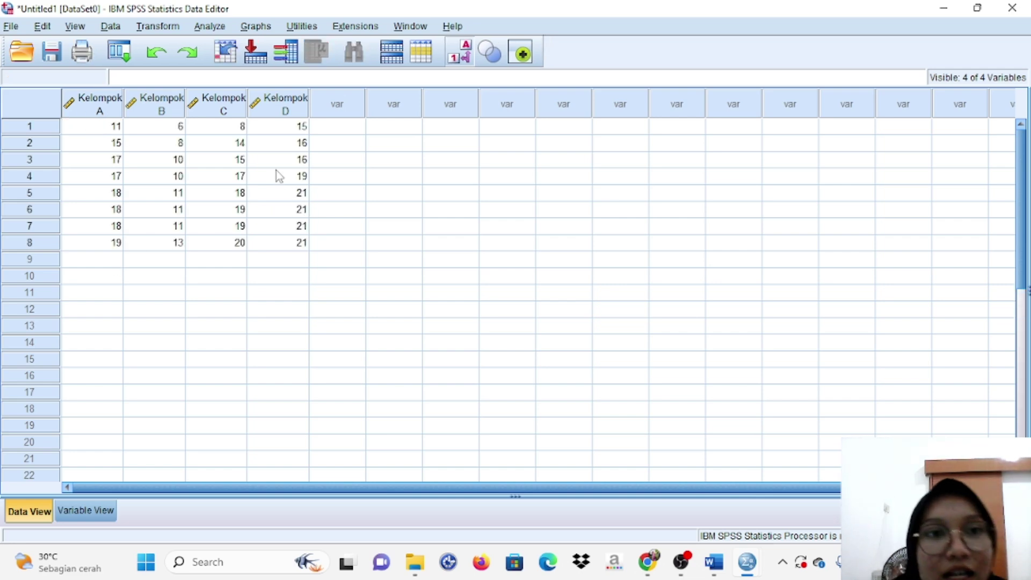
Step: Open the Explore analysis and add KelompokA, KelompokB, KelompokC and KelompokD as dependent variables
left_click(213, 34)
mouse_move(303, 68)
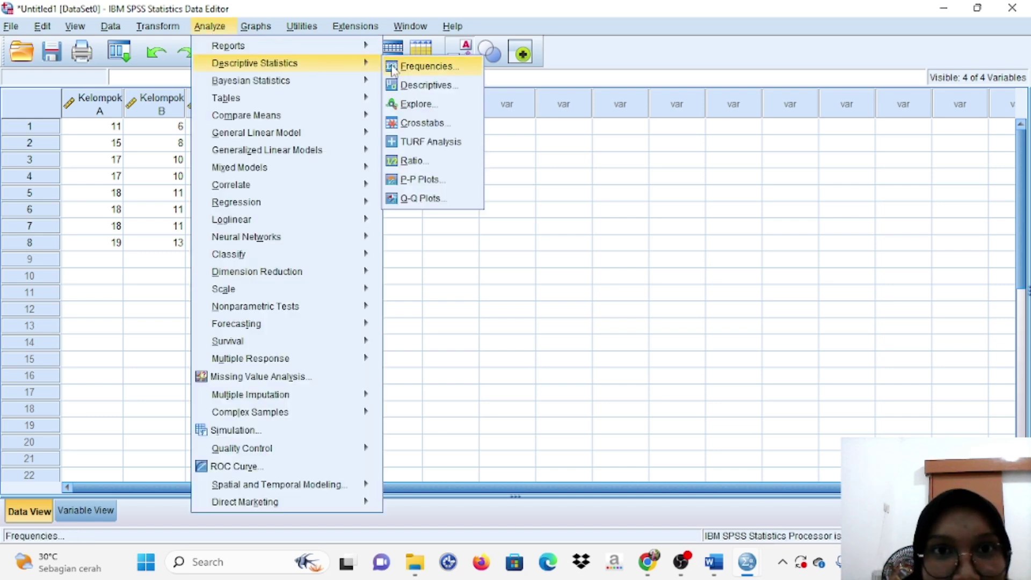
left_click(416, 104)
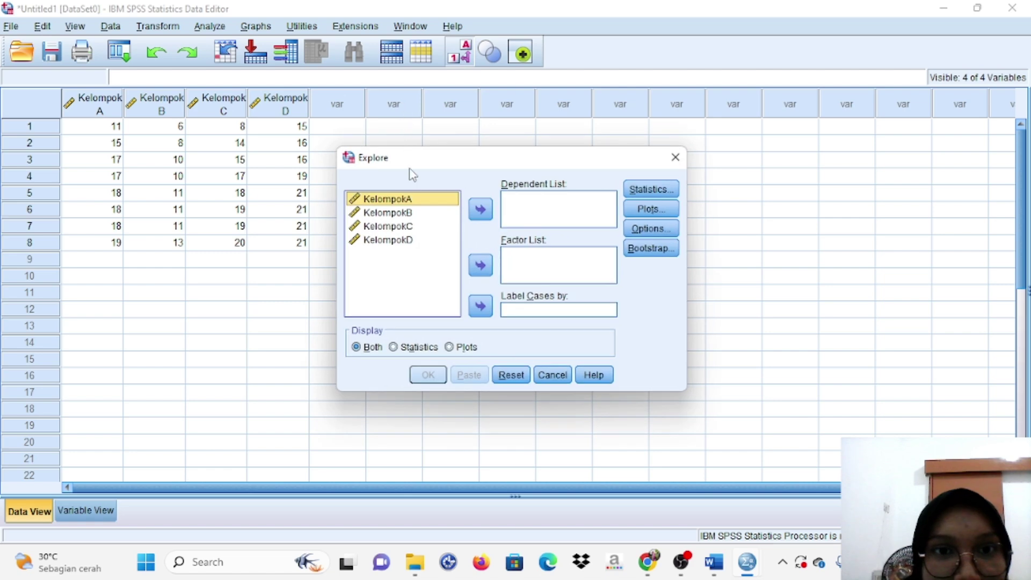
left_click(480, 210)
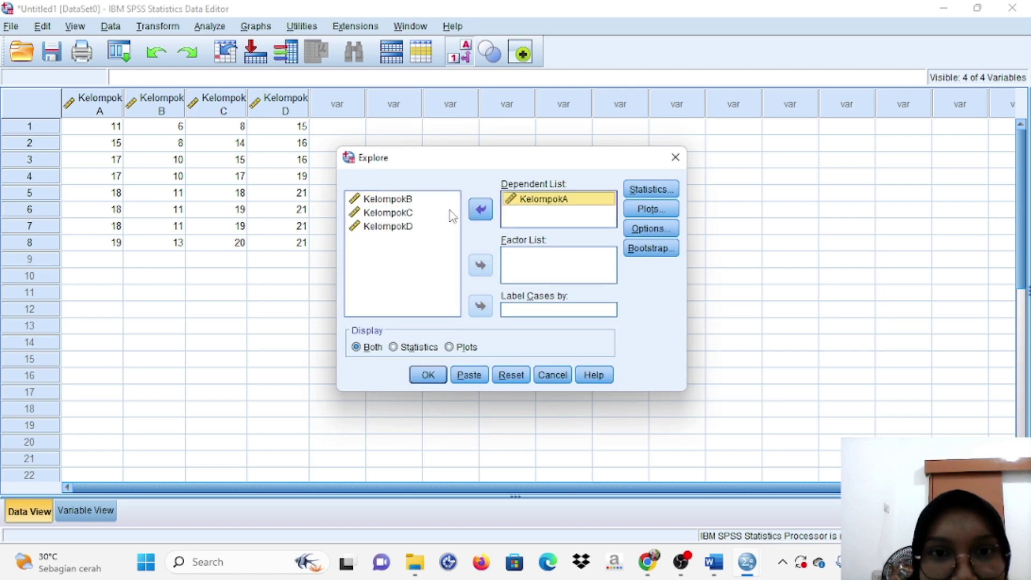
left_click(427, 203)
left_click(481, 209)
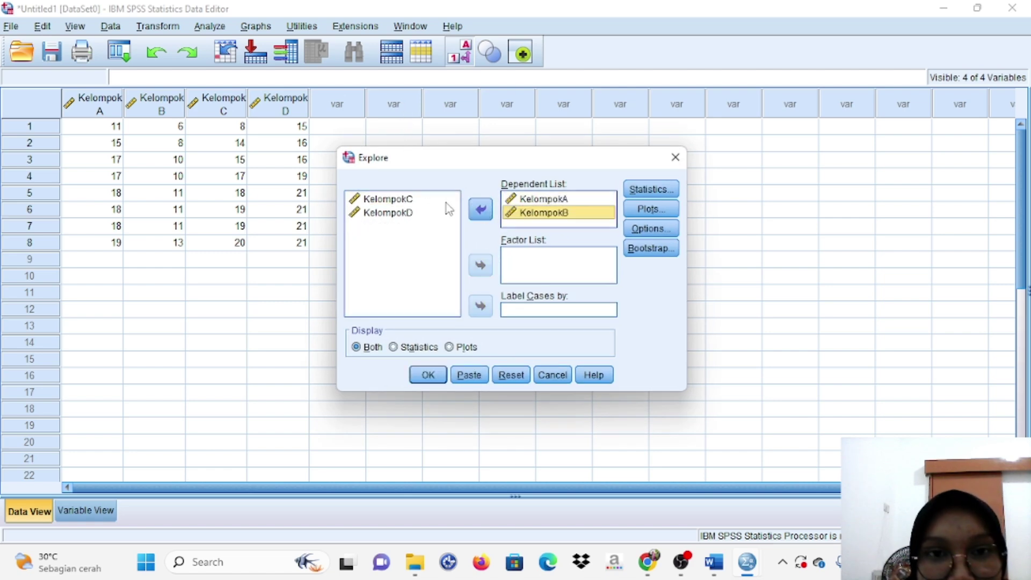
left_click(428, 202)
left_click(480, 211)
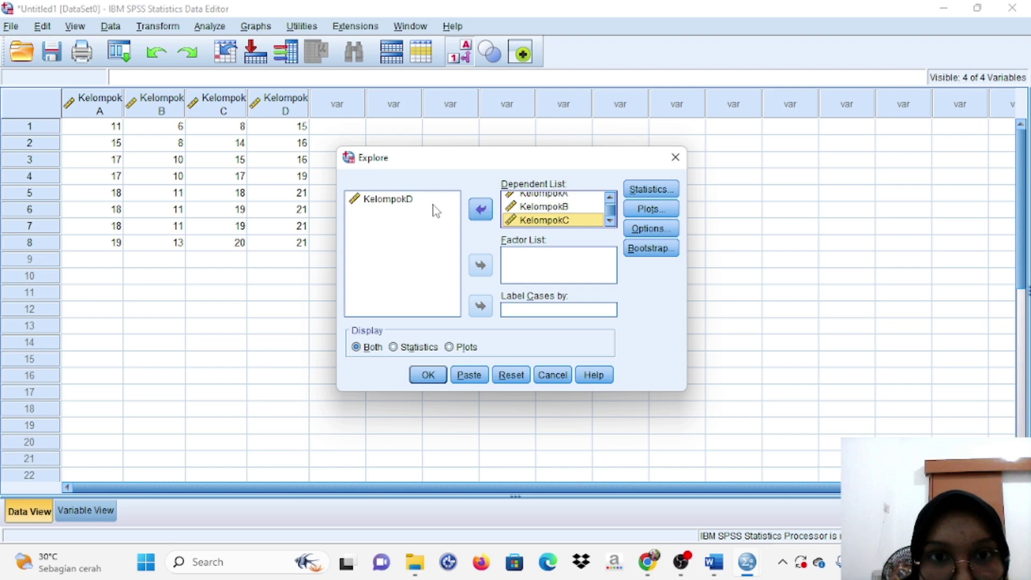
left_click(436, 203)
left_click(480, 210)
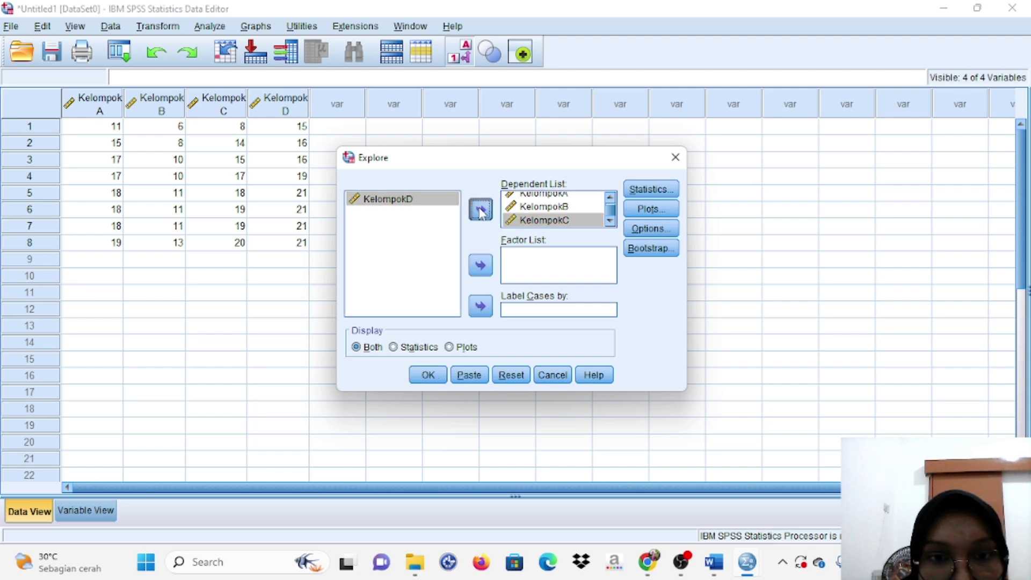
Step: Enable normality plots with tests for the Explore analysis and run it
left_click(628, 209)
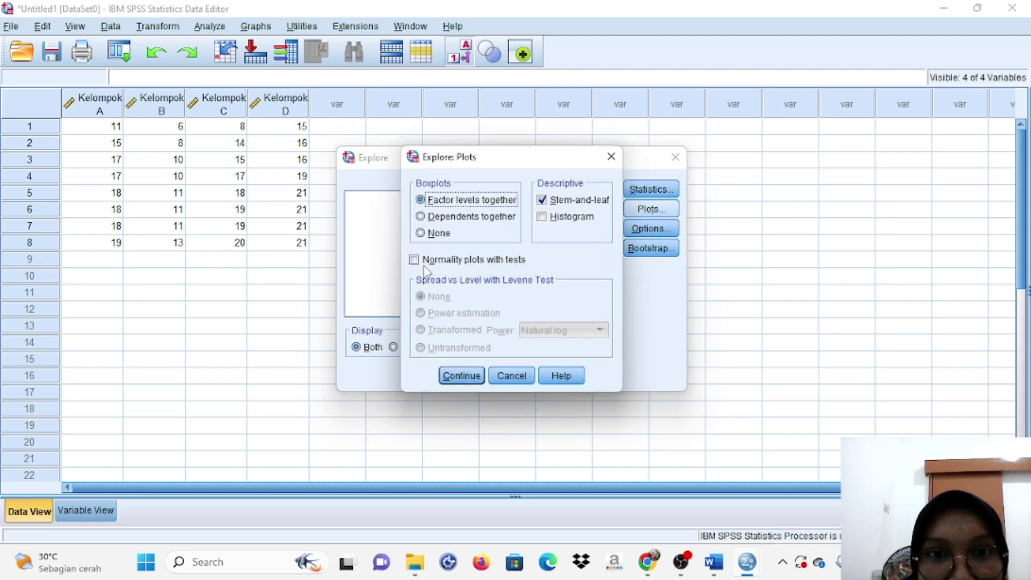
left_click(415, 261)
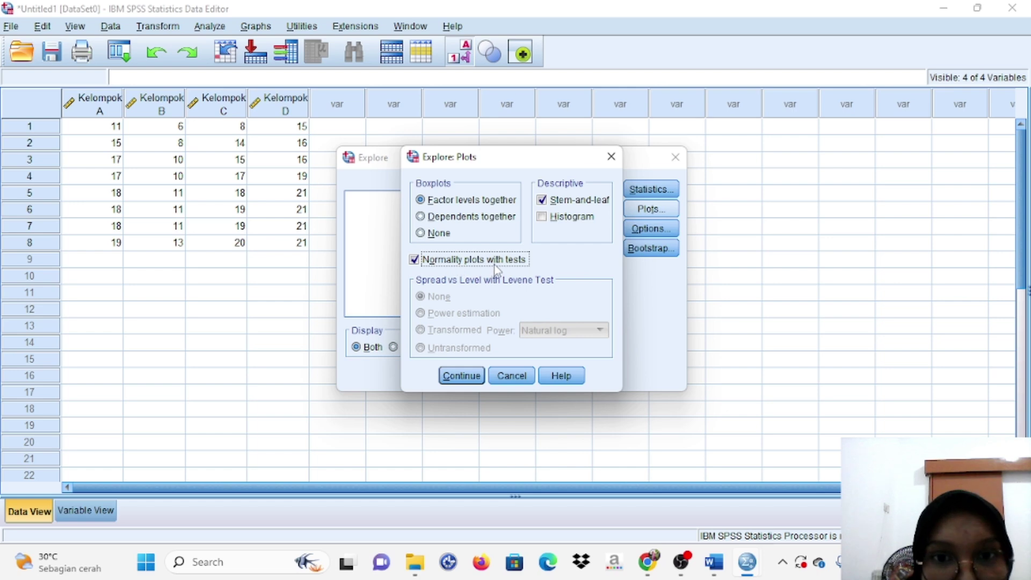
left_click(462, 376)
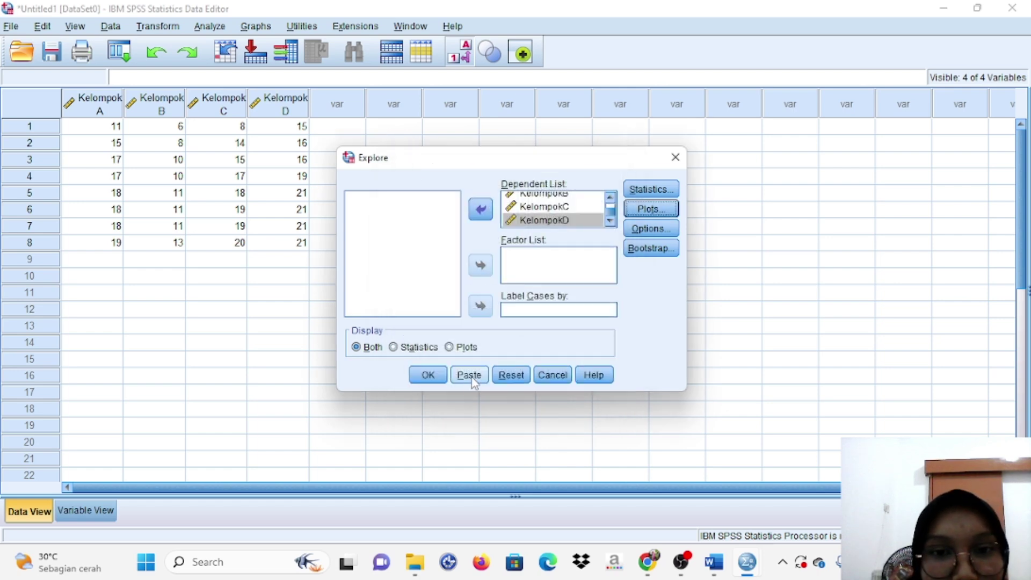
left_click(428, 375)
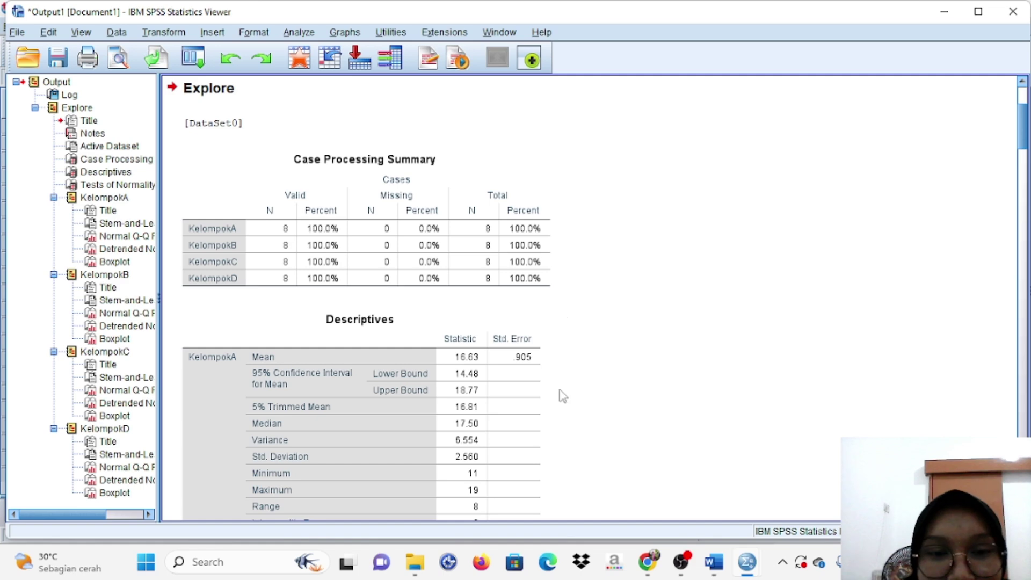
Step: Examine the Tests of Normality table for the four groups in the Explore output
scroll(561, 397, "down", 3)
scroll(527, 475, "down", 18)
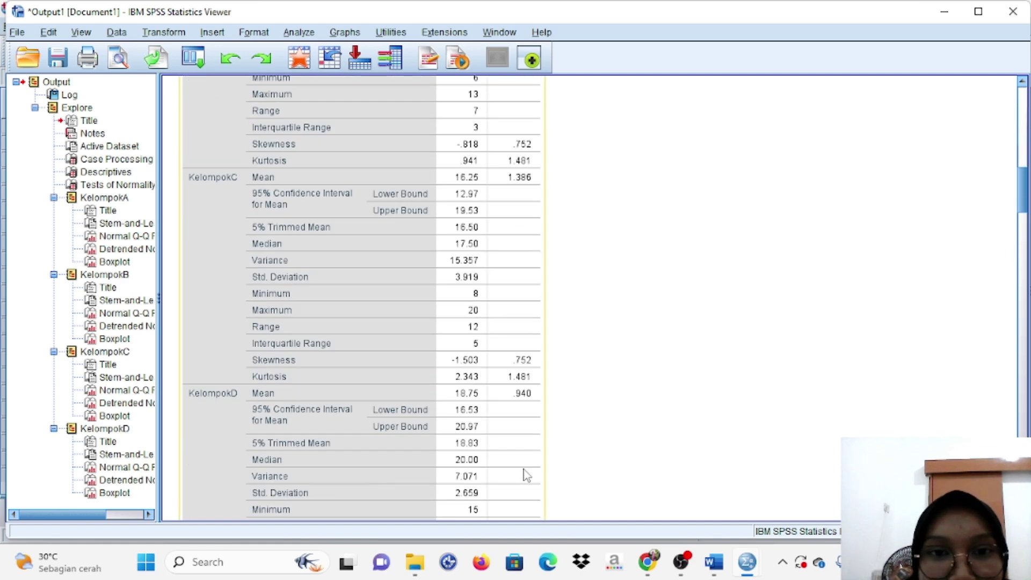
scroll(476, 340, "up", 2)
left_click(328, 330)
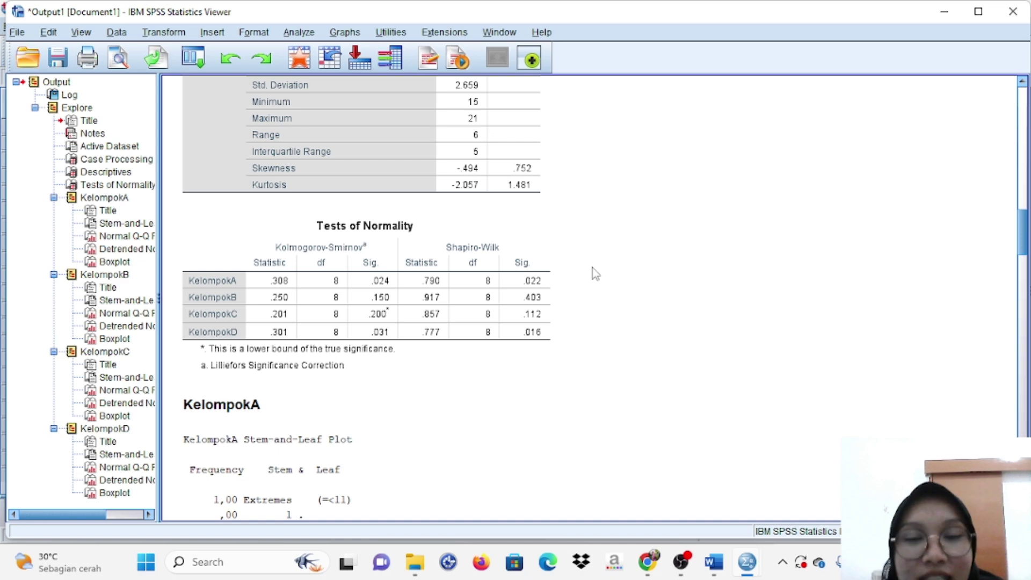
scroll(732, 195, "down", 3)
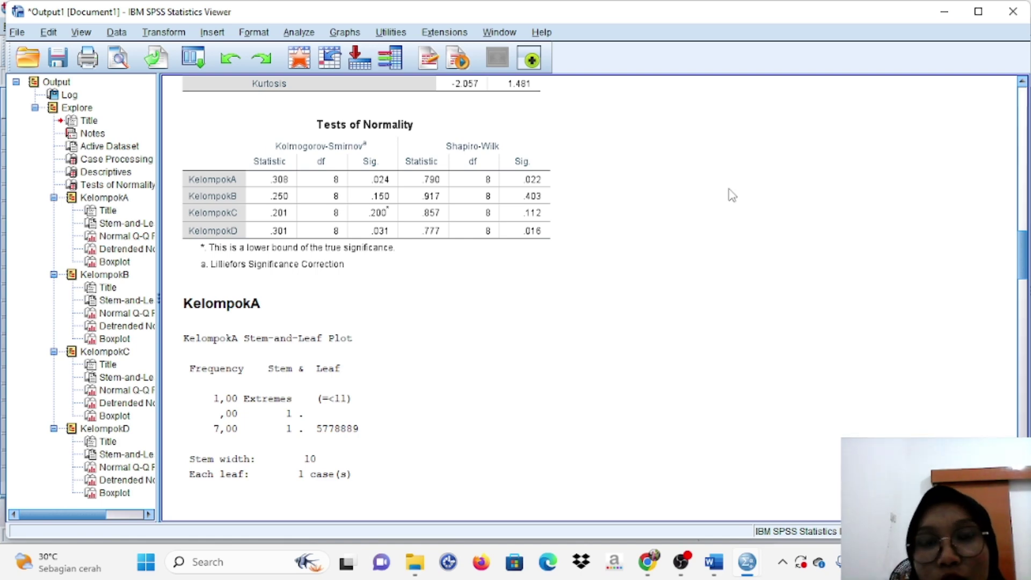
left_click(801, 373)
Step: Return to the dataset's variable definitions and define two more variables named UjiLevene and KelasLevene below KelompokD
left_click(747, 562)
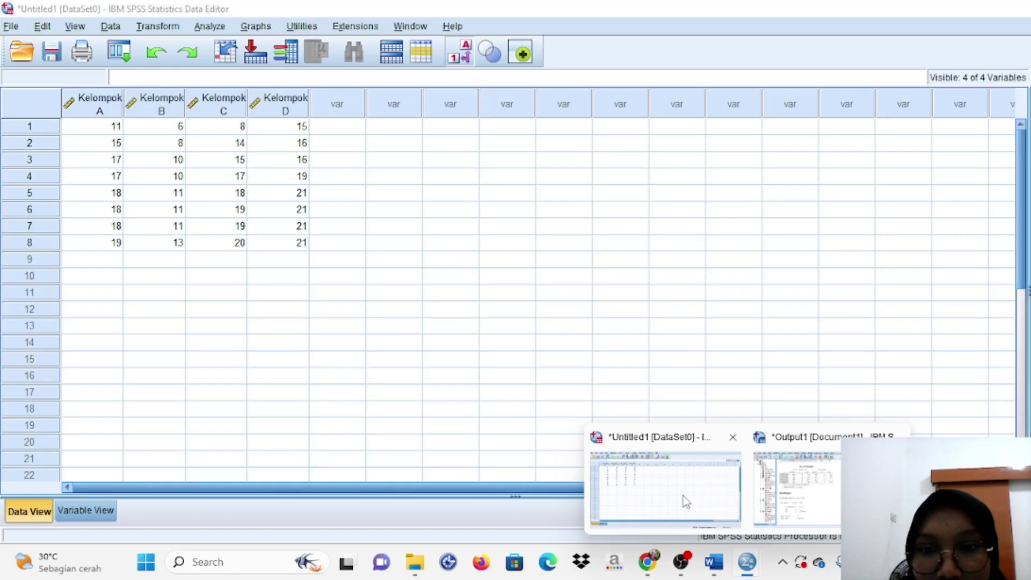
left_click(686, 502)
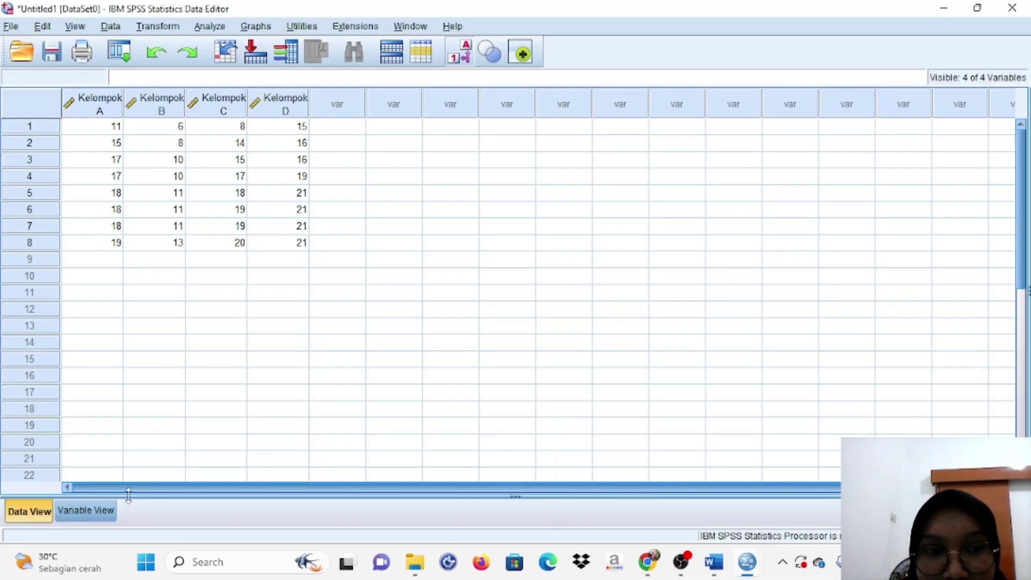
left_click(102, 513)
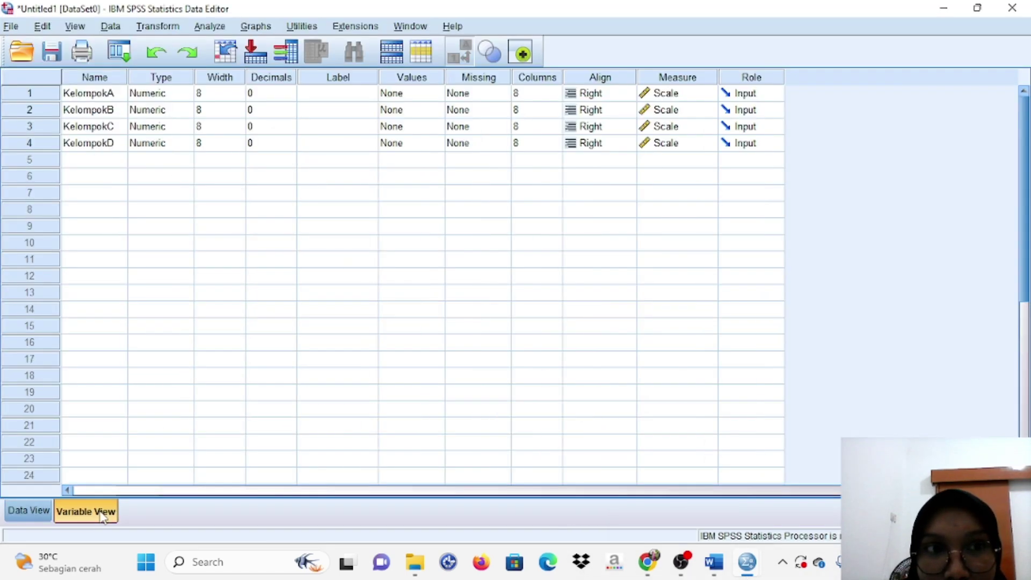
left_click(76, 161)
type("U")
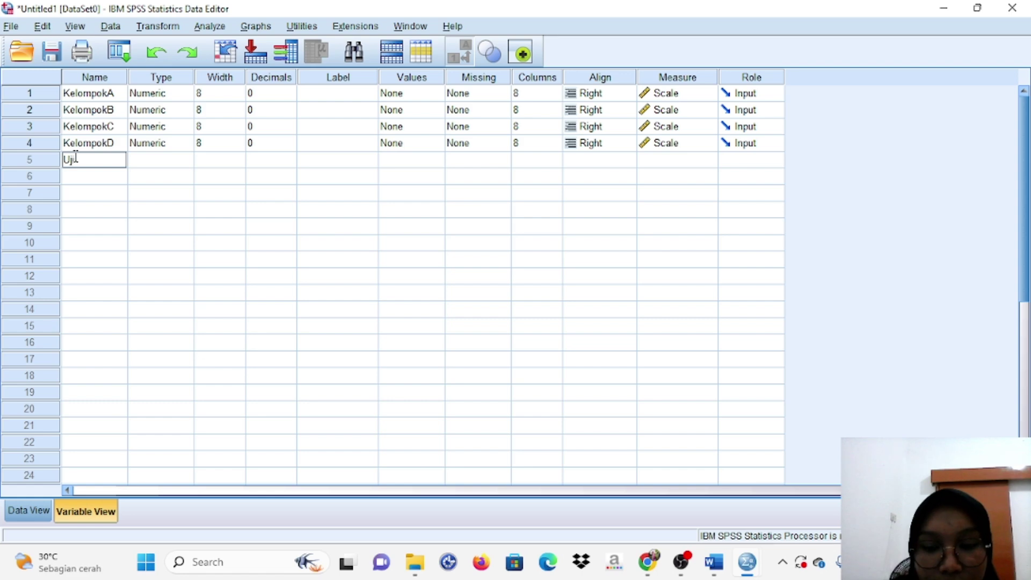
type("jiLevene")
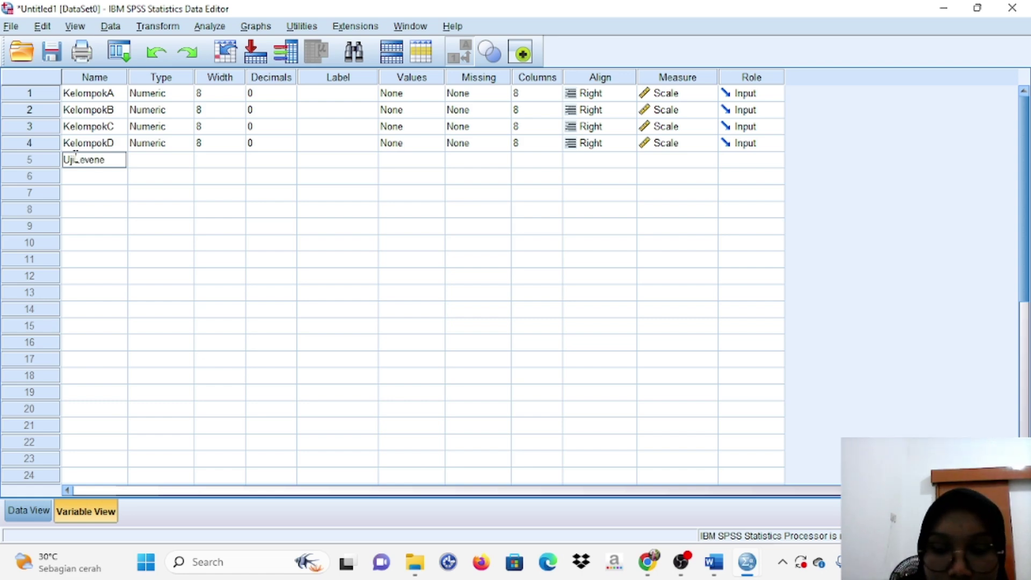
key("Return")
type("KelasLevene")
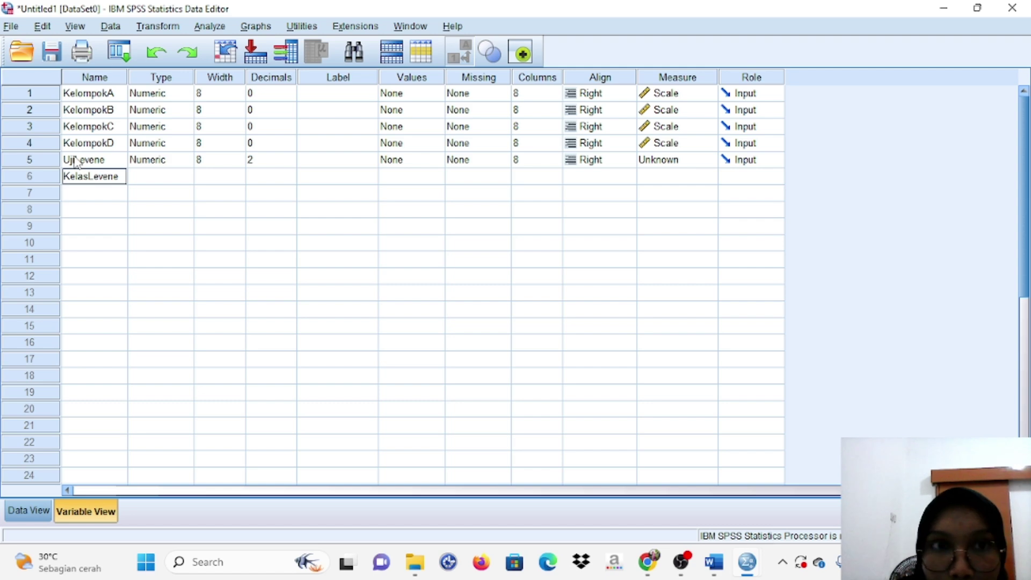
key("Return")
Step: Set the decimals to 0 for UjiLevene and KelasLevene
left_click(266, 160)
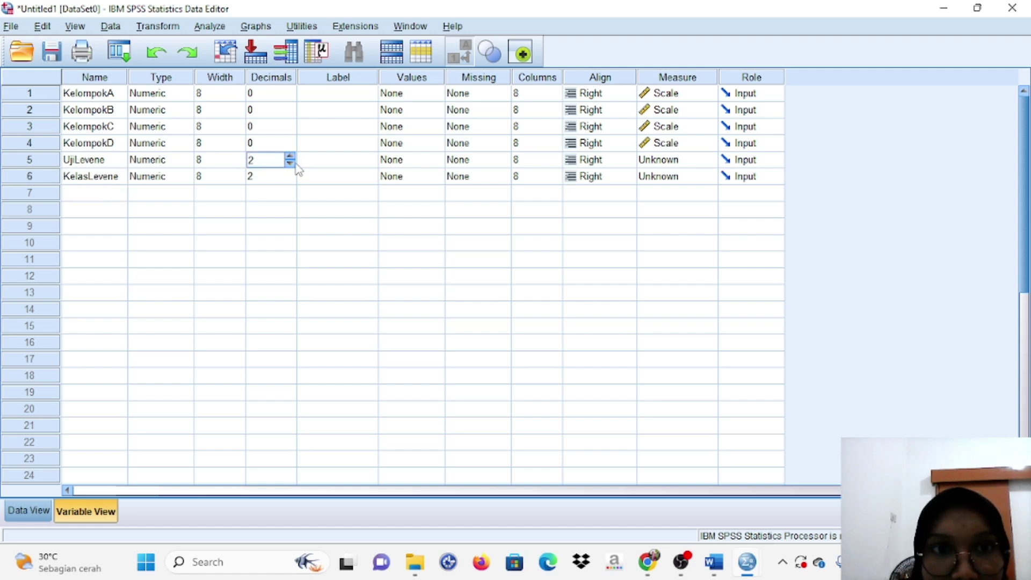
left_click(292, 179)
left_click(291, 180)
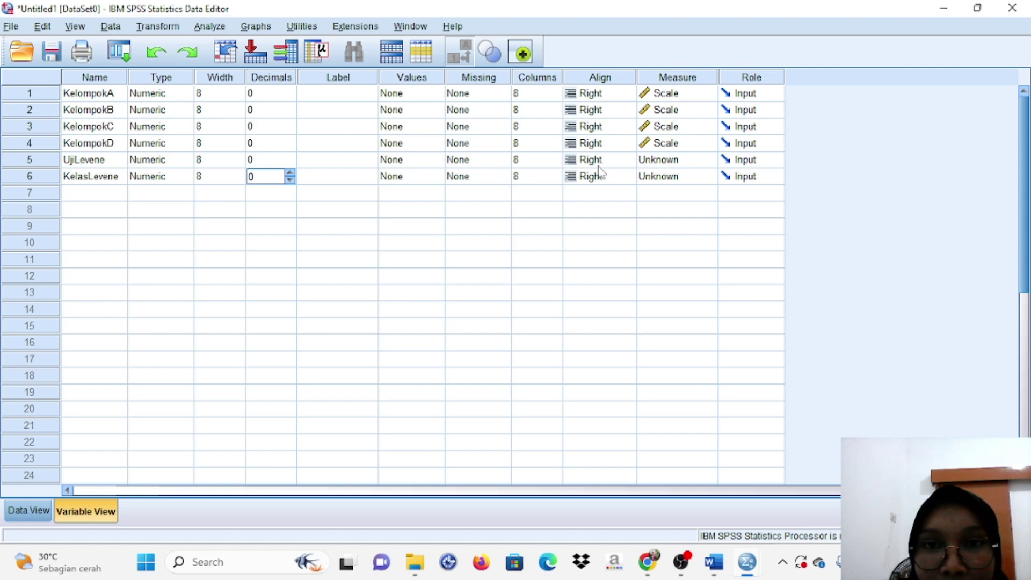
Step: Define value labels for KelasLevene: 1 as Kelompok A and 2 as Kelompok B
left_click(420, 179)
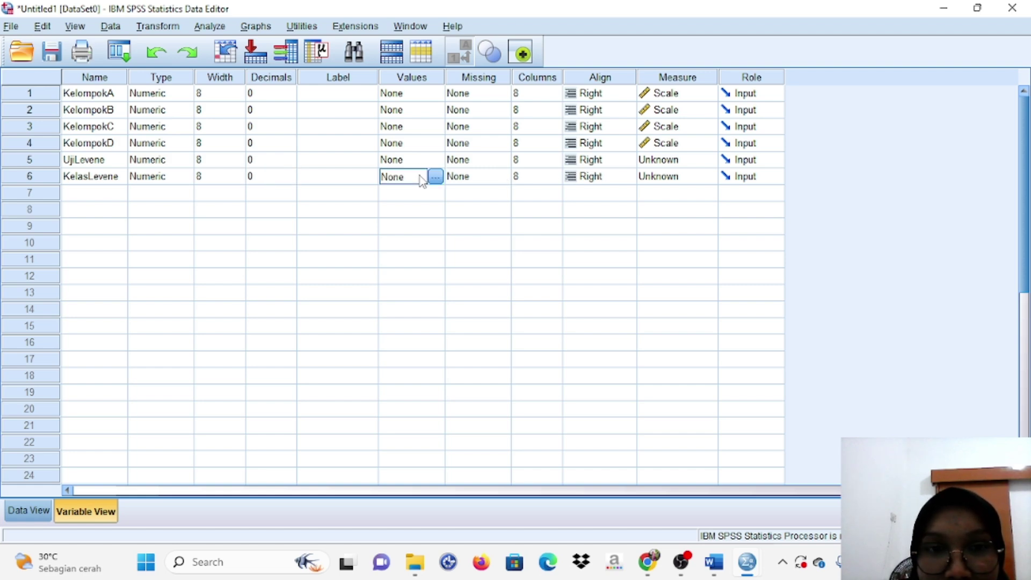
left_click(439, 176)
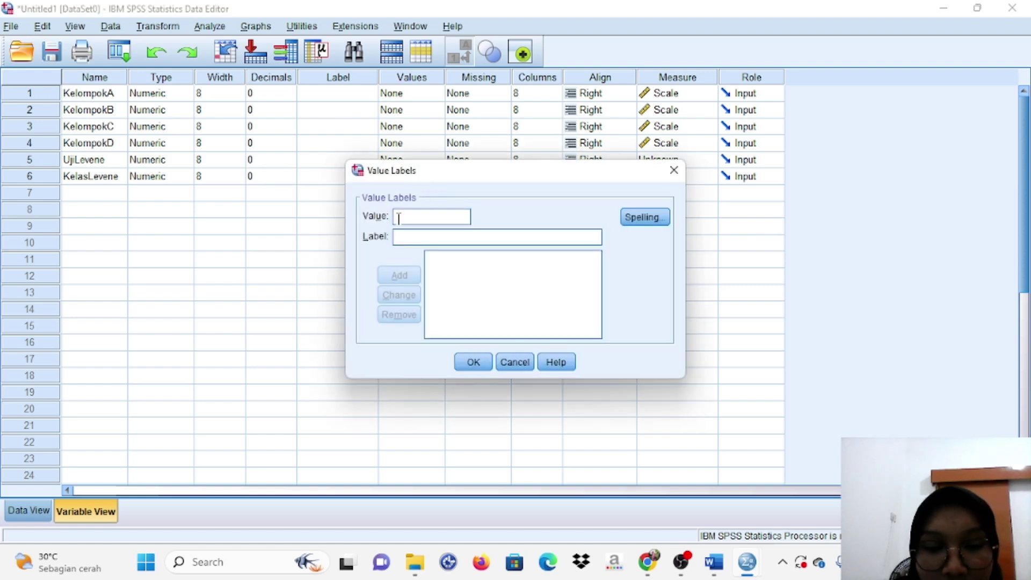
type("1")
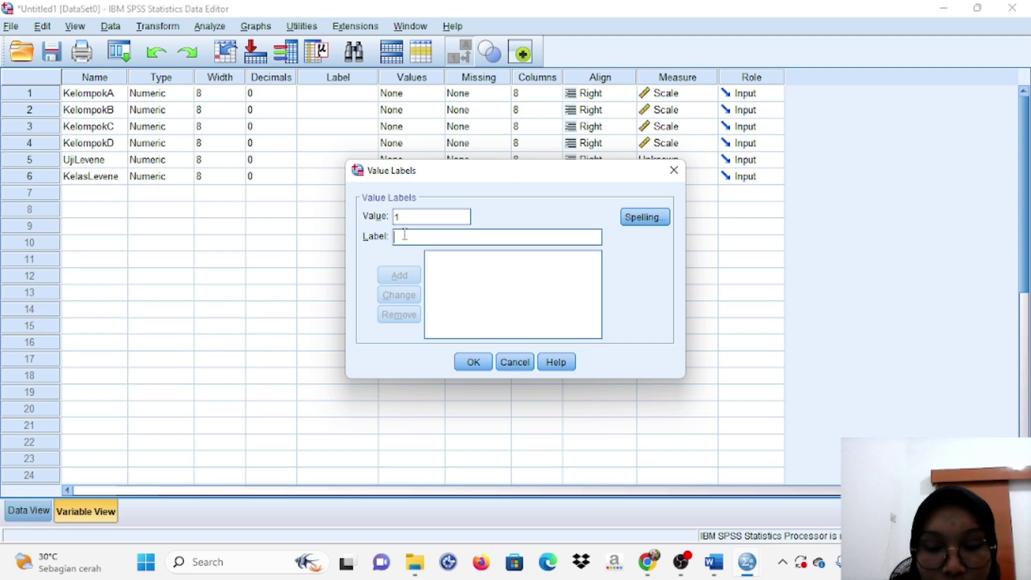
type("Kelompok A")
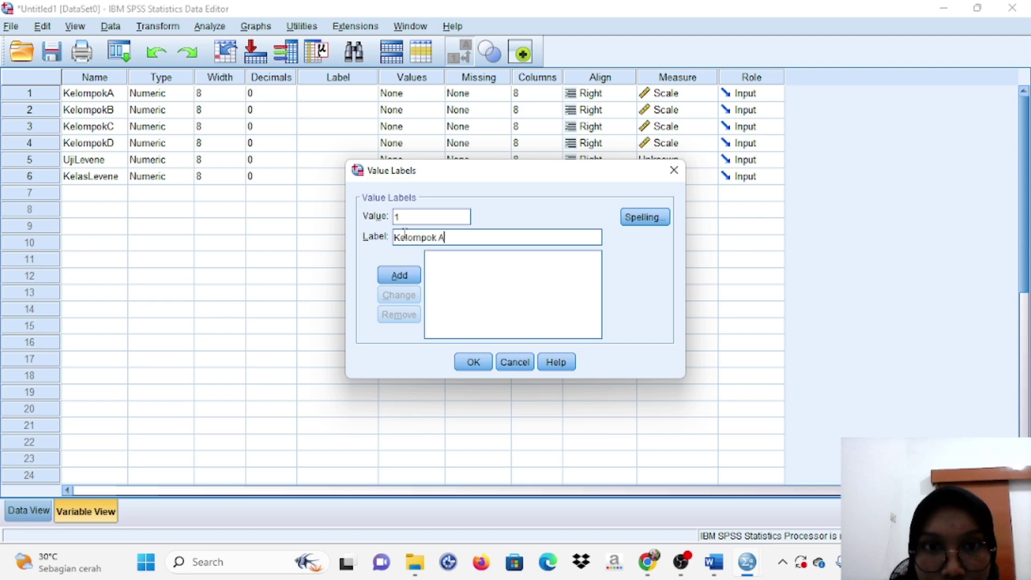
left_click(397, 273)
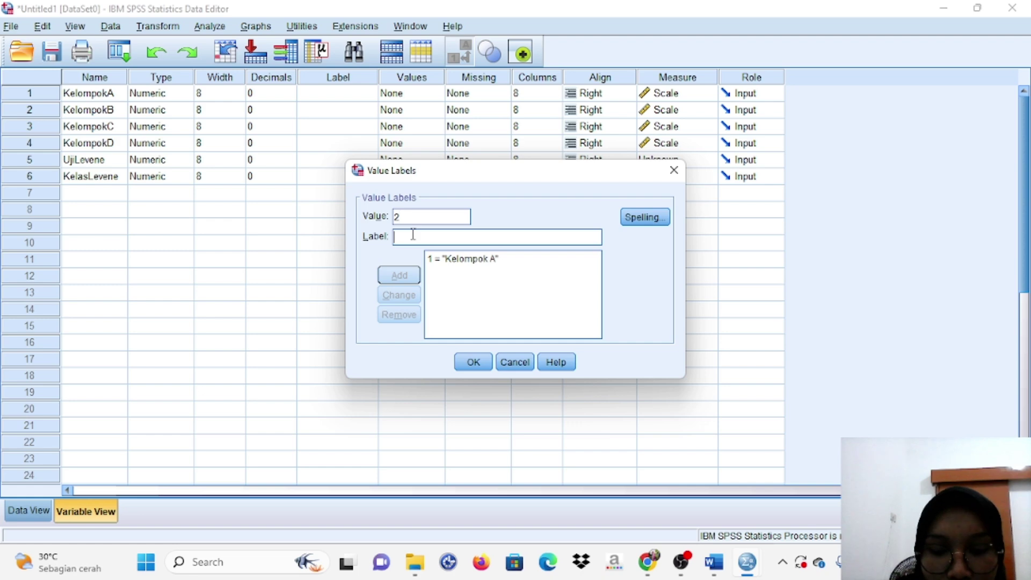
type("Kelompok B")
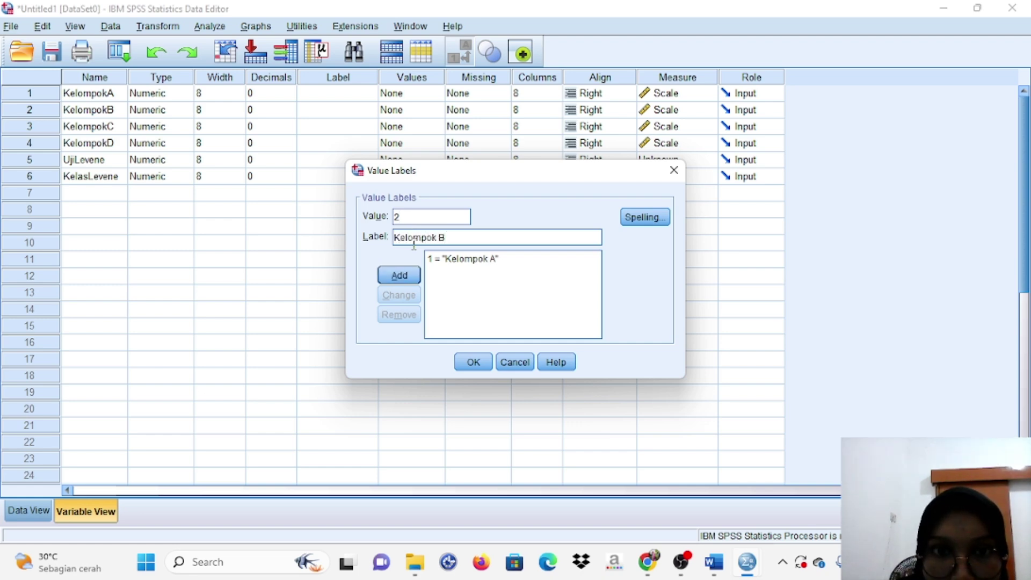
left_click(399, 275)
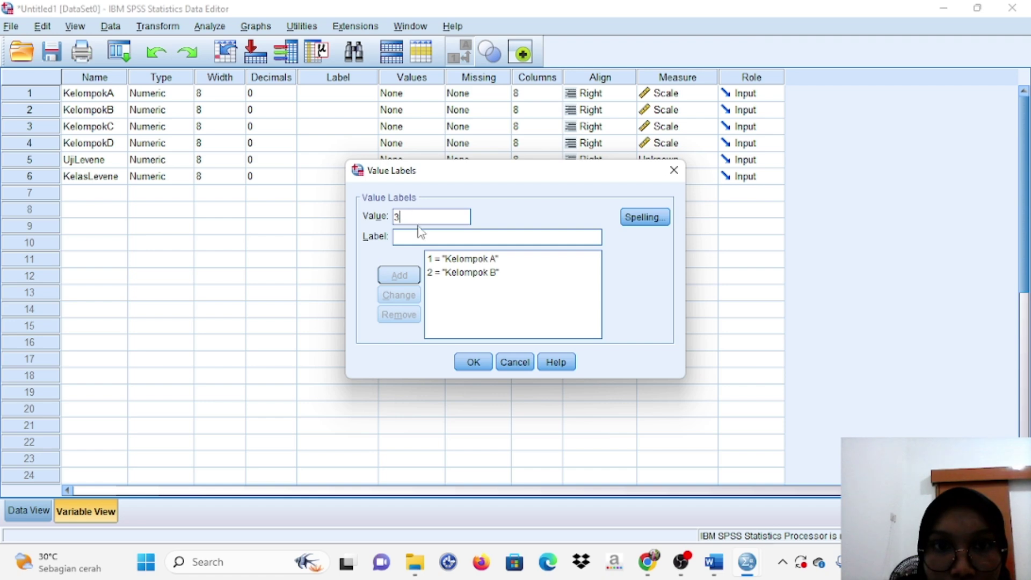
Step: Add the value labels 3 as Kelompok C and 4 as Kelompok D for KelasLevene and accept the label list
left_click(420, 237)
type("Kelompok C")
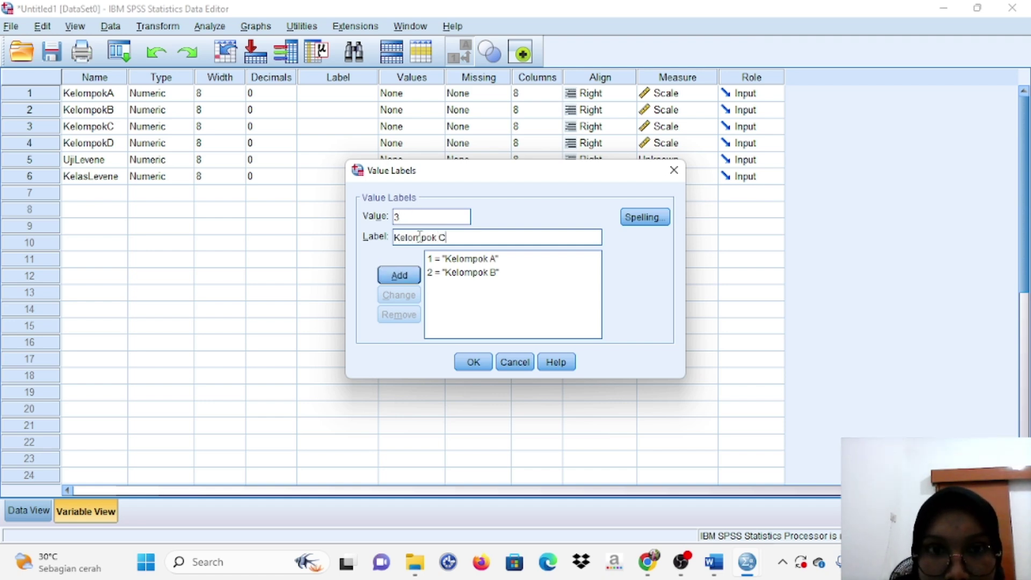
left_click(401, 275)
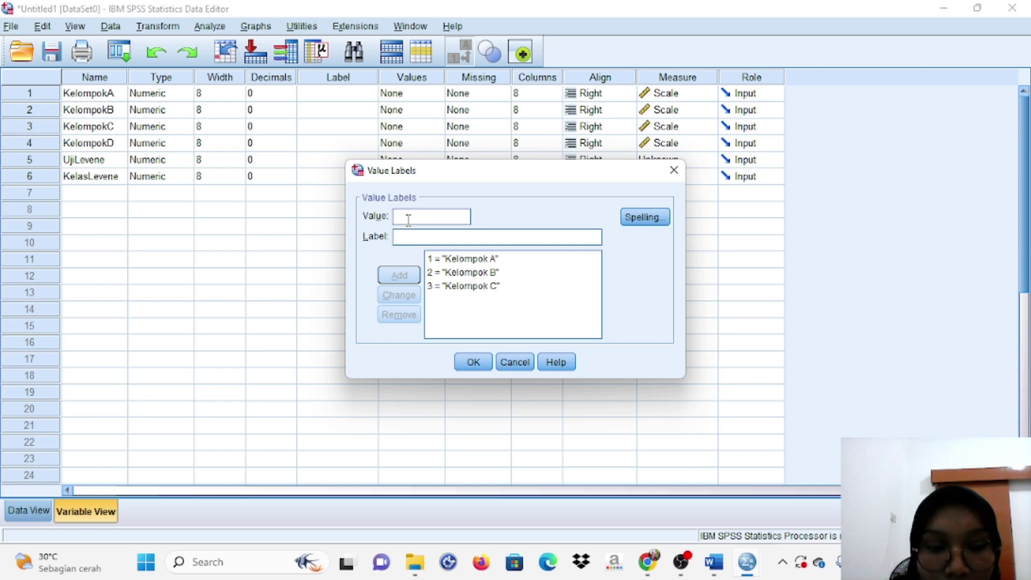
left_click(410, 239)
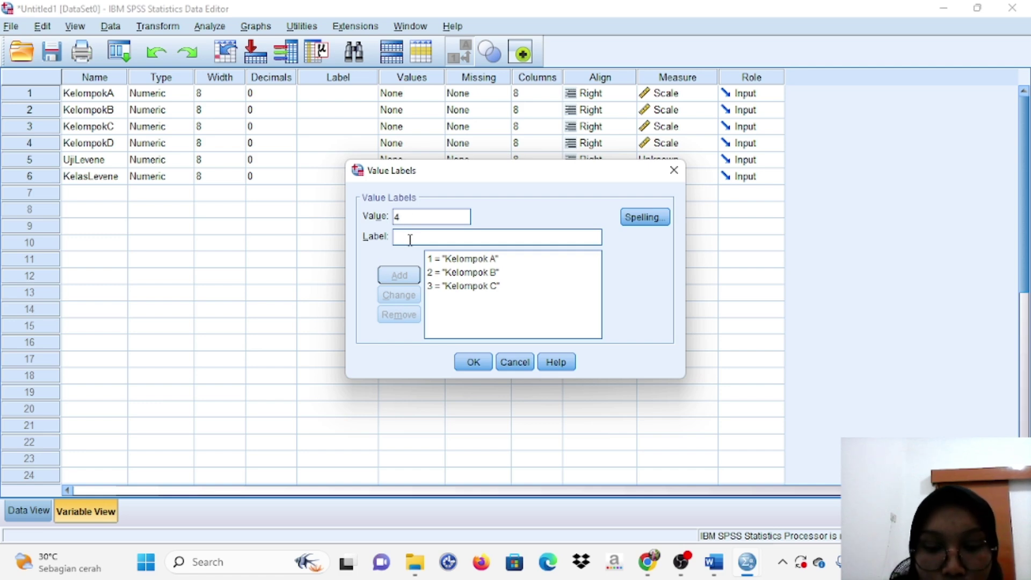
type("Kelompok D")
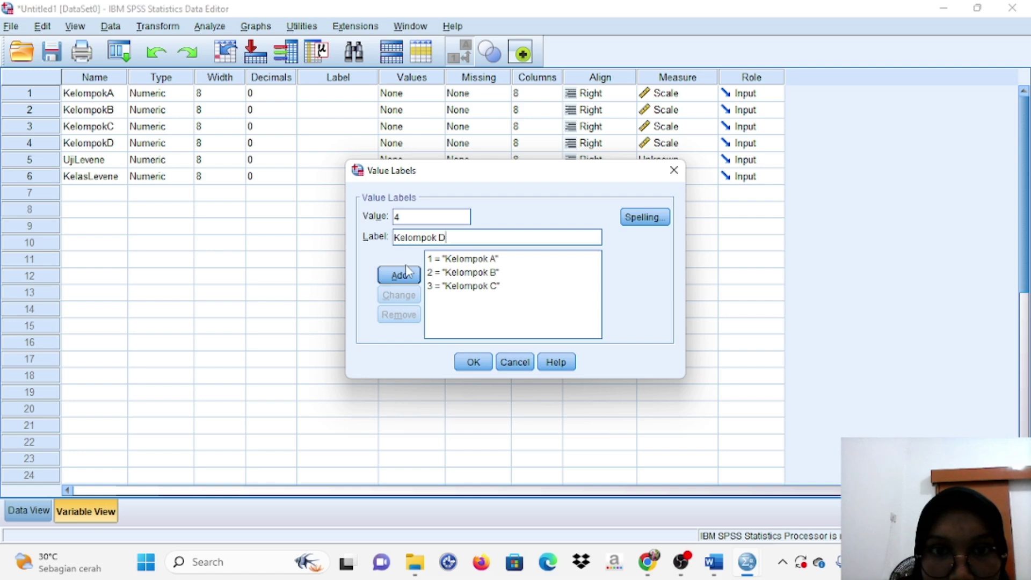
left_click(412, 276)
left_click(473, 362)
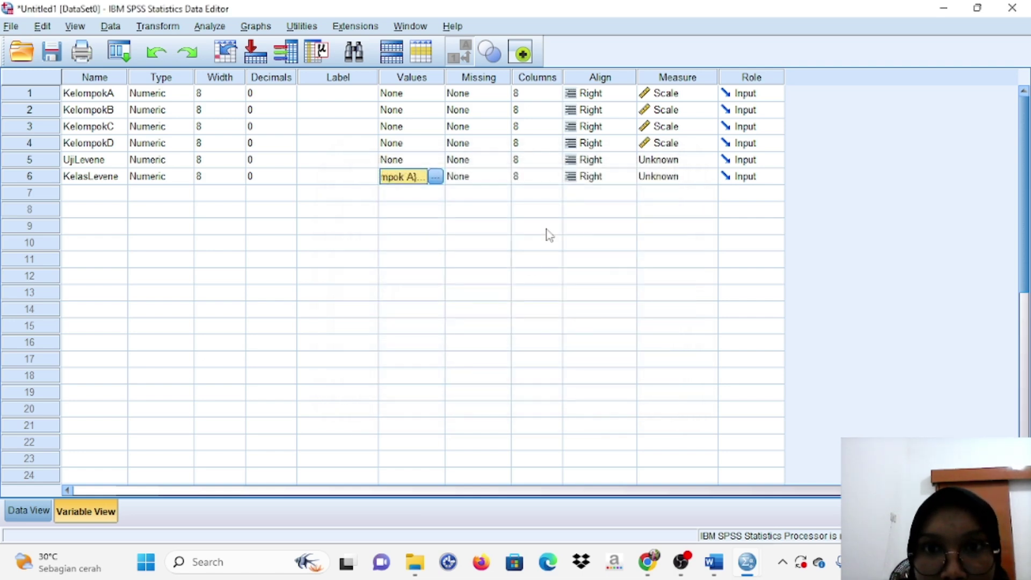
Step: Set the measurement level to Scale for UjiLevene and Nominal for KelasLevene
left_click(685, 161)
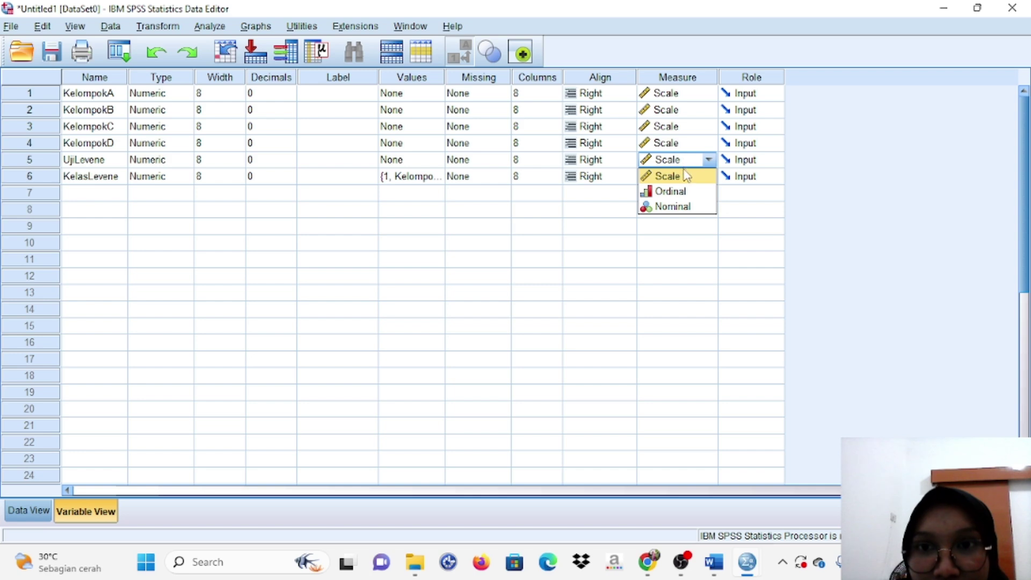
left_click(687, 181)
left_click(687, 180)
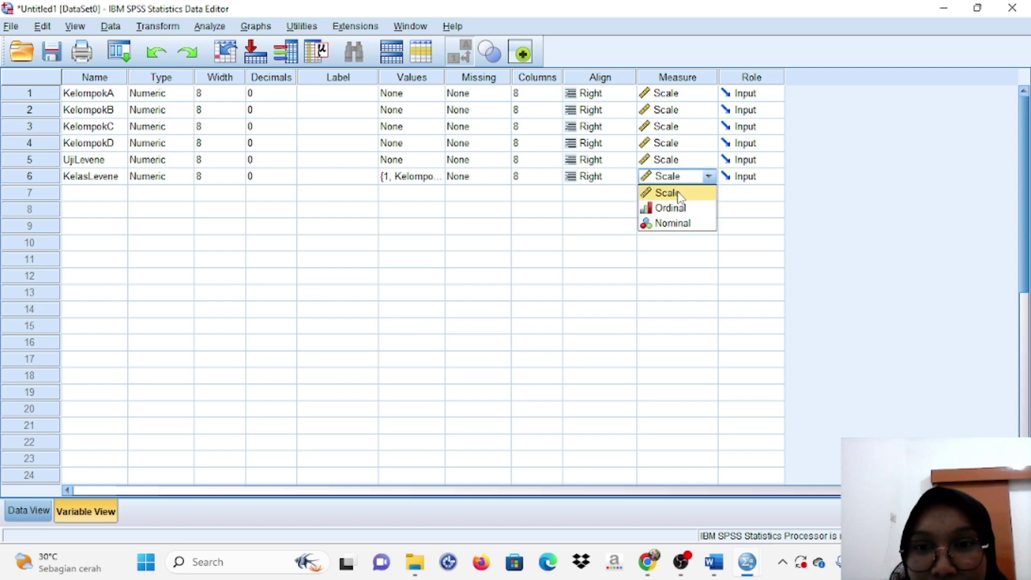
left_click(678, 225)
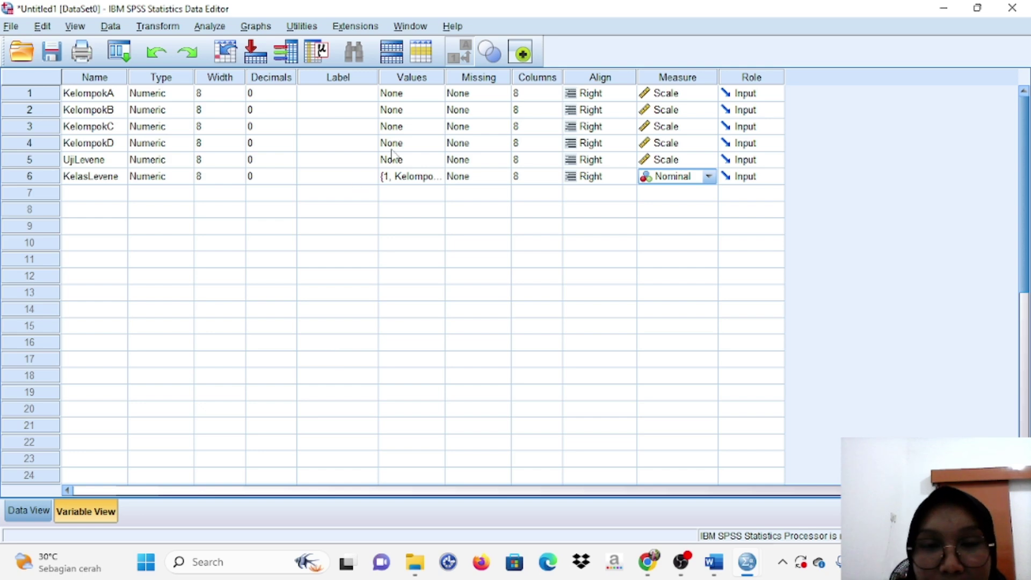
Step: In the data sheet, copy the eight KelompokA scores into rows 1 to 8 of UjiLevene
left_click(29, 511)
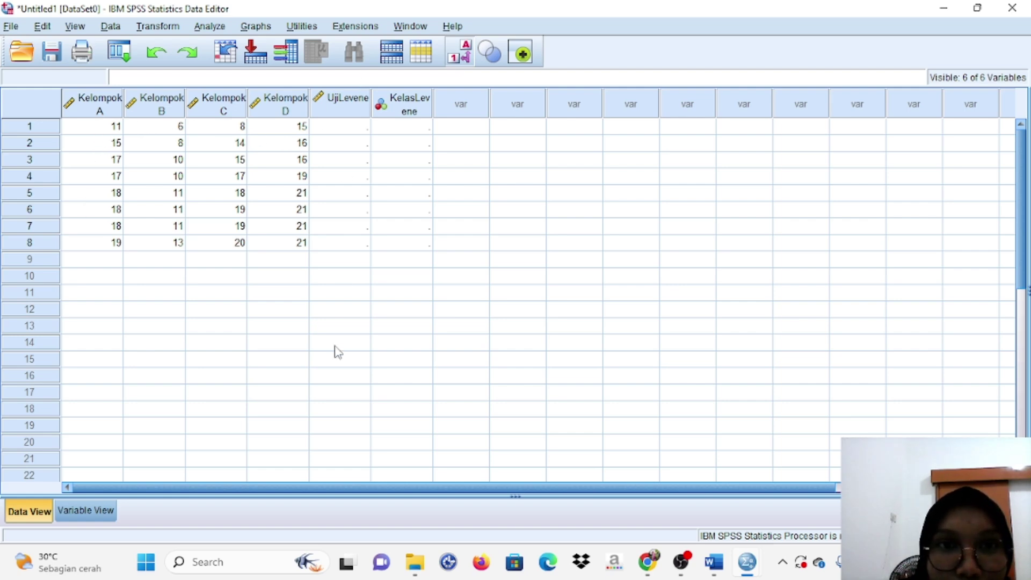
left_click_drag(118, 128, 116, 244)
right_click(116, 245)
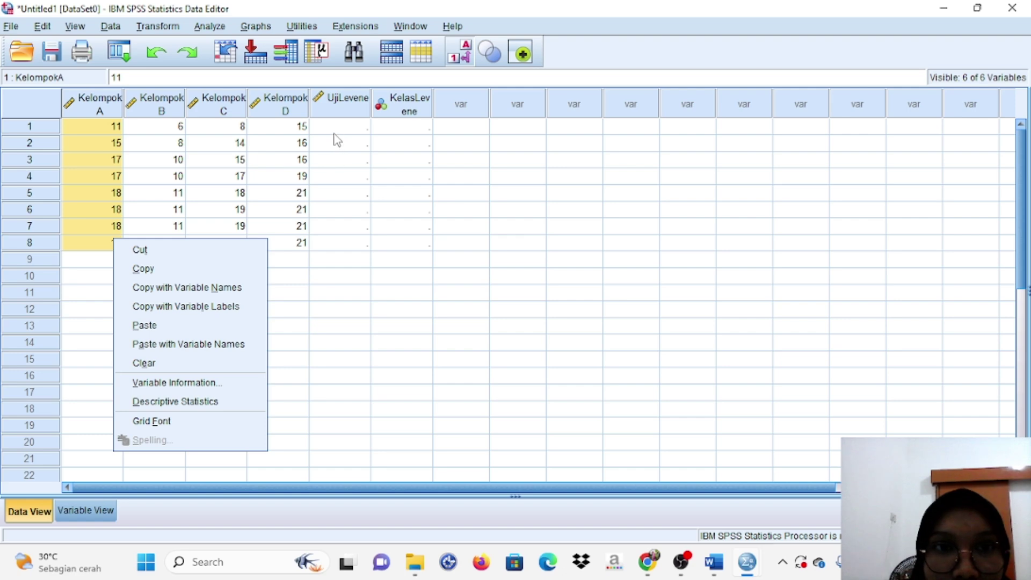
left_click(143, 268)
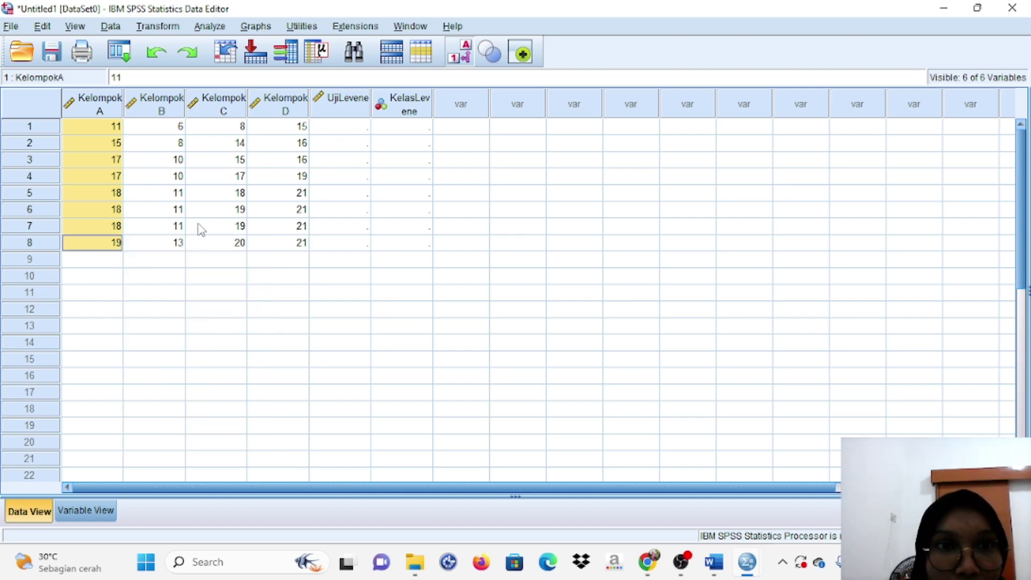
left_click(354, 132)
key("ctrl+v")
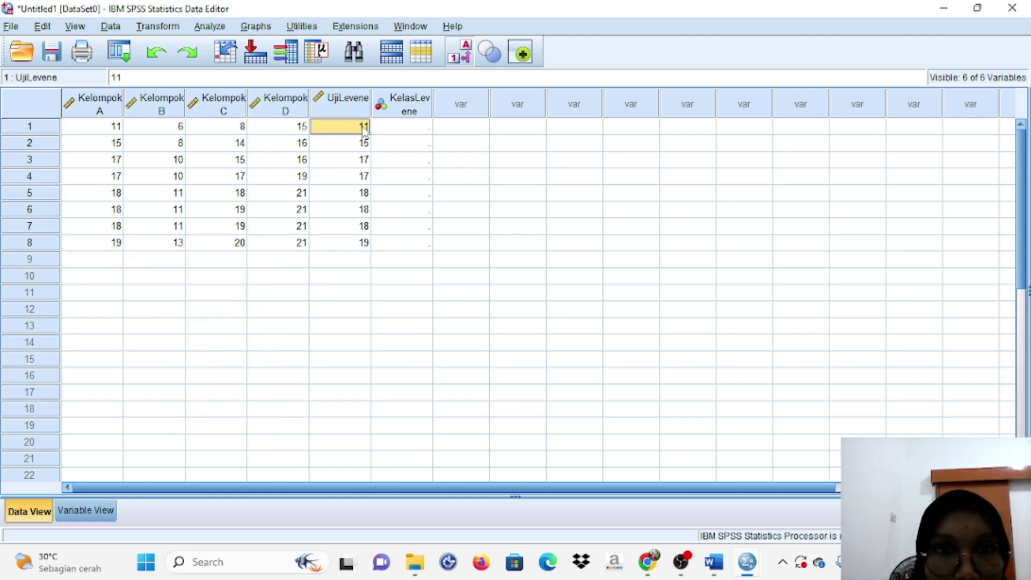
Step: Enter group code 1 in KelasLevene for rows 1 to 8
left_click(393, 128)
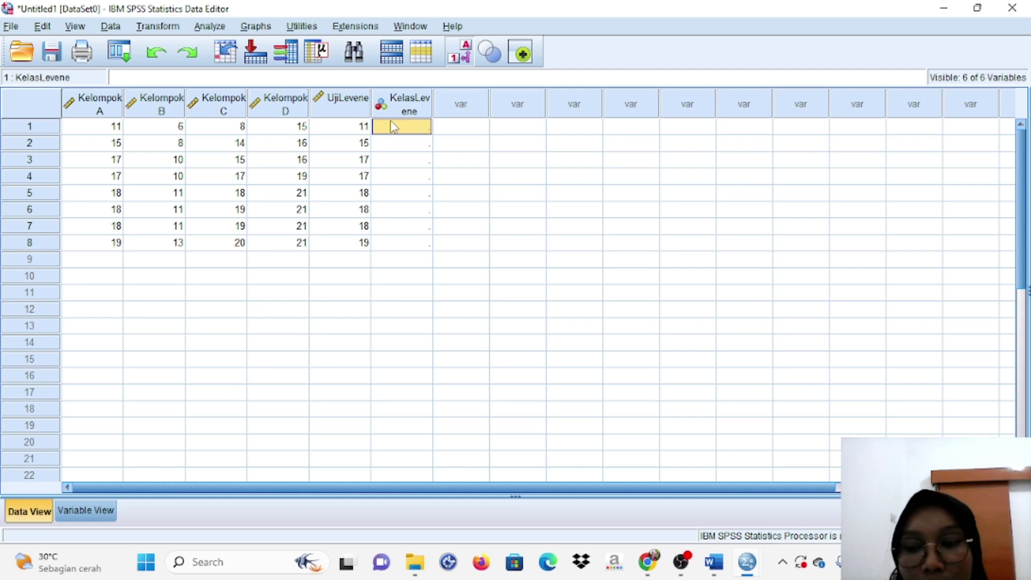
type("1")
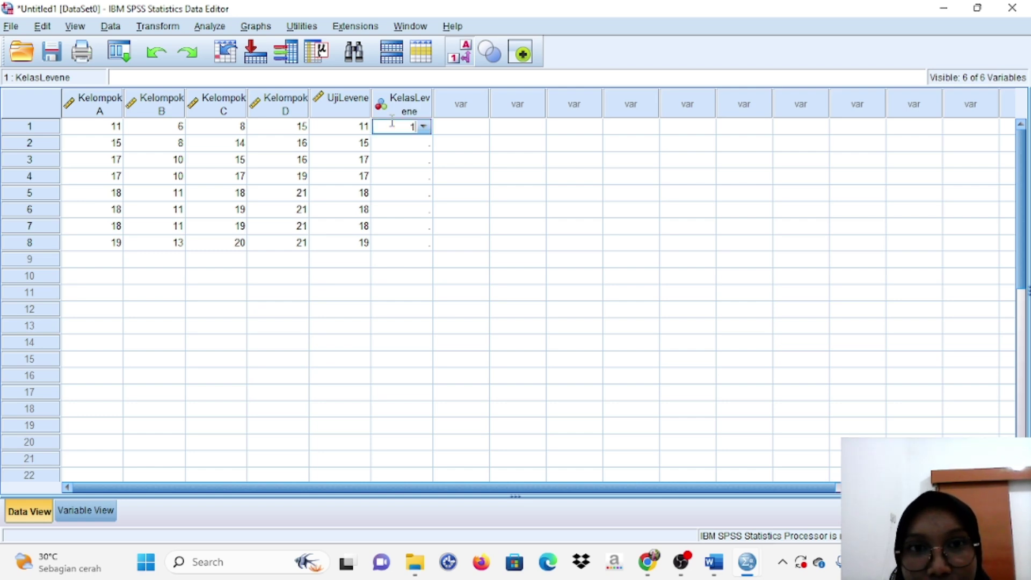
type(" 1 1 1 1 1")
key("Return")
type("1")
key("Return")
type("1")
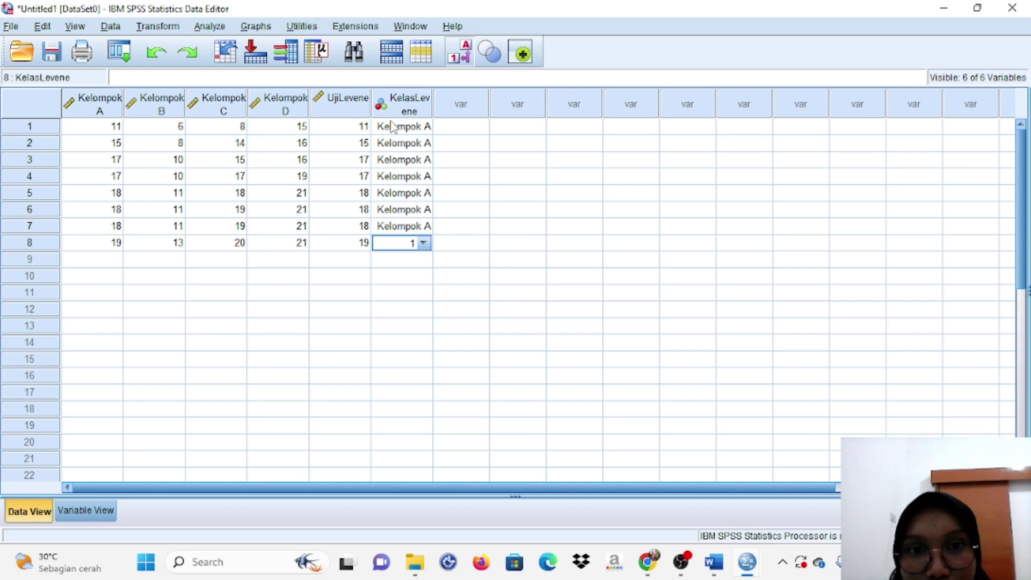
key("Return")
Step: Copy the eight KelompokB scores into rows 9 to 16 of UjiLevene
left_click_drag(155, 132, 177, 248)
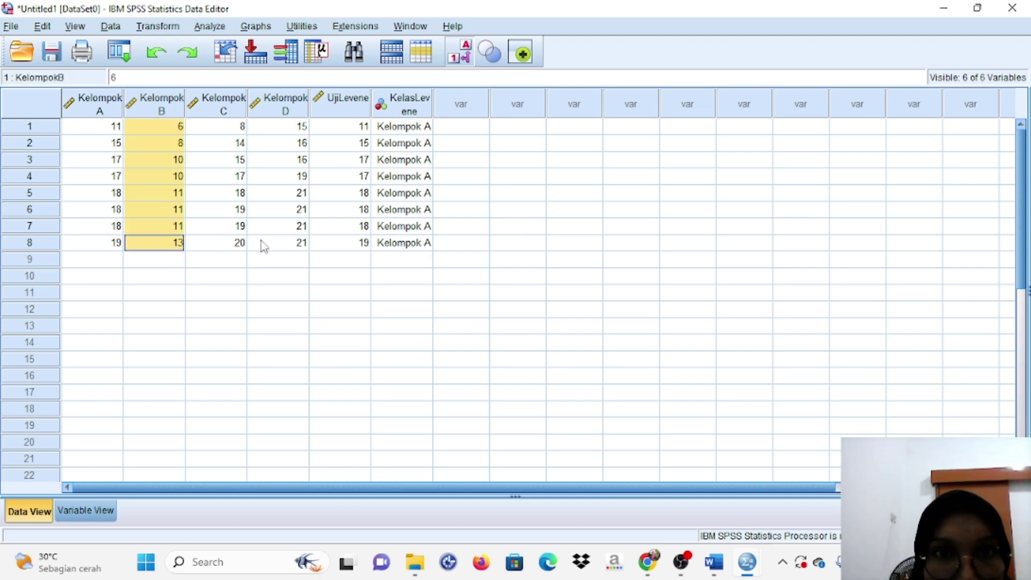
left_click(364, 260)
key("ctrl+v")
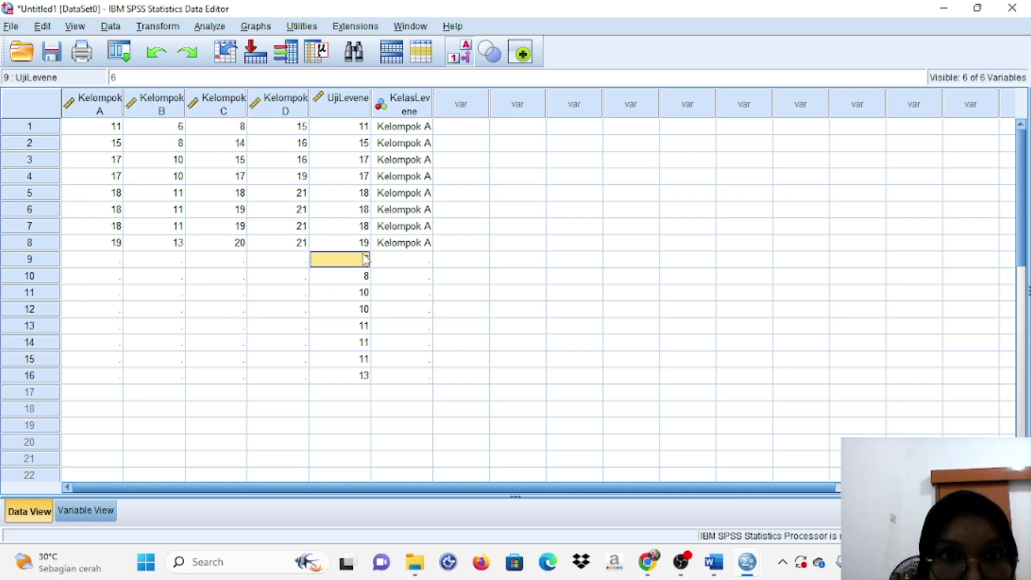
Step: Enter group code 2 in KelasLevene for rows 9 to 16, correcting the mistyped entry in row 11
left_click(414, 262)
type("2")
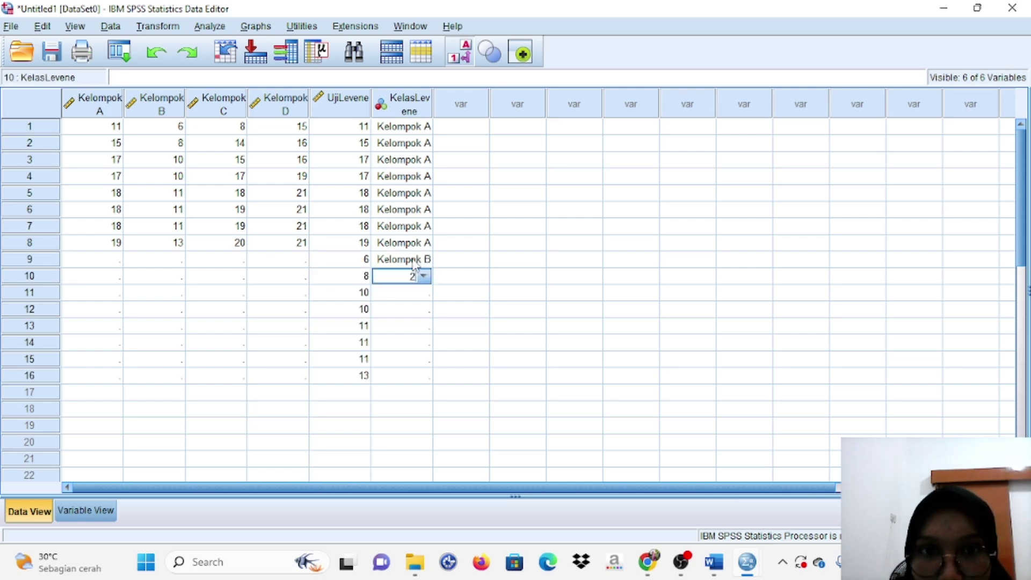
type(" 2 22 2 2 2")
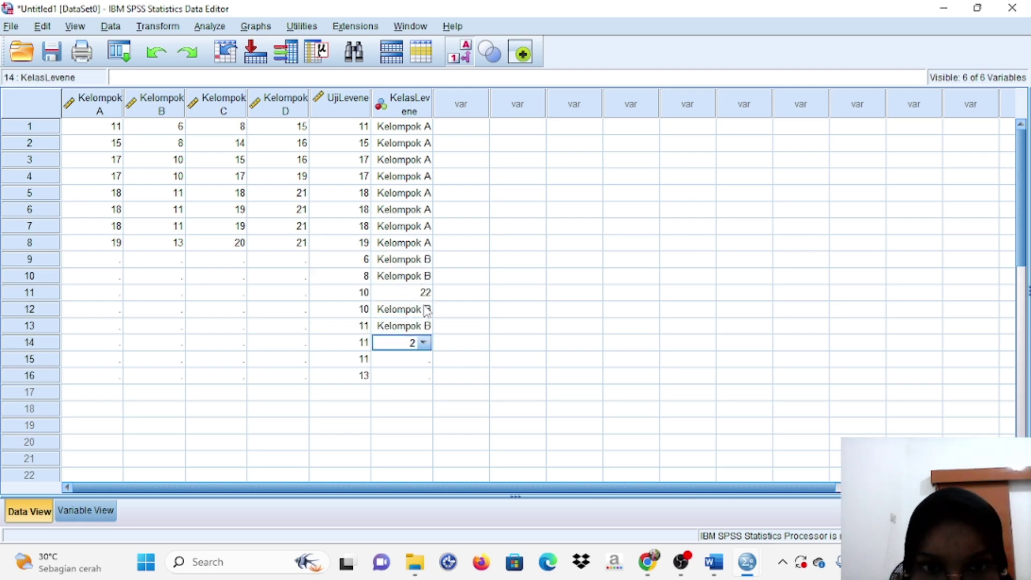
left_click(424, 295)
type("2")
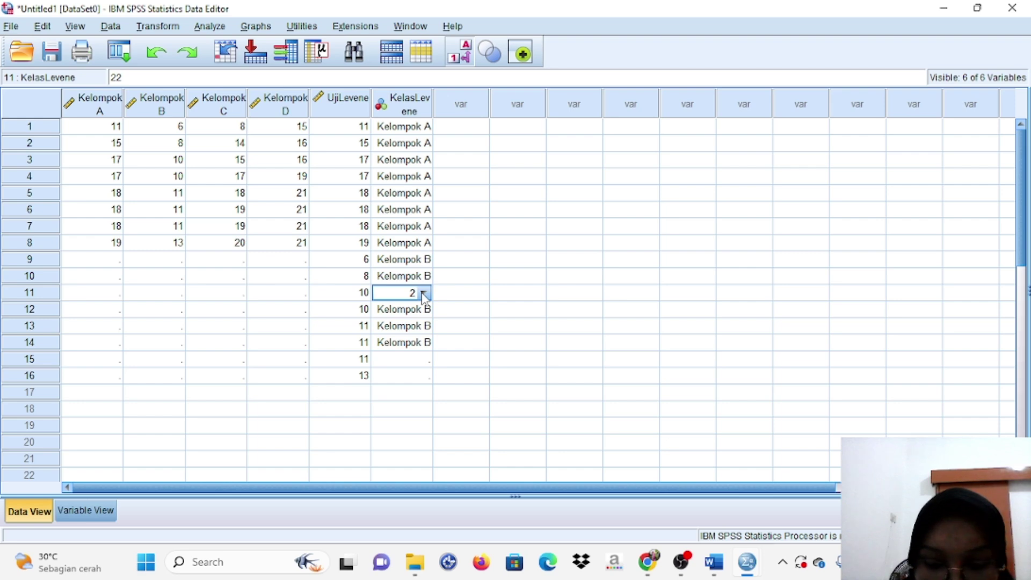
key("Return")
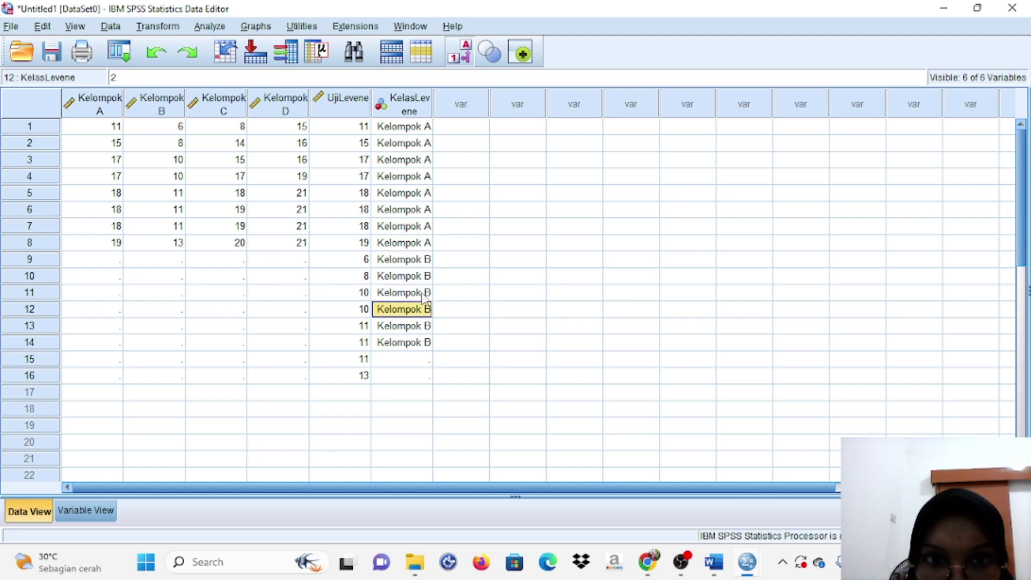
left_click(412, 361)
type("2")
key("Return")
type("2")
key("Return")
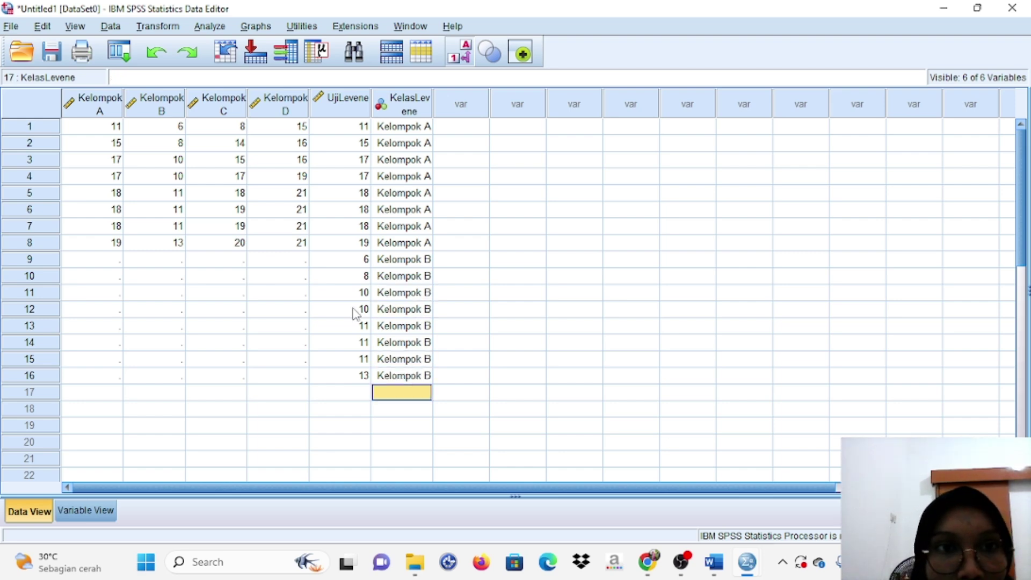
Step: Copy the eight KelompokC scores into rows 17 to 24 of UjiLevene
left_click_drag(241, 127, 240, 247)
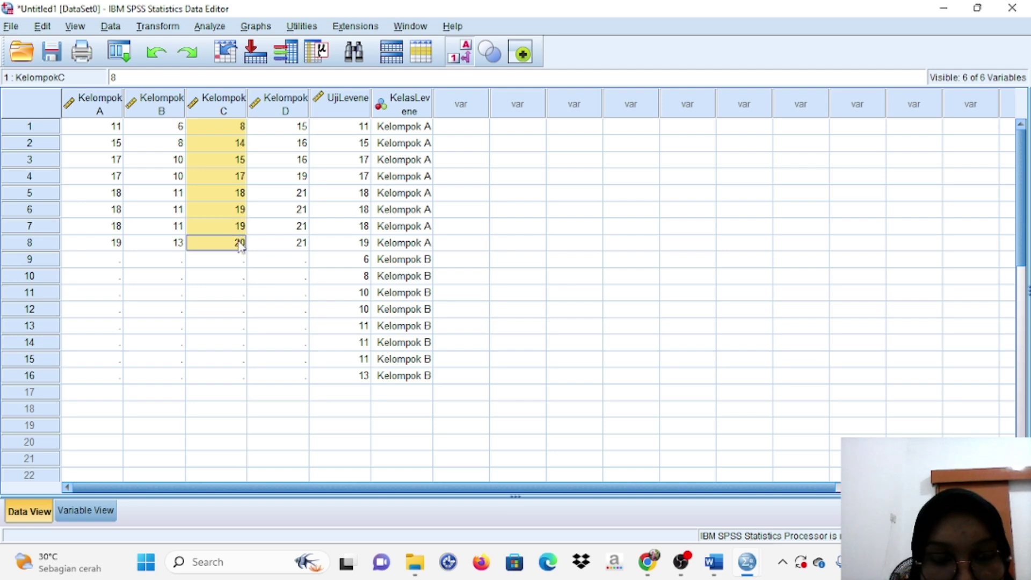
left_click(361, 397)
key("ctrl+v")
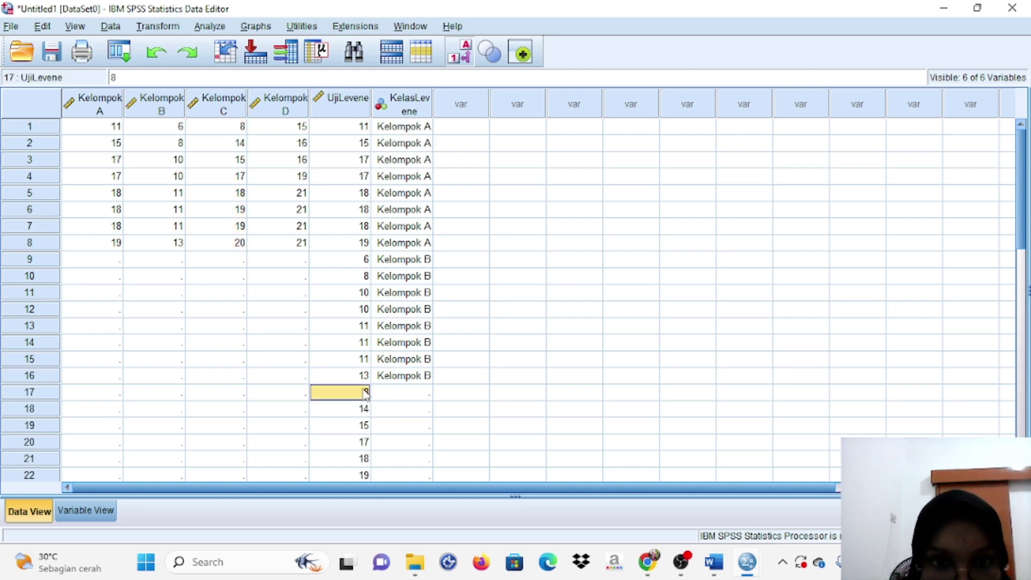
Step: Enter group code 3 in KelasLevene for rows 17 to 24
left_click(420, 391)
type("3")
key("Return")
key("3")
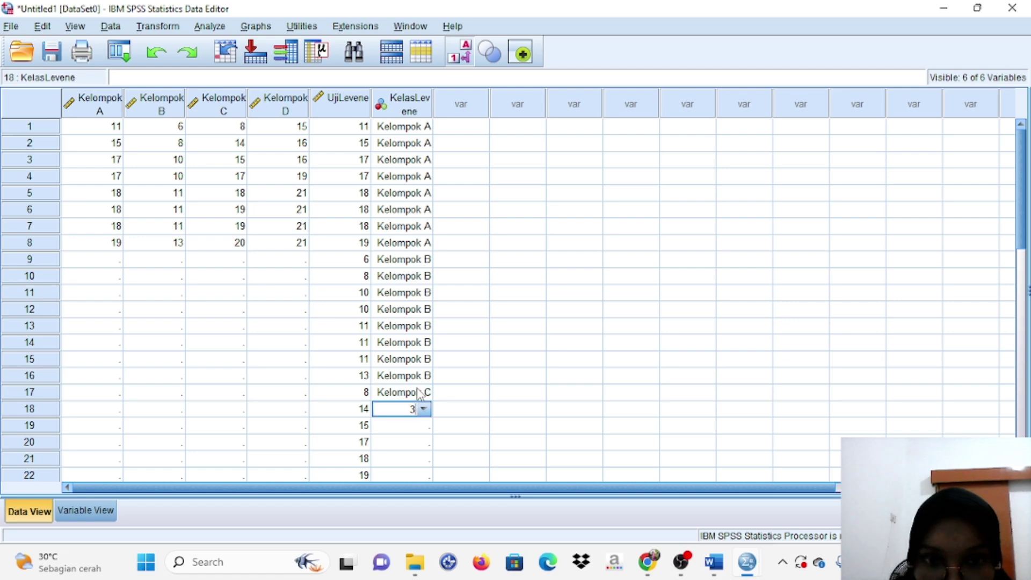
key("Return")
key("3")
key("Return")
key("3")
key("Return")
key("3")
key("Return")
key("3")
key("Return")
key("3")
key("Return")
type("3")
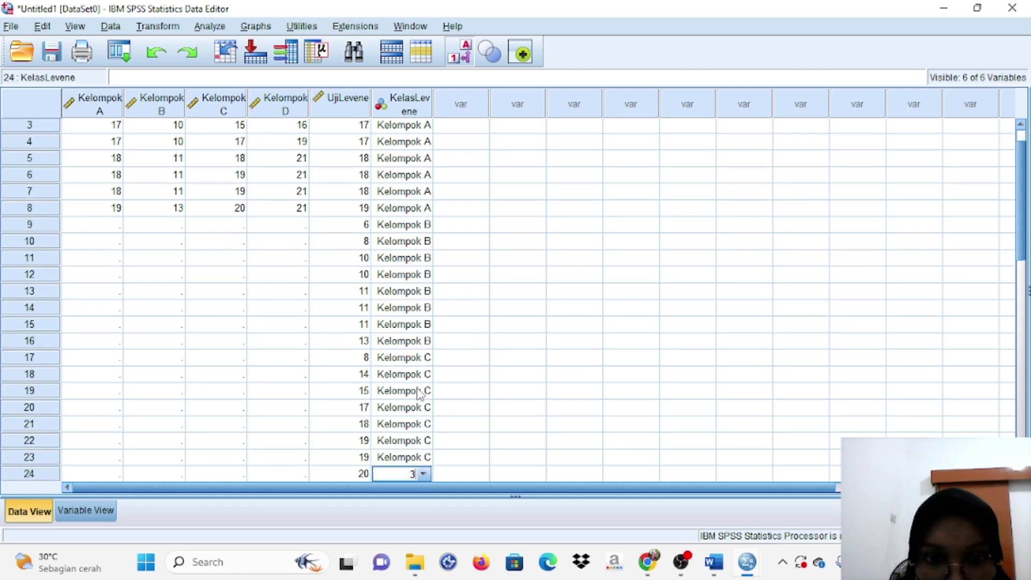
key("Return")
Step: Copy the eight KelompokD scores into rows 25 to 32 of UjiLevene
scroll(420, 395, "down", 1)
scroll(419, 395, "up", 2)
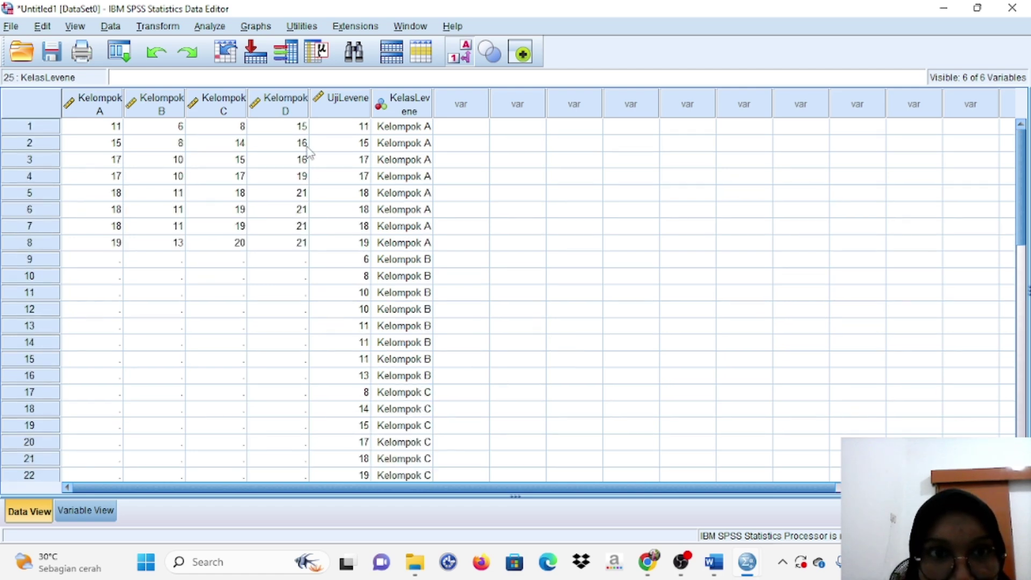
left_click_drag(300, 126, 296, 247)
scroll(298, 247, "down", 6)
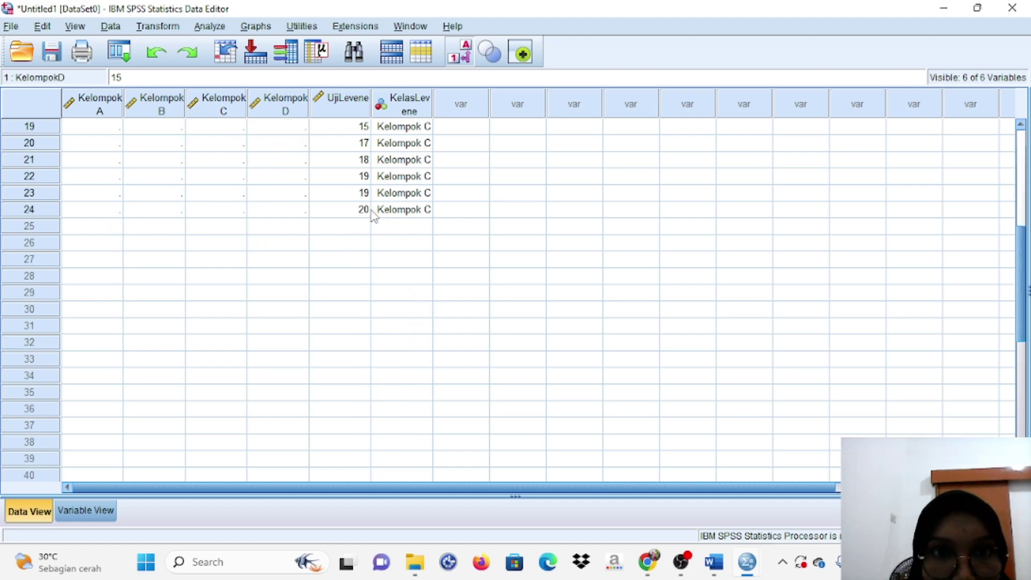
left_click(365, 229)
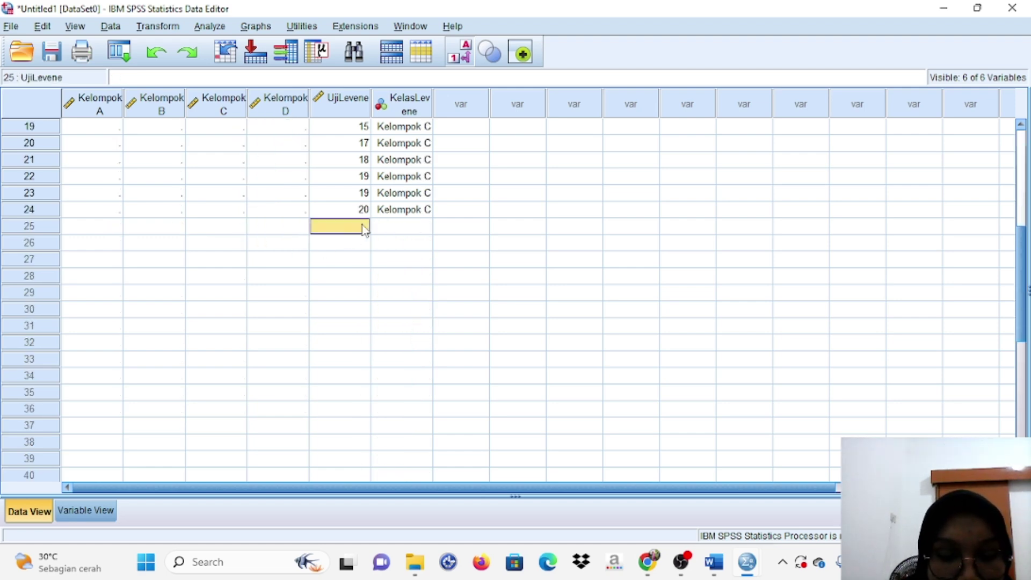
key("ctrl+v")
Step: Enter group code 4 in KelasLevene for rows 25 to 32
left_click(397, 227)
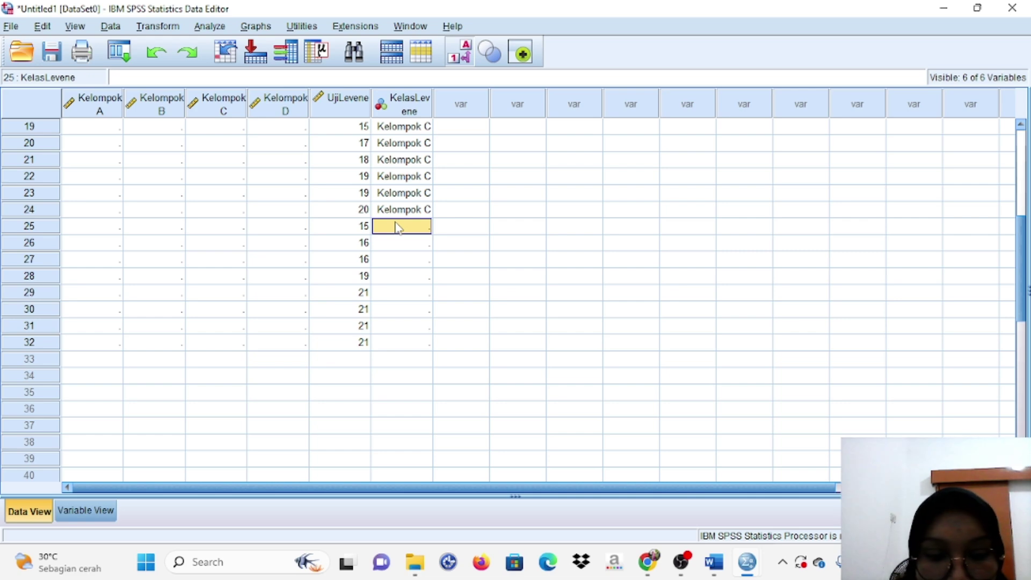
key("4")
key("Return")
key("4")
key("Return")
key("4")
key("Return")
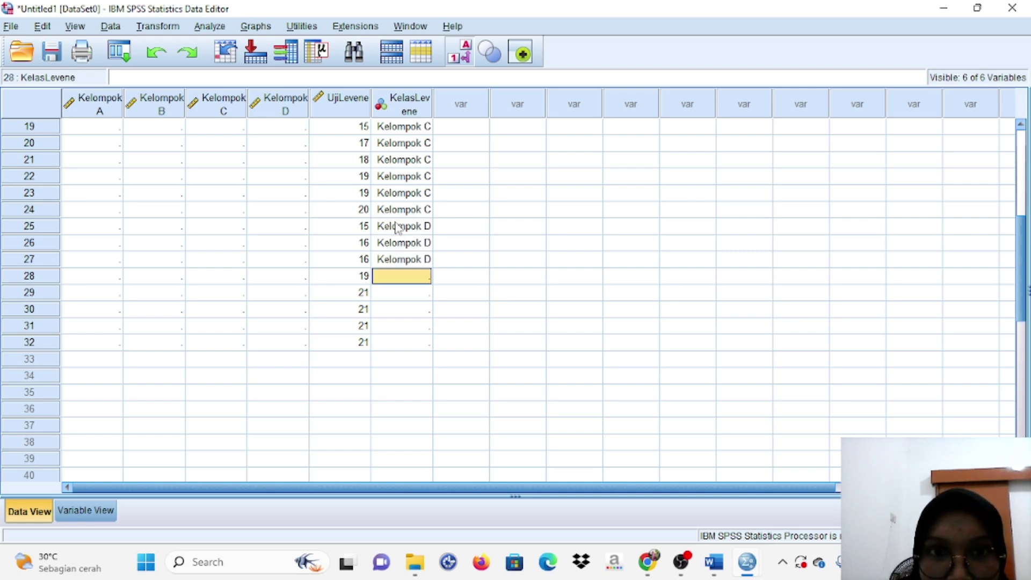
key("4")
key("Return")
key("4")
key("Return")
key("4")
key("Return")
key("4")
key("Return")
type("4")
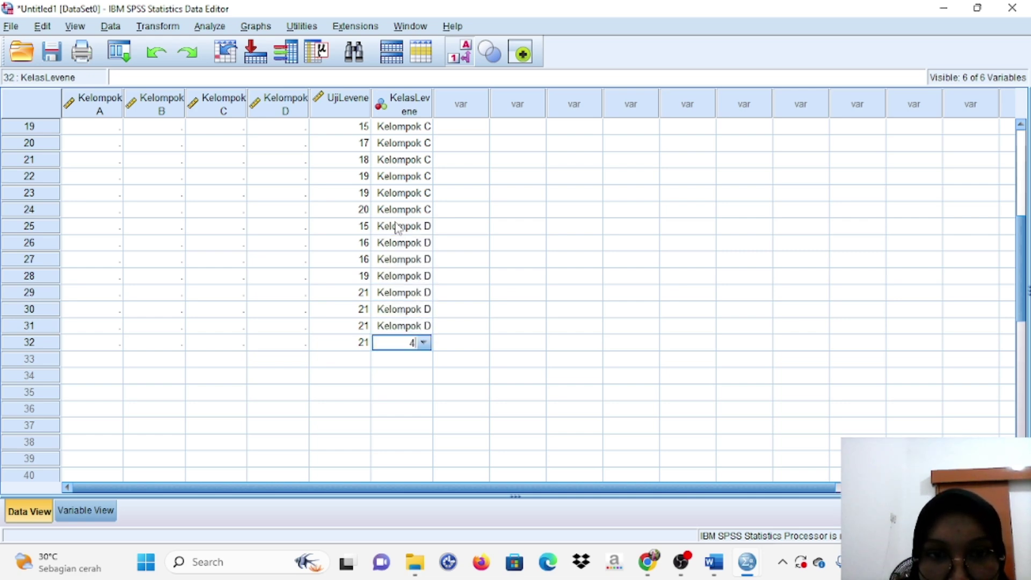
key("Return")
Step: Start a Discriminant Analysis with UjiLevene as the independent variable
scroll(504, 234, "up", 6)
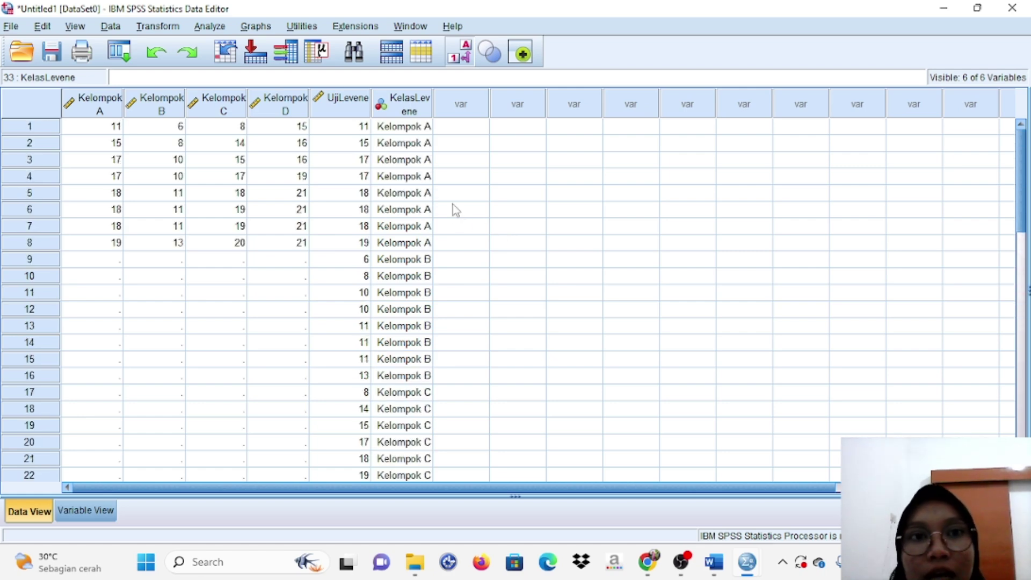
left_click(210, 27)
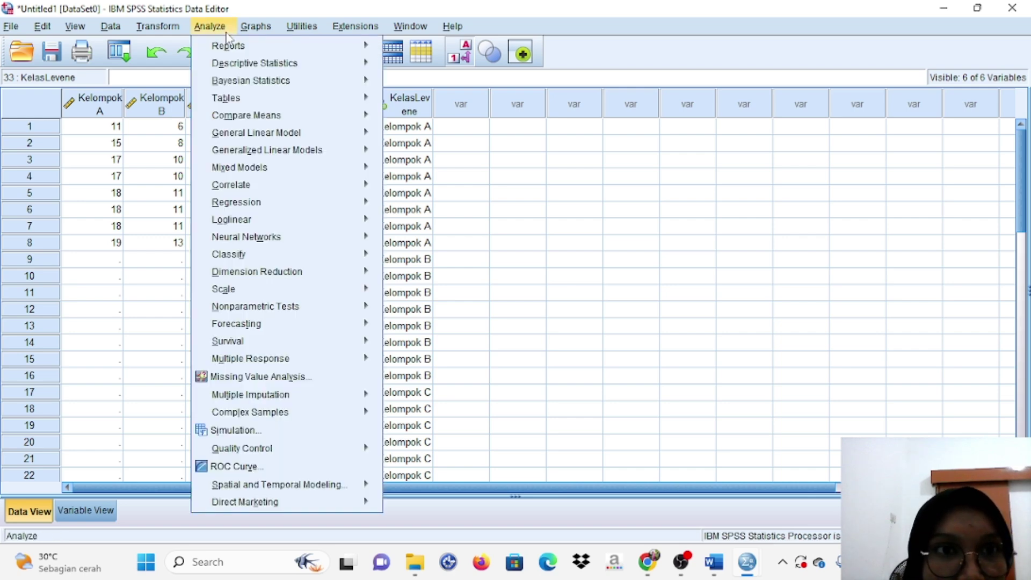
mouse_move(238, 50)
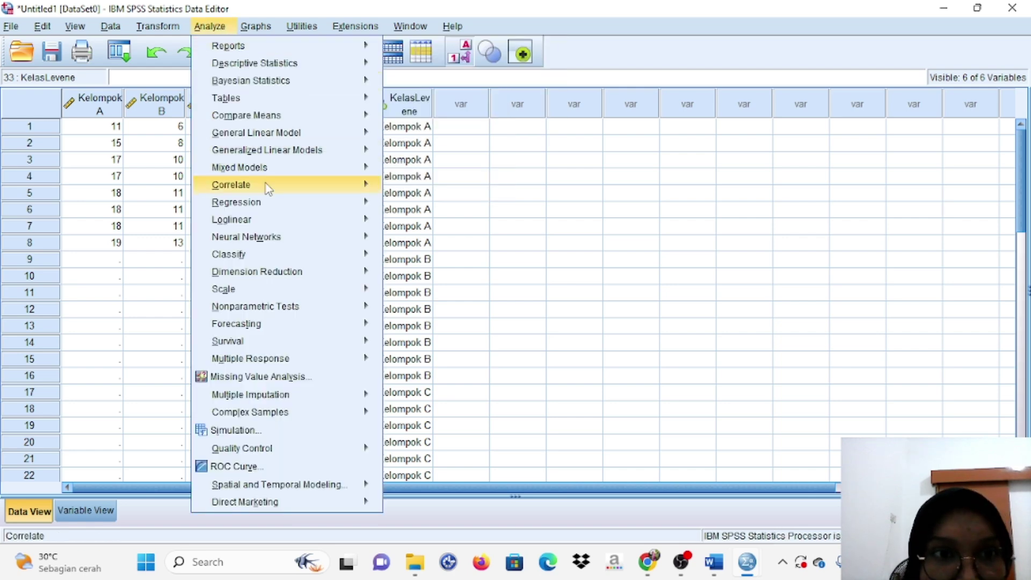
mouse_move(267, 263)
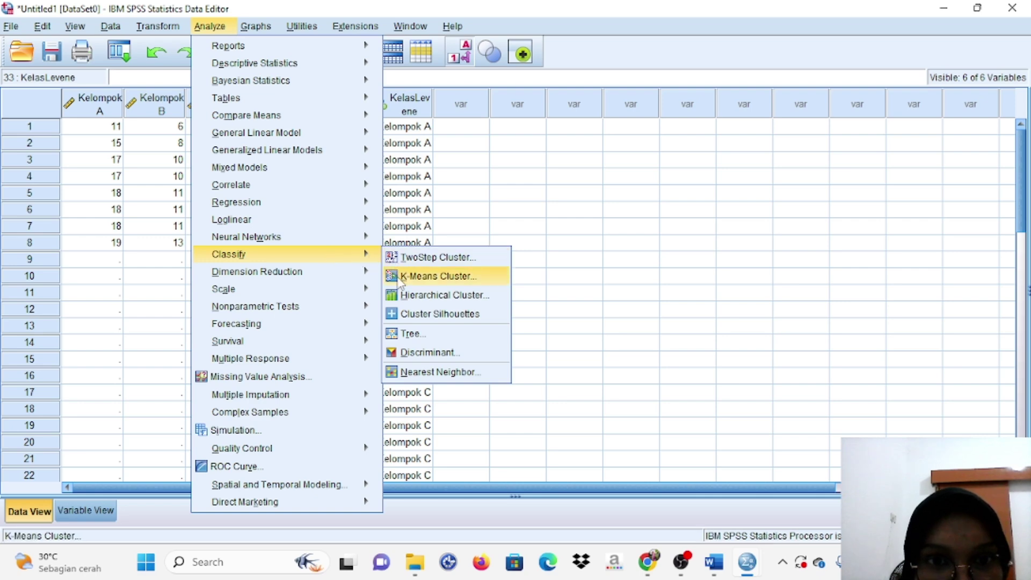
left_click(415, 356)
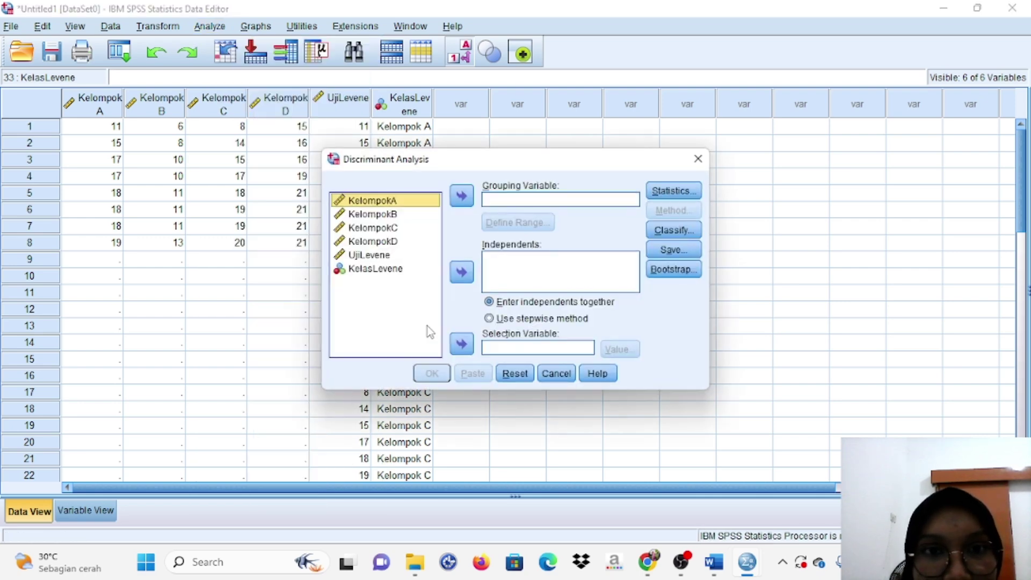
left_click(385, 256)
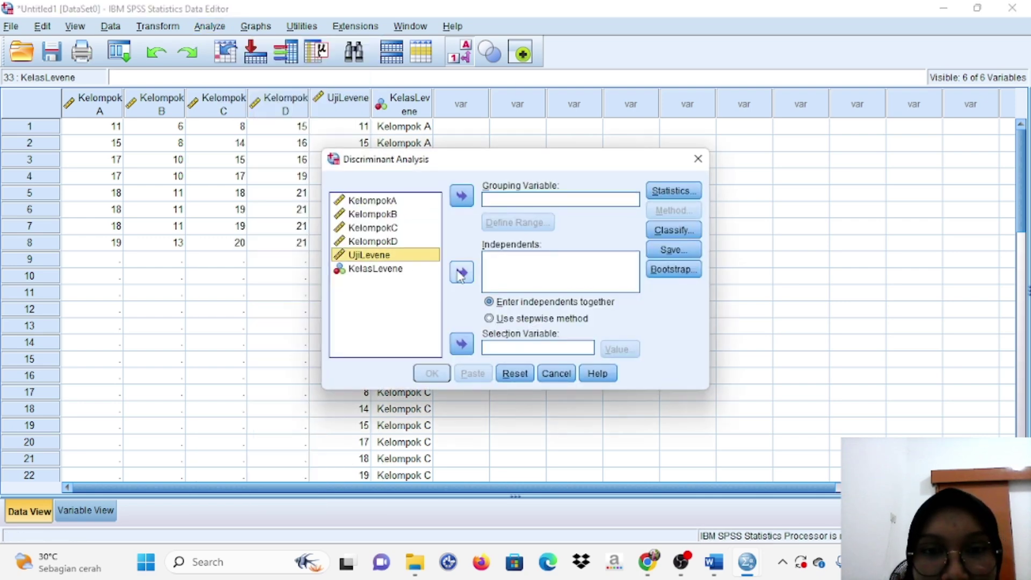
left_click(462, 273)
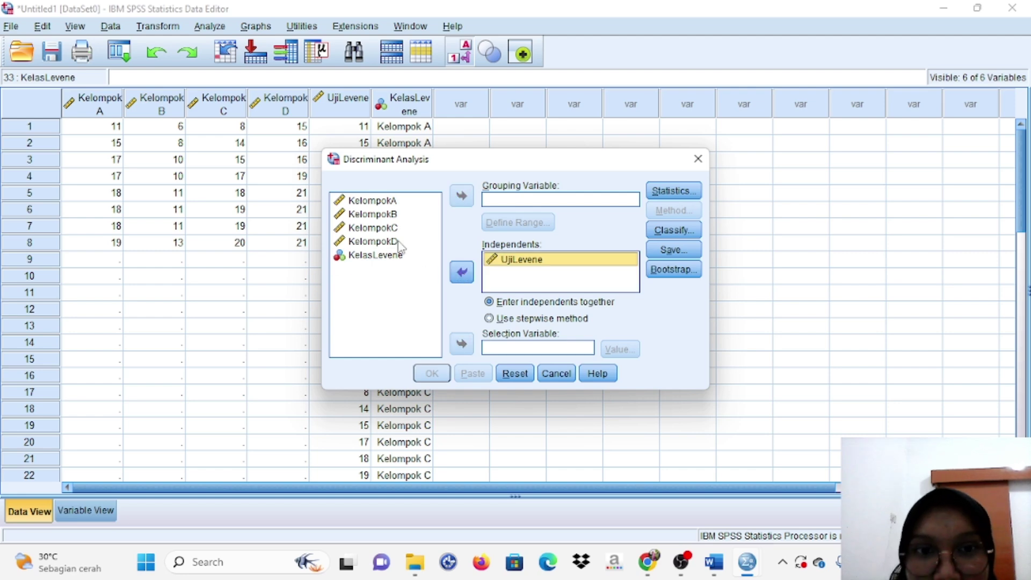
Step: Assign KelasLevene as the discriminant grouping variable with a range from 1 to 4
left_click(376, 256)
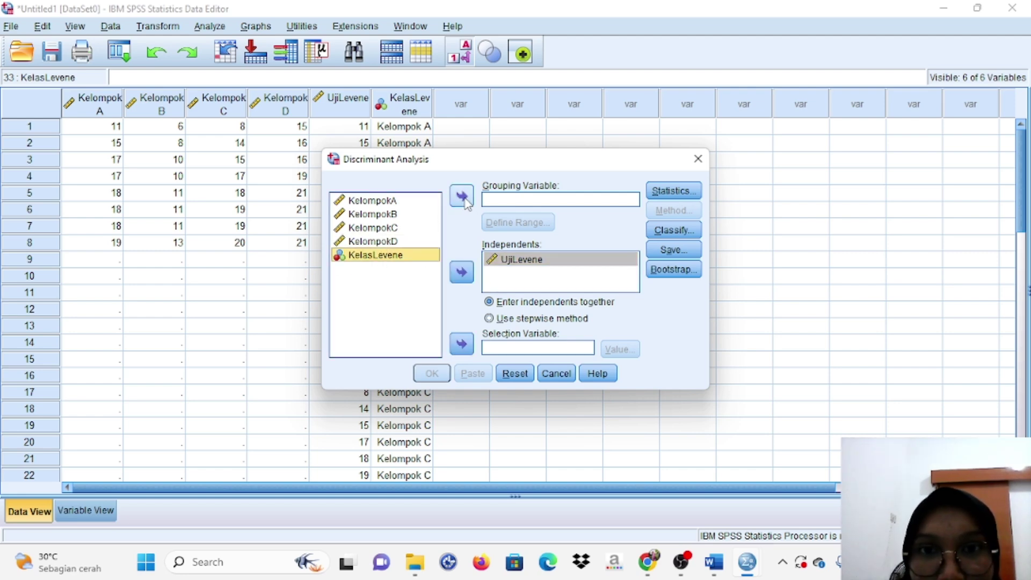
left_click(462, 197)
left_click(519, 222)
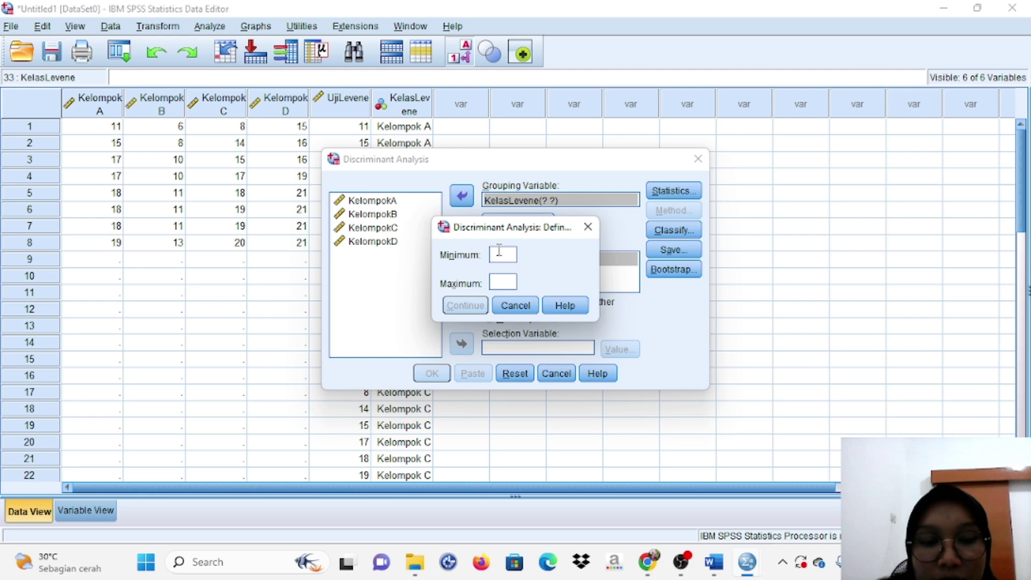
type("1")
left_click(502, 282)
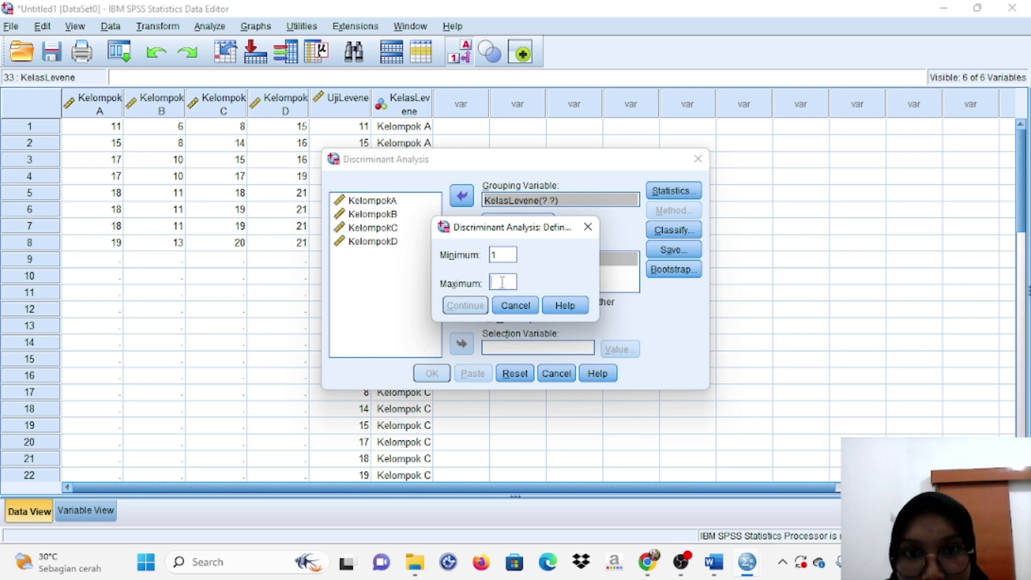
type("4")
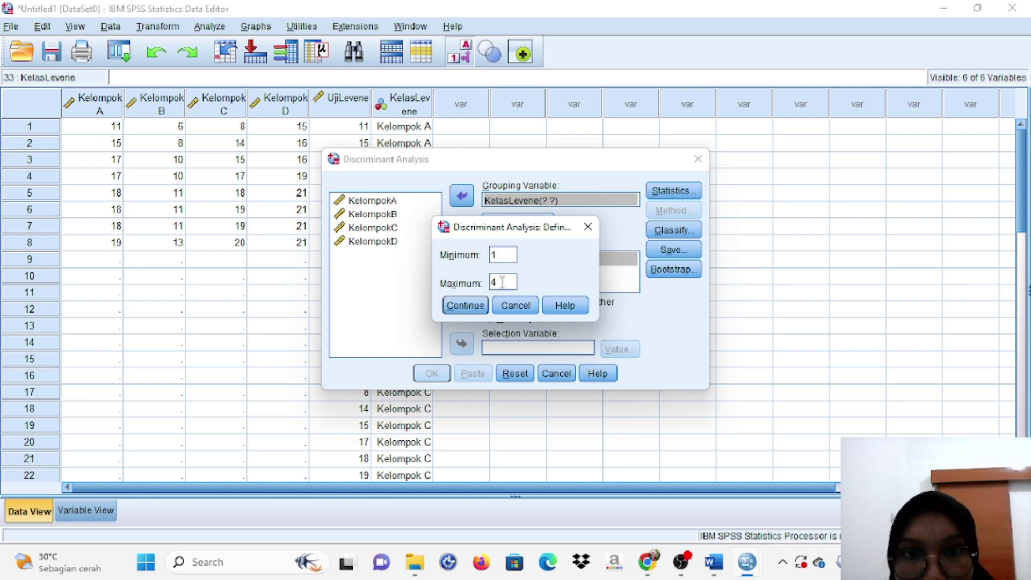
left_click(465, 306)
Step: Include the Box's M statistic, run the discriminant analysis, and check the significance in its Box's M test results
left_click(681, 195)
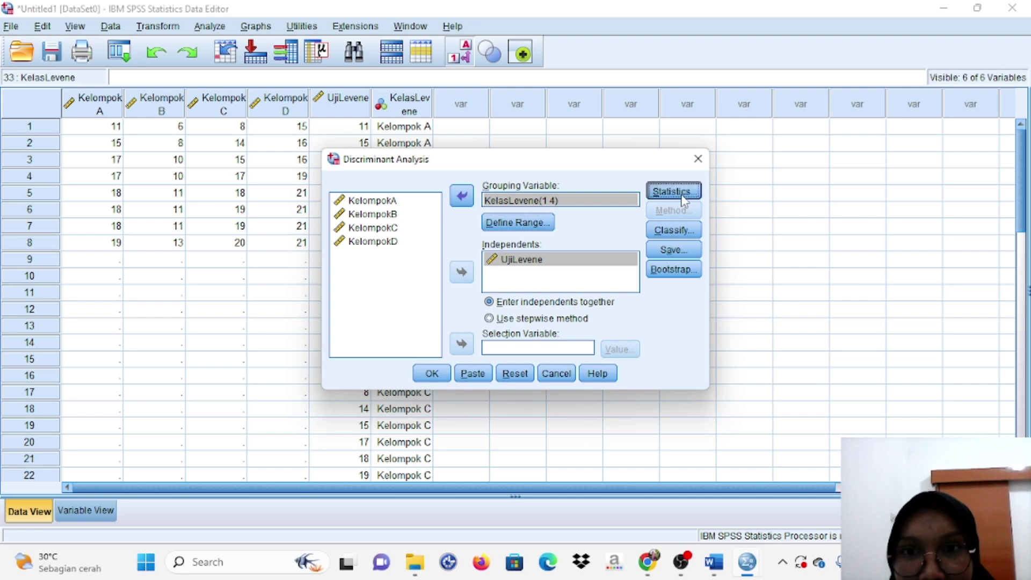
left_click(400, 259)
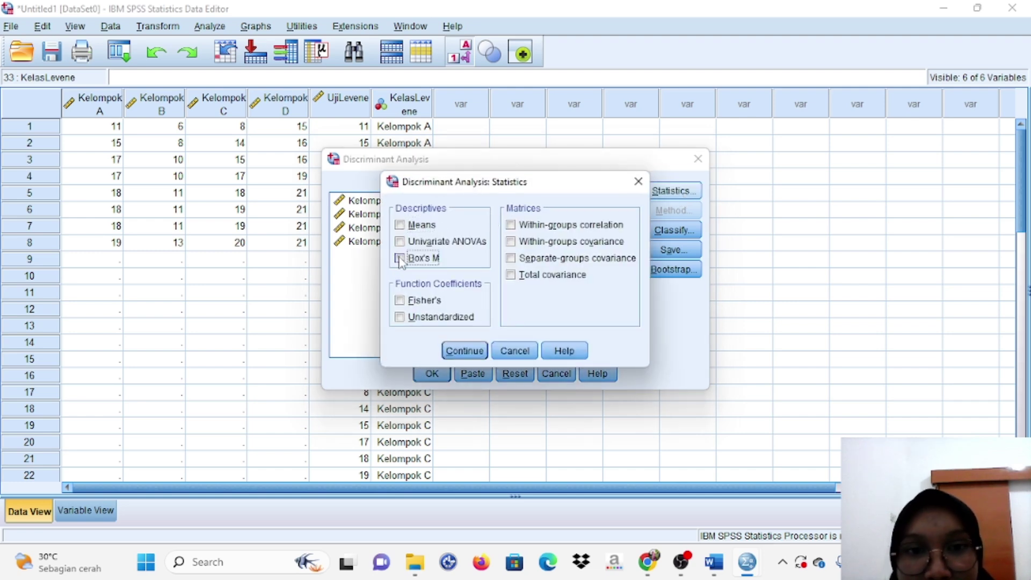
left_click(464, 353)
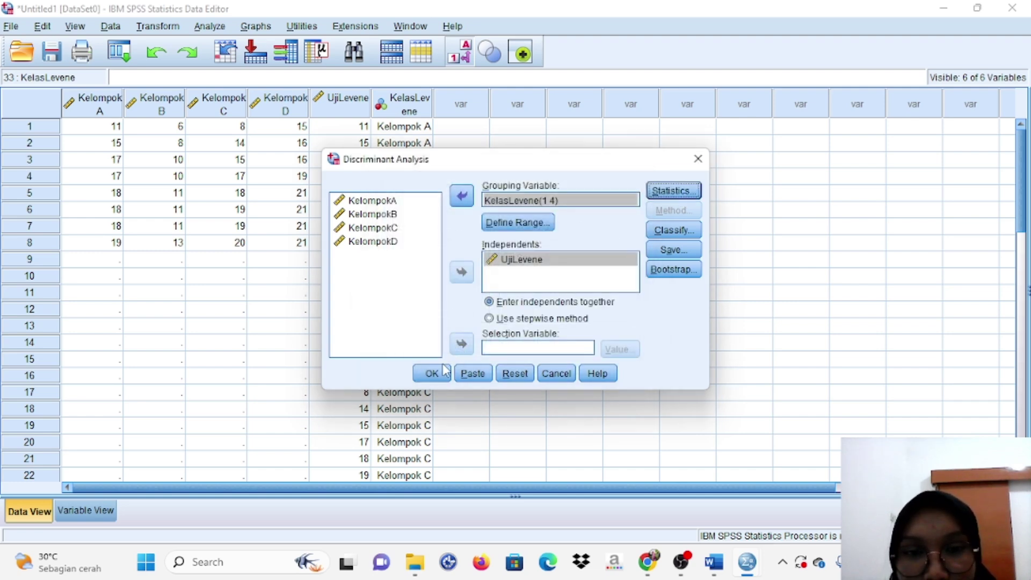
left_click(427, 375)
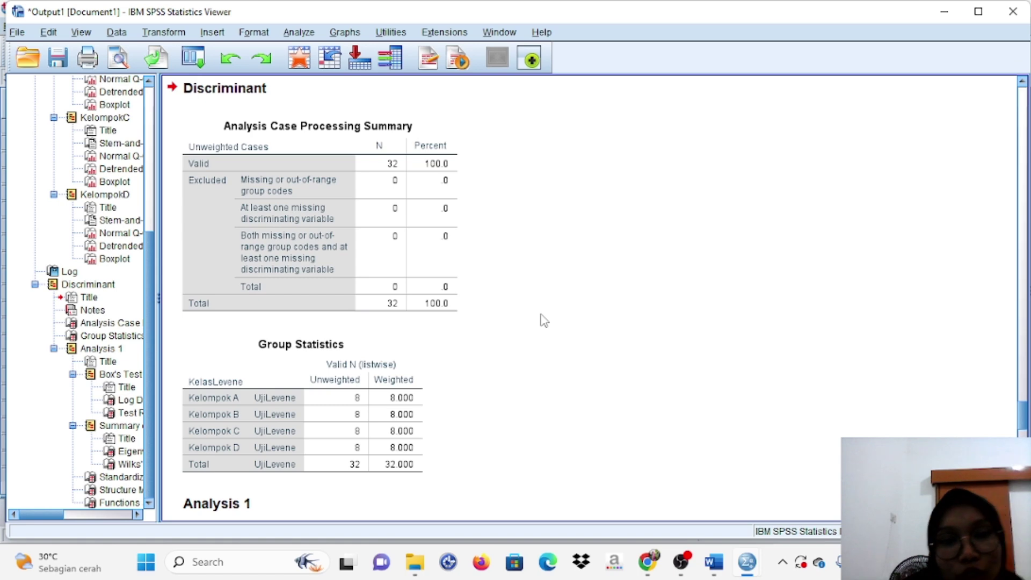
scroll(495, 288, "down", 3)
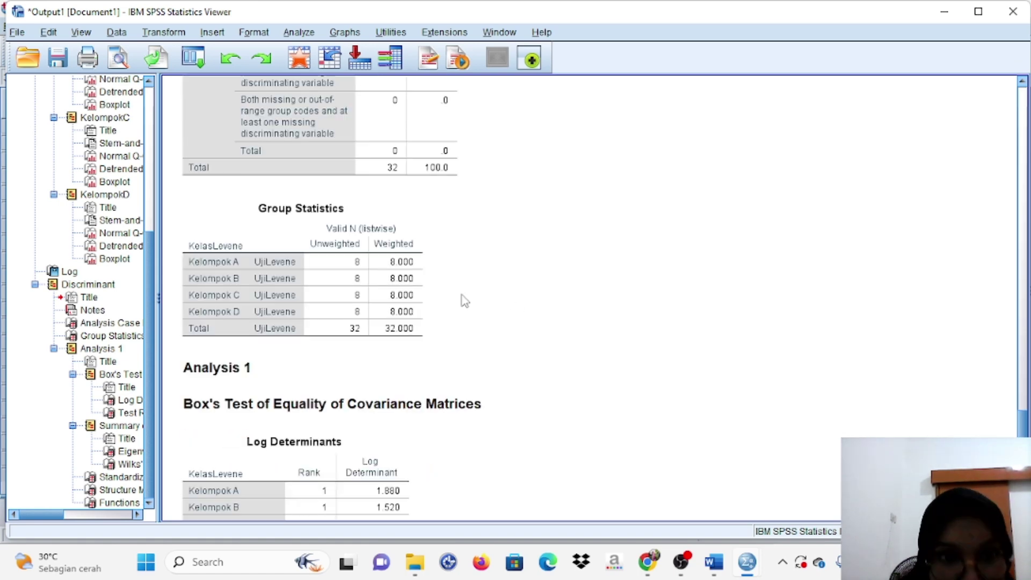
scroll(462, 301, "down", 9)
left_click(294, 300)
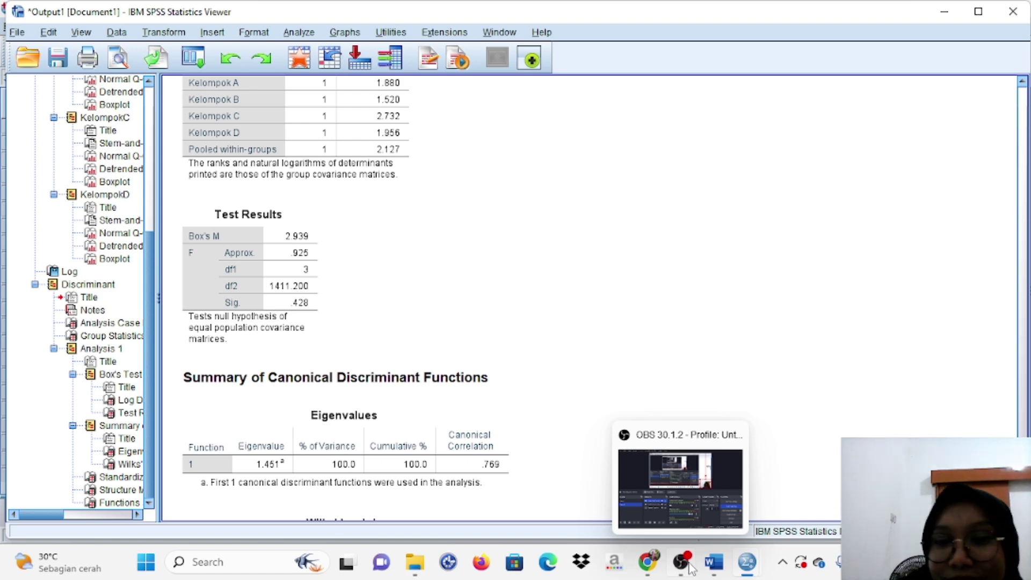
Step: Switch to the Word question sheet and read question 2 about differences among the four groups
left_click(714, 562)
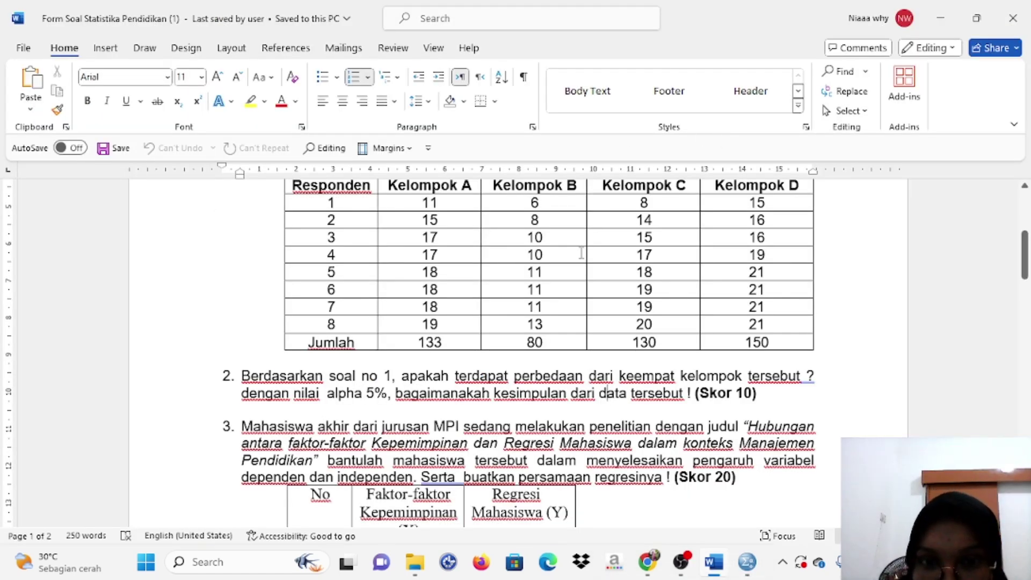
right_click(533, 377)
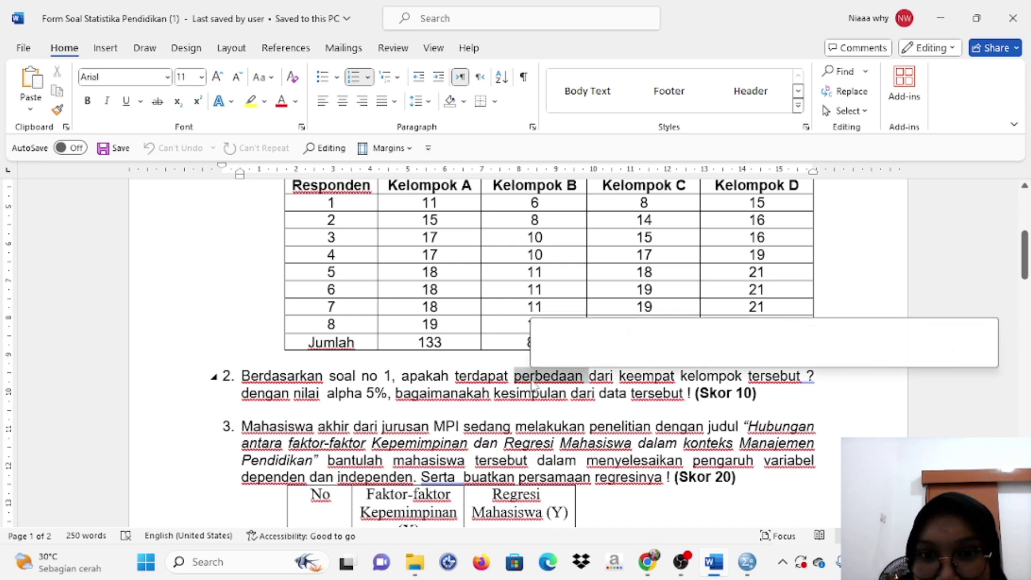
key("Escape")
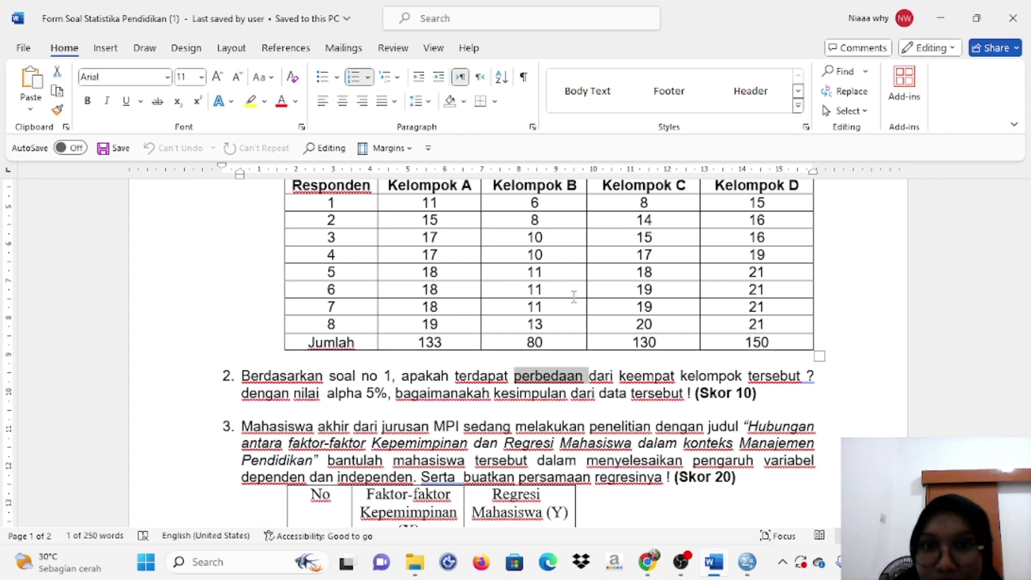
Step: Return to the SPSS data editor and open the legacy nonparametric test for two independent samples
mouse_move(747, 562)
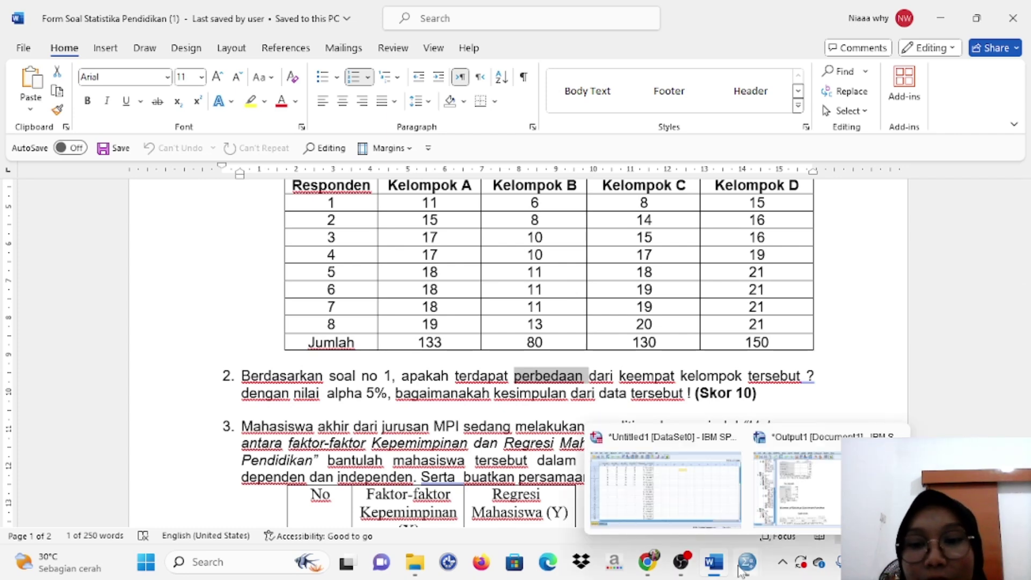
left_click(673, 503)
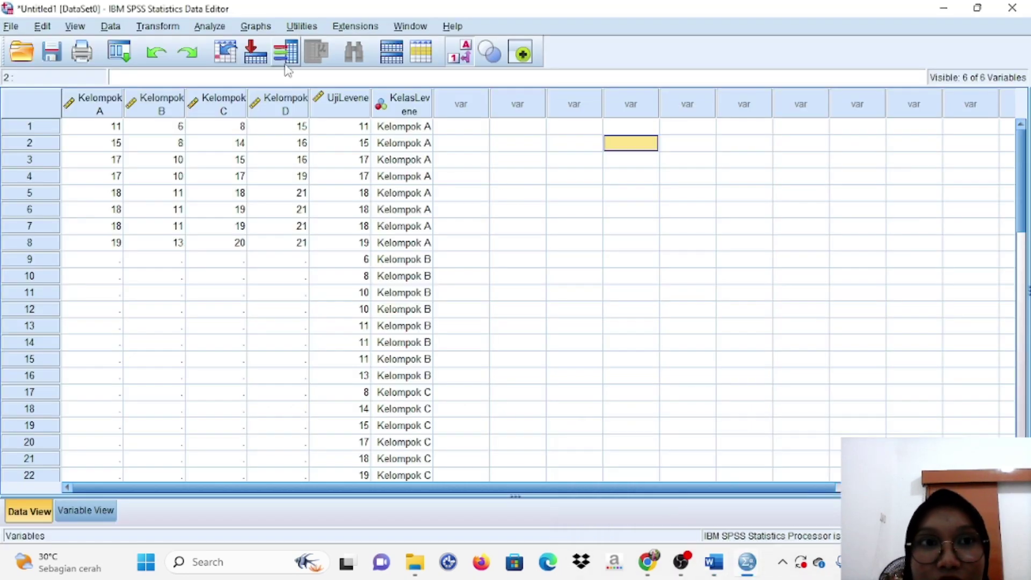
left_click(209, 26)
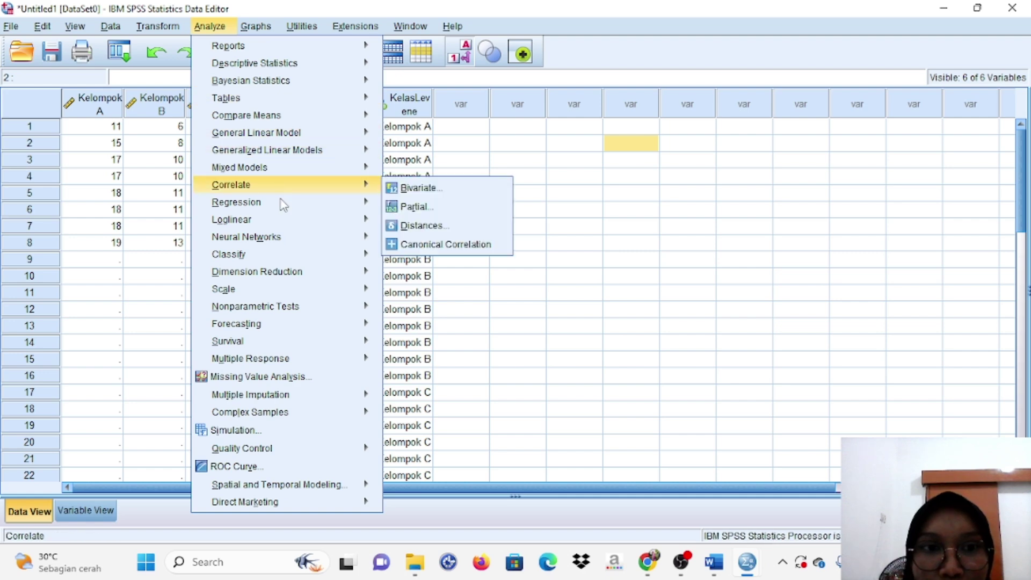
mouse_move(306, 307)
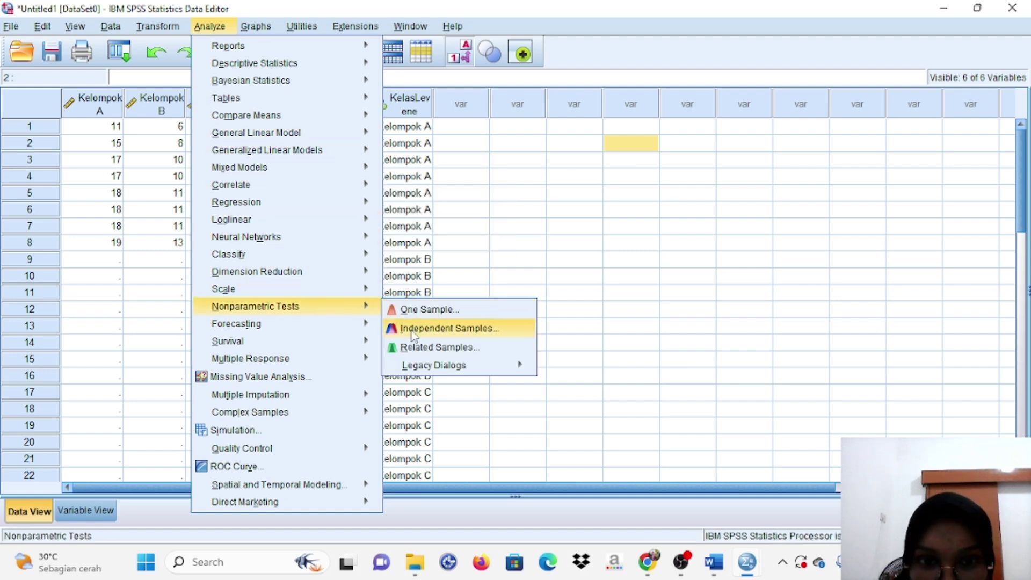
mouse_move(423, 370)
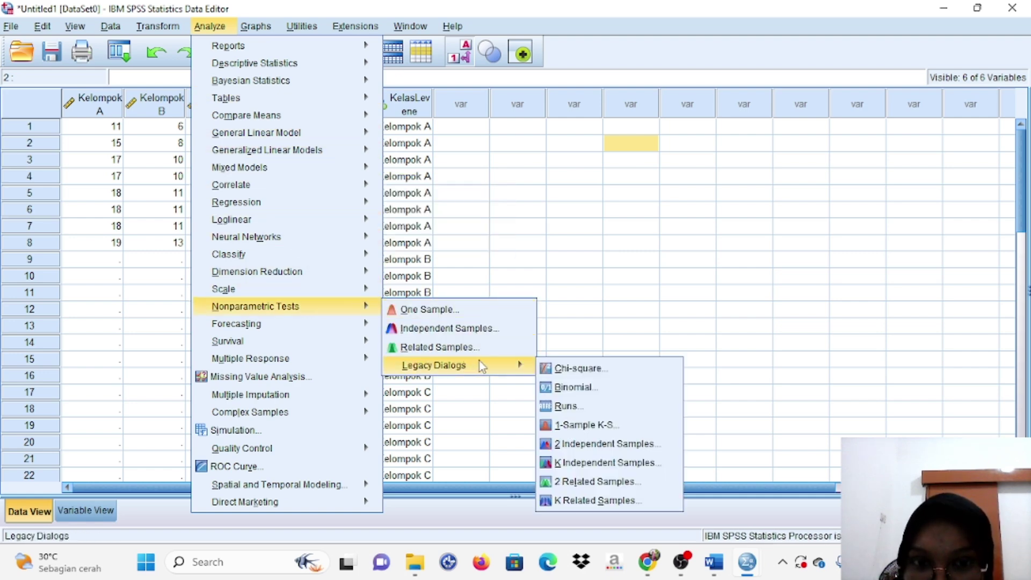
left_click(574, 447)
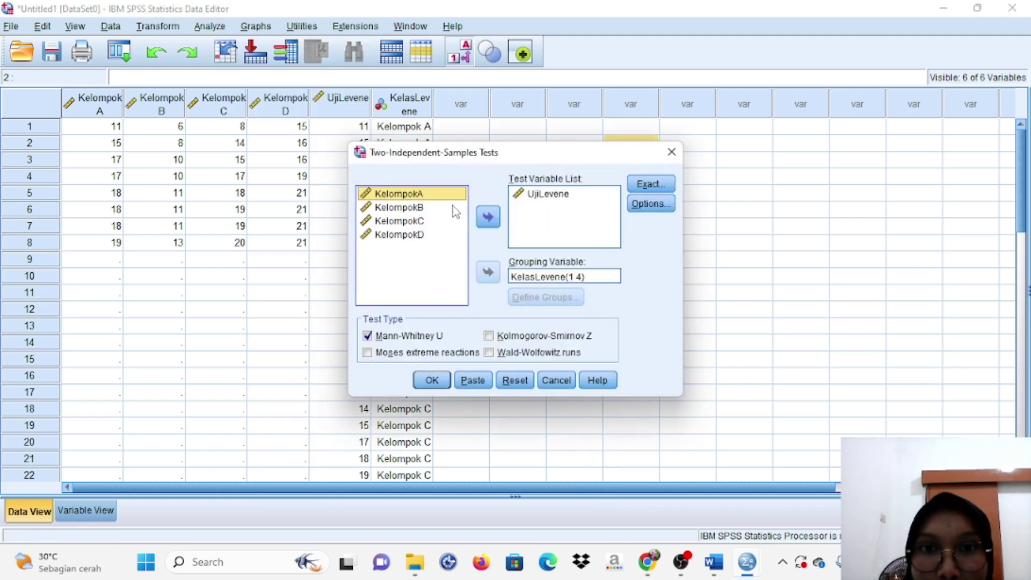
Step: Clear both variable assignments in the two-independent-samples test, and reassign UjiLevene as test variable and KelasLevene as grouping variable
left_click(527, 196)
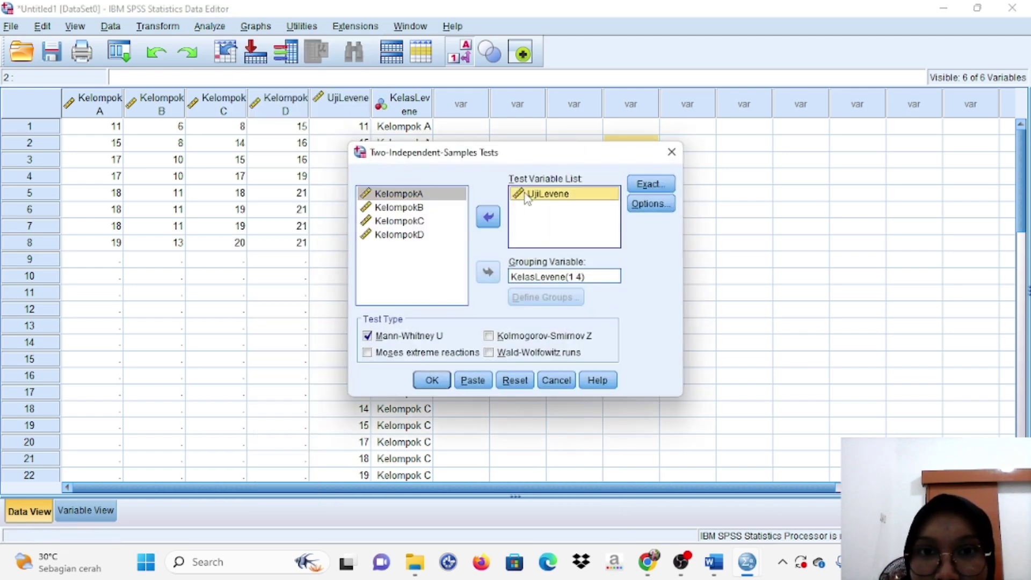
left_click(487, 217)
left_click(532, 276)
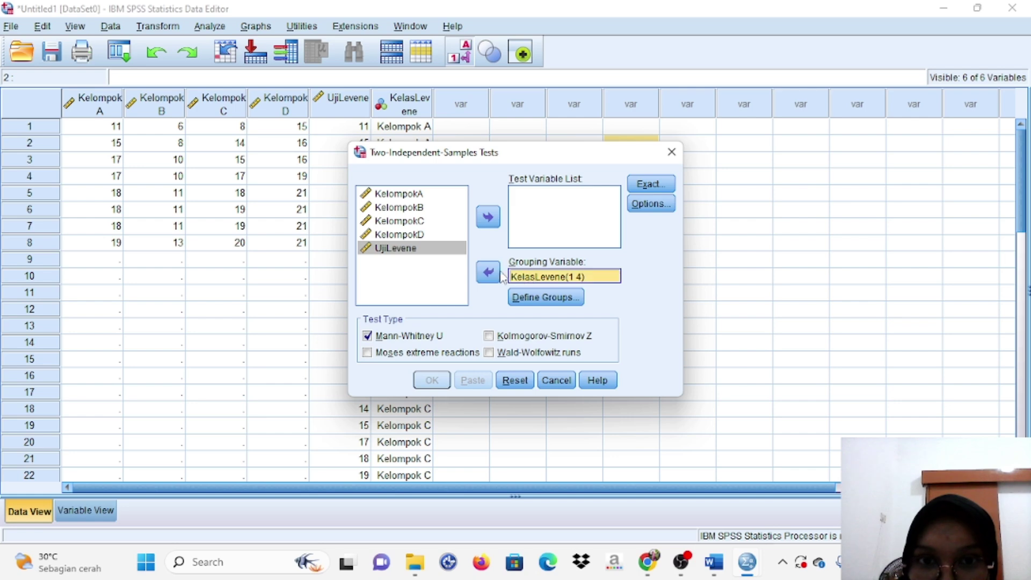
left_click(488, 273)
left_click(419, 248)
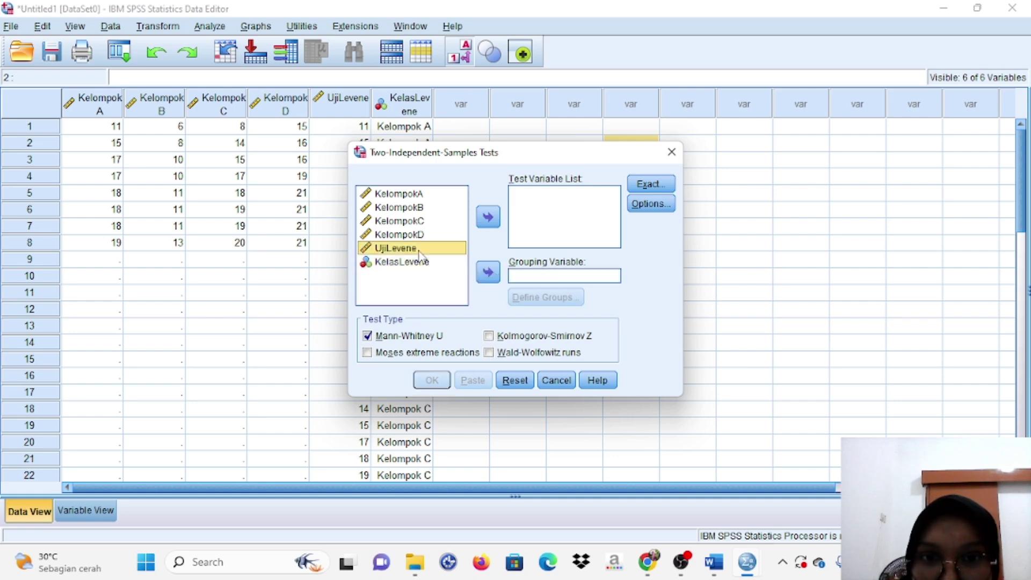
left_click(488, 217)
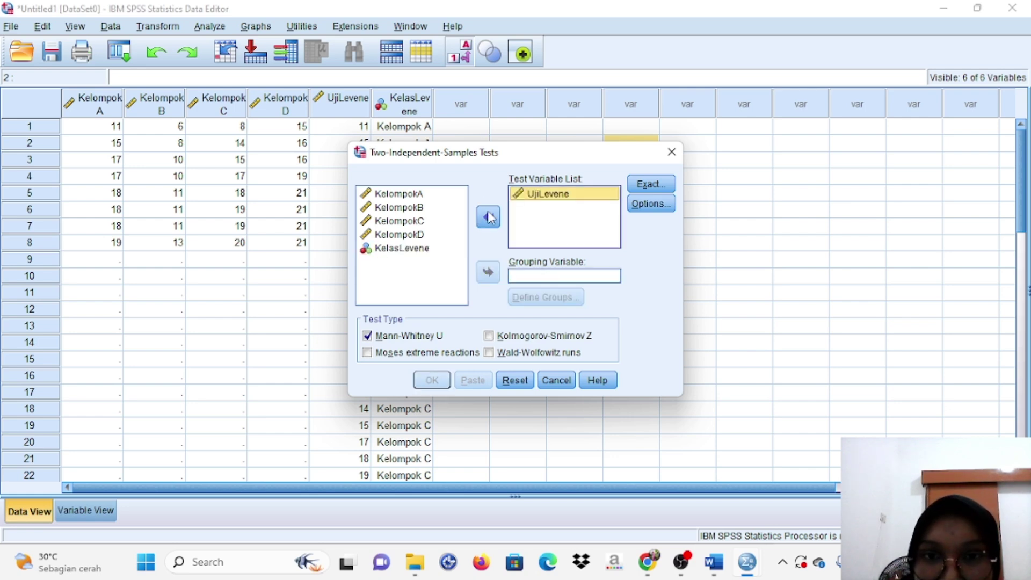
left_click(428, 249)
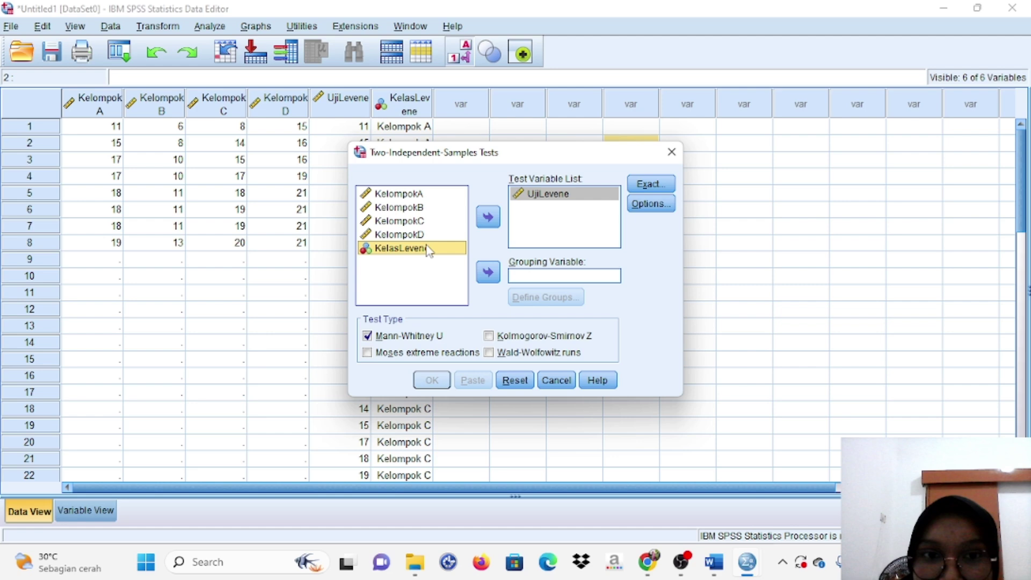
left_click(488, 272)
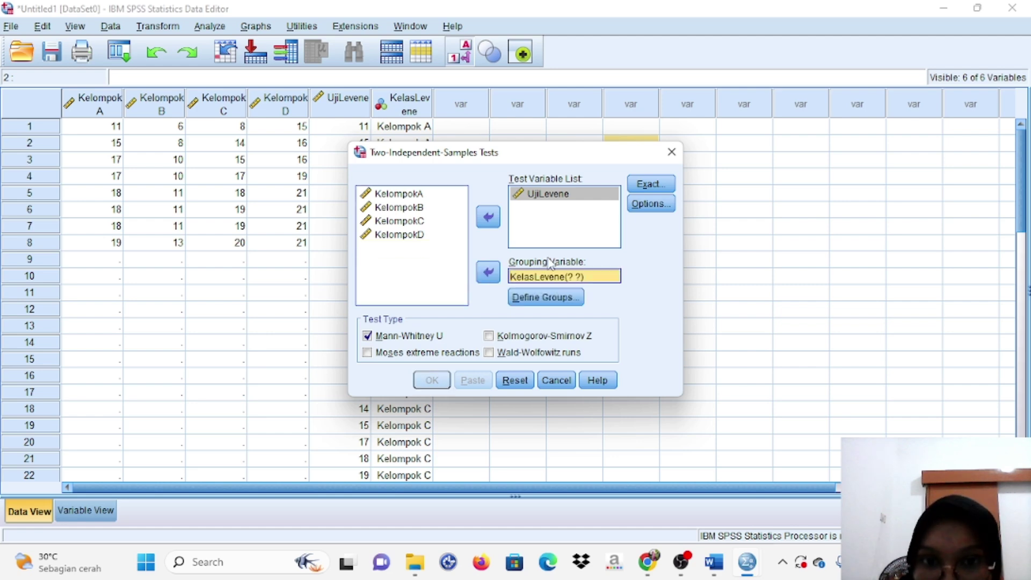
Step: Define the compared groups as 1 and 4, and run the Mann-Whitney U test
left_click(556, 297)
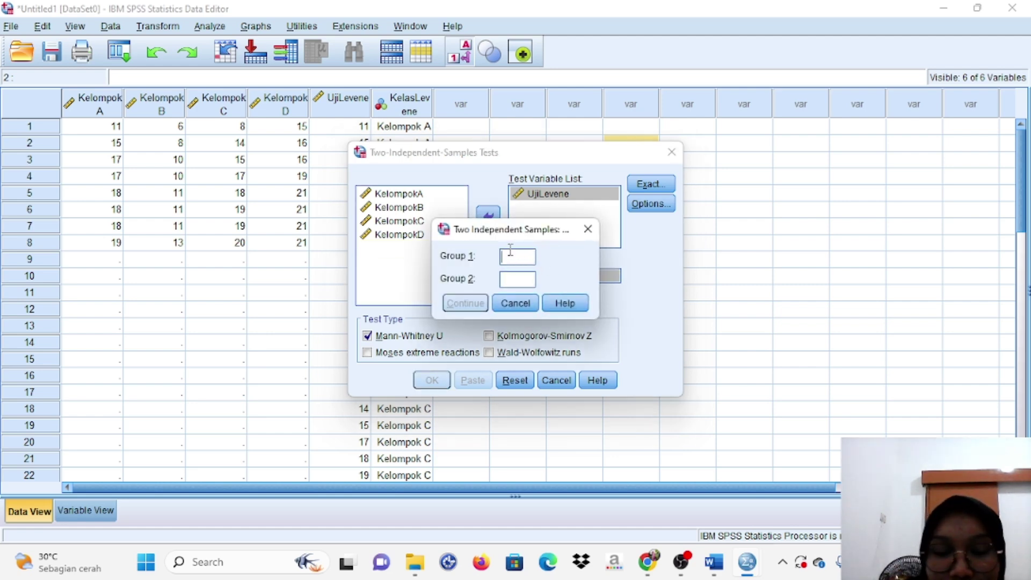
type("1")
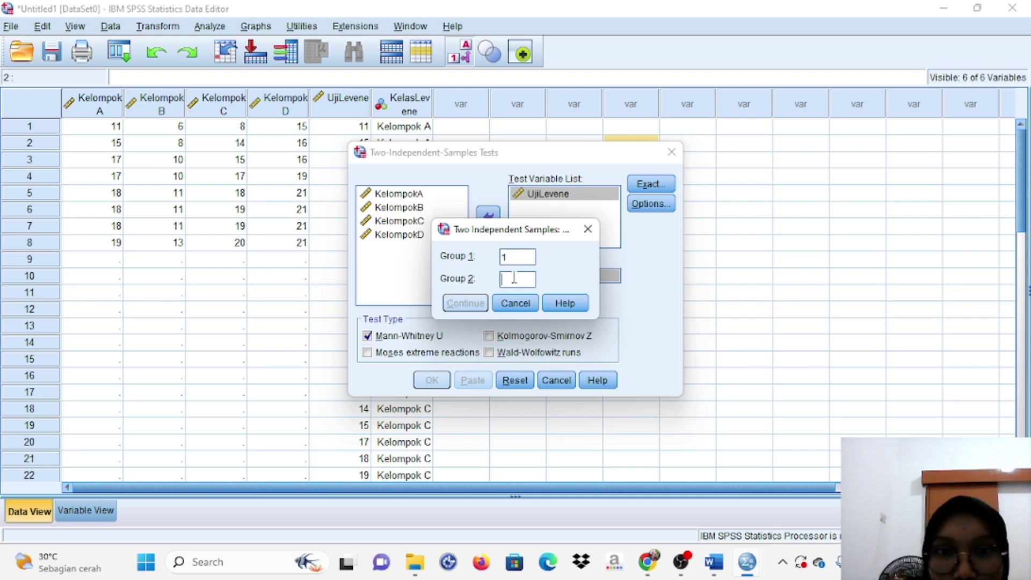
left_click(514, 278)
type("4")
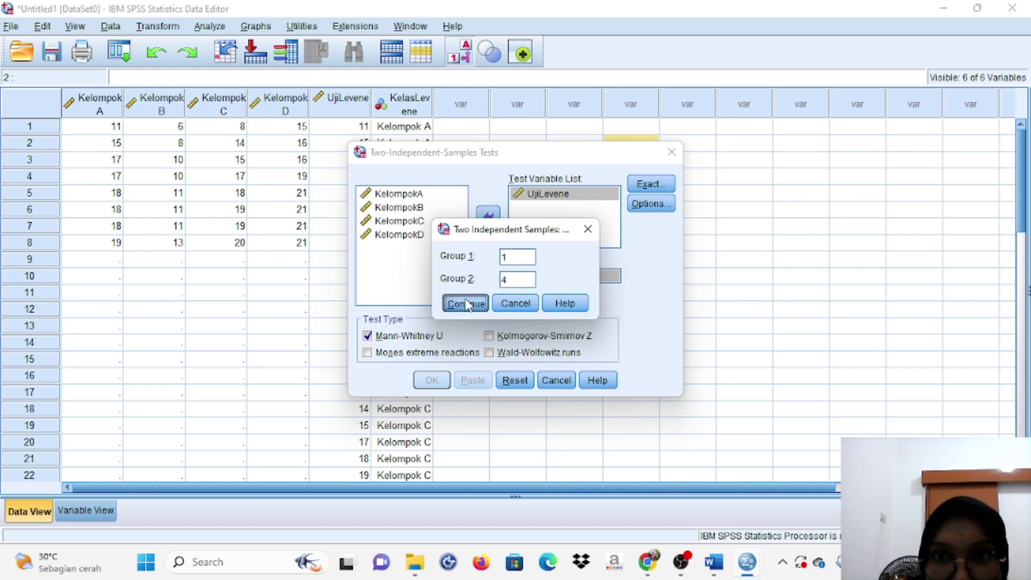
left_click(467, 304)
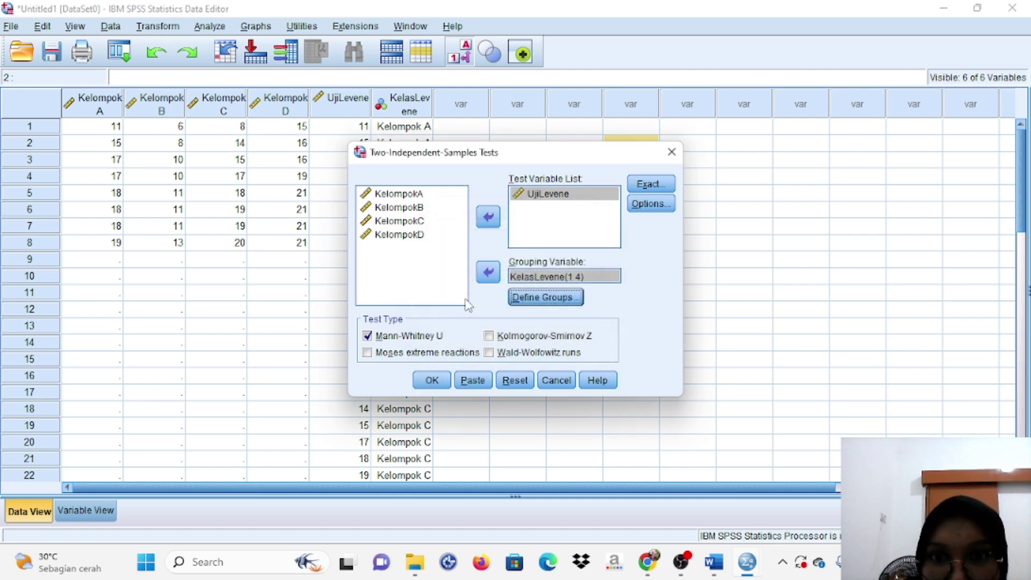
left_click(433, 381)
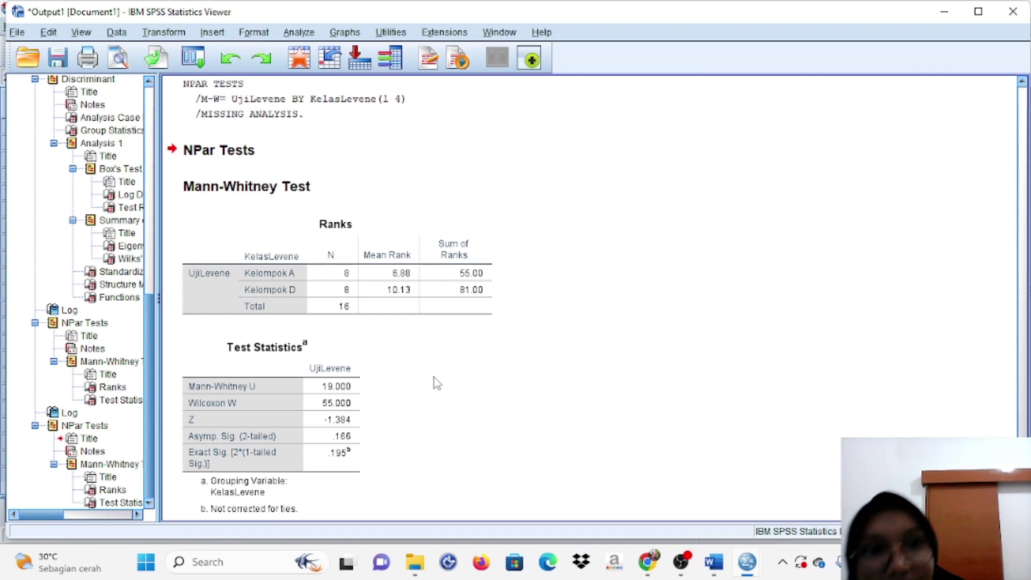
scroll(418, 378, "down", 1)
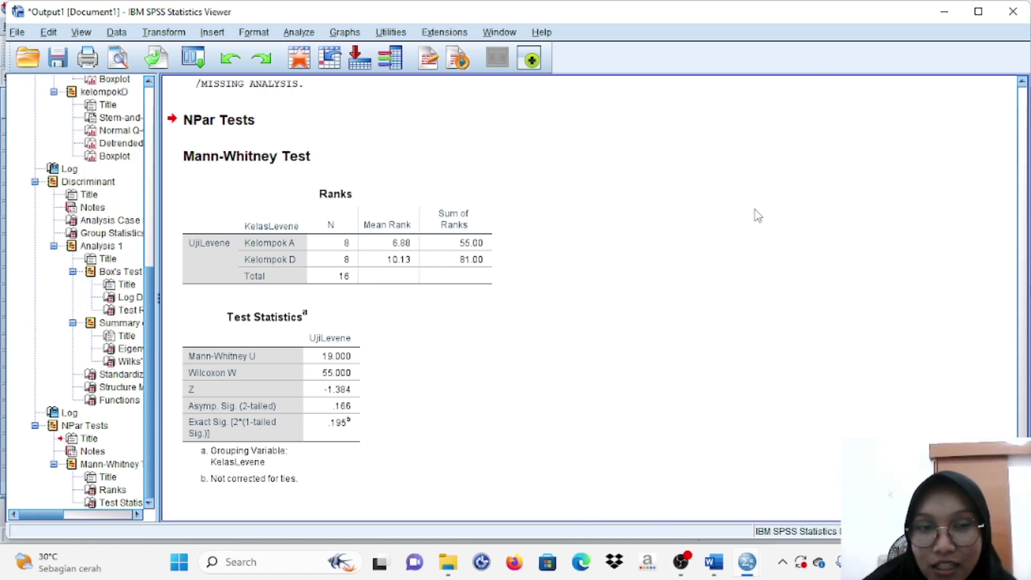
Step: Switch to the Word question sheet and read question 3 about leadership factors, student regression and the regression equation
left_click(713, 562)
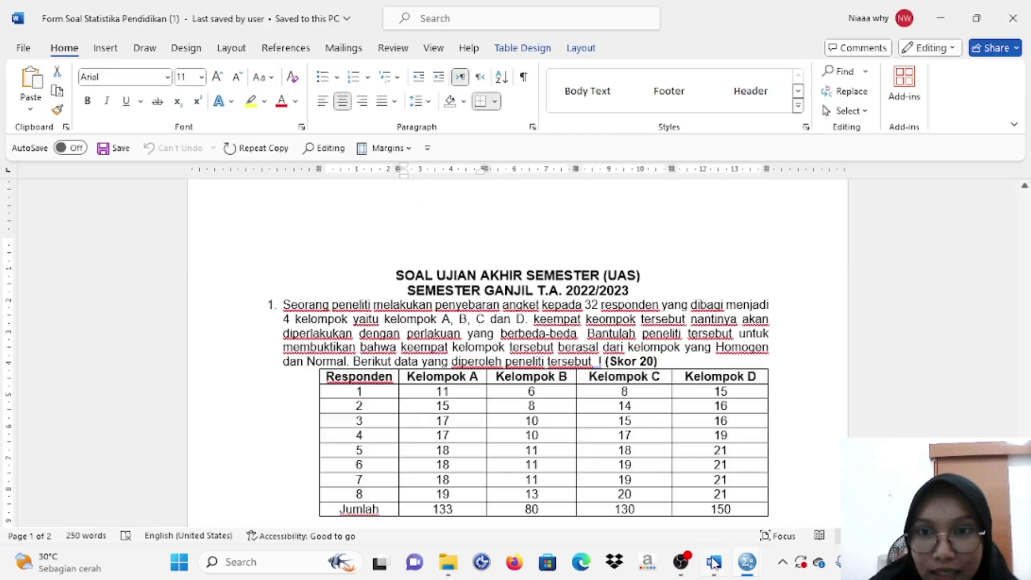
scroll(655, 364, "down", 7)
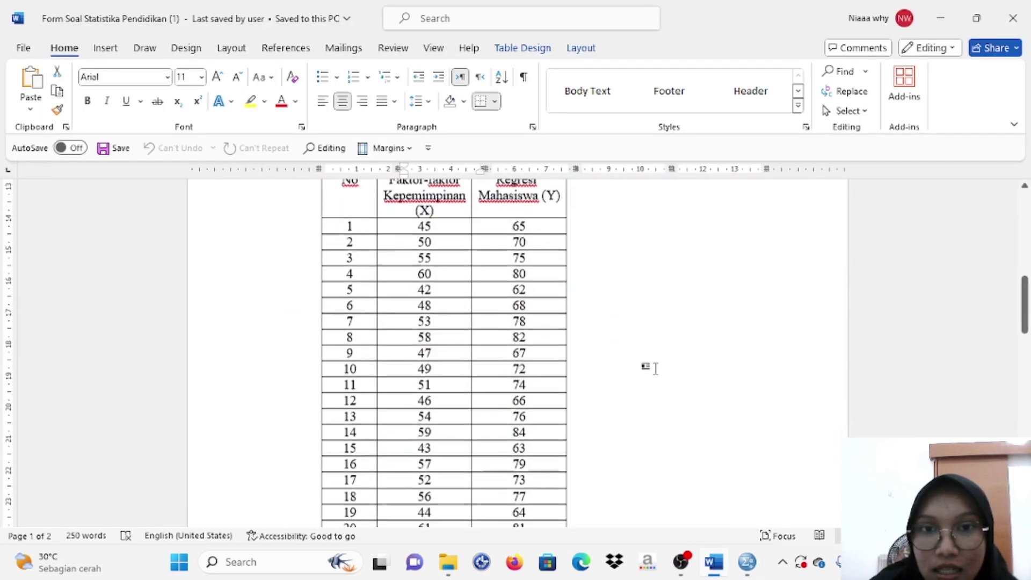
scroll(656, 369, "up", 2)
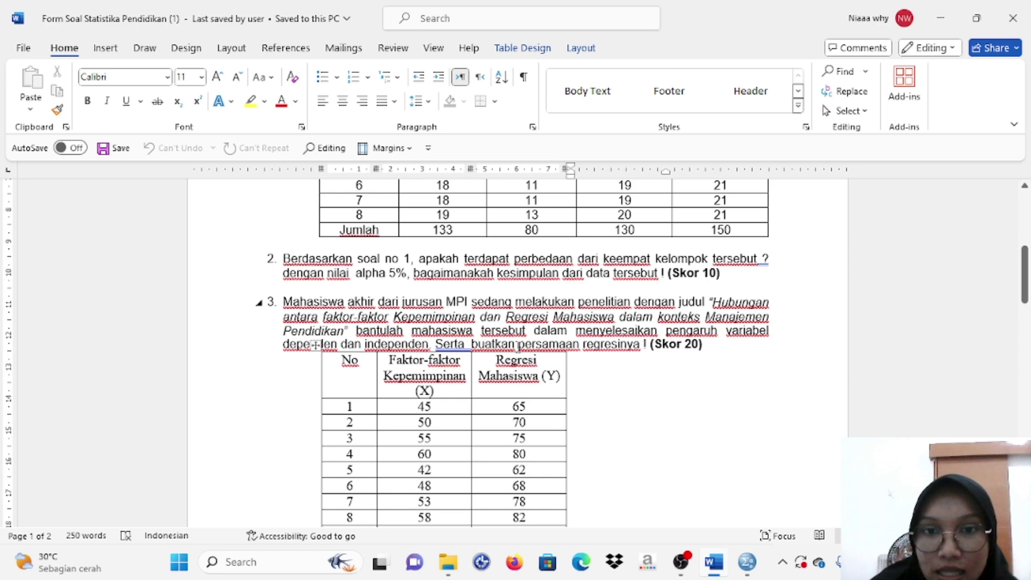
left_click_drag(518, 344, 637, 352)
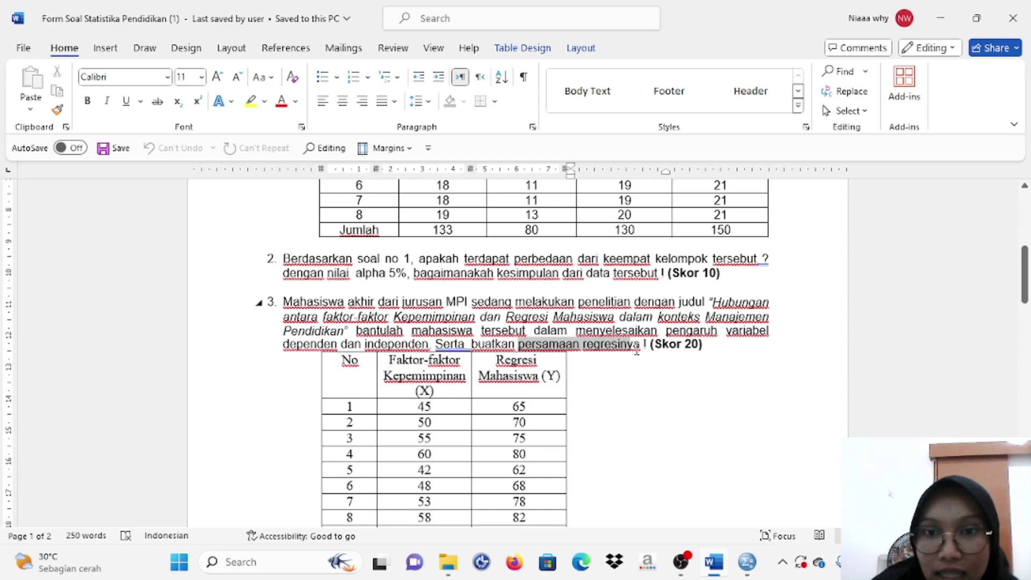
left_click(629, 403)
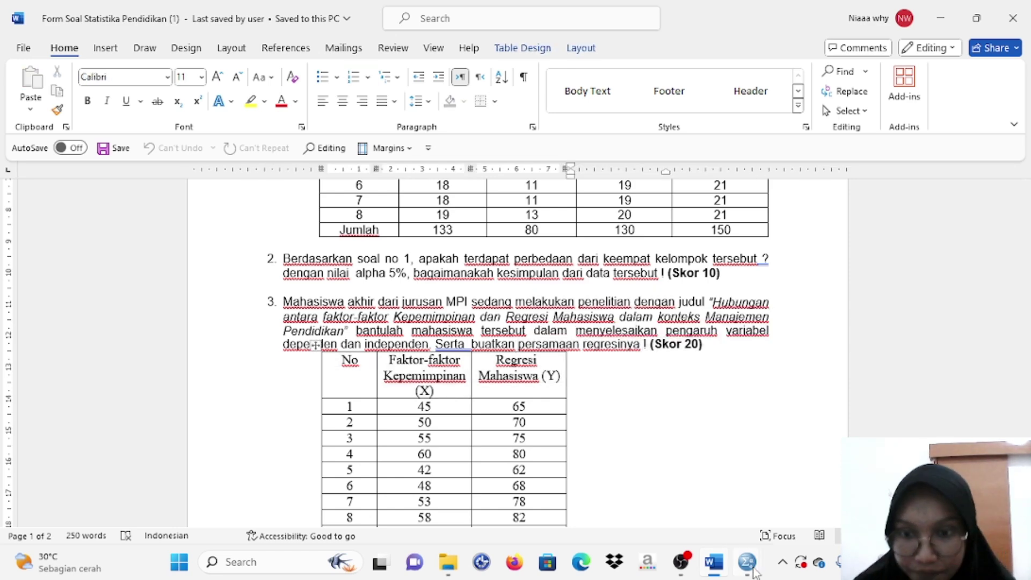
Step: Return to the untitled SPSS dataset and add two new variables named X and Y below KelasLevene
mouse_move(752, 570)
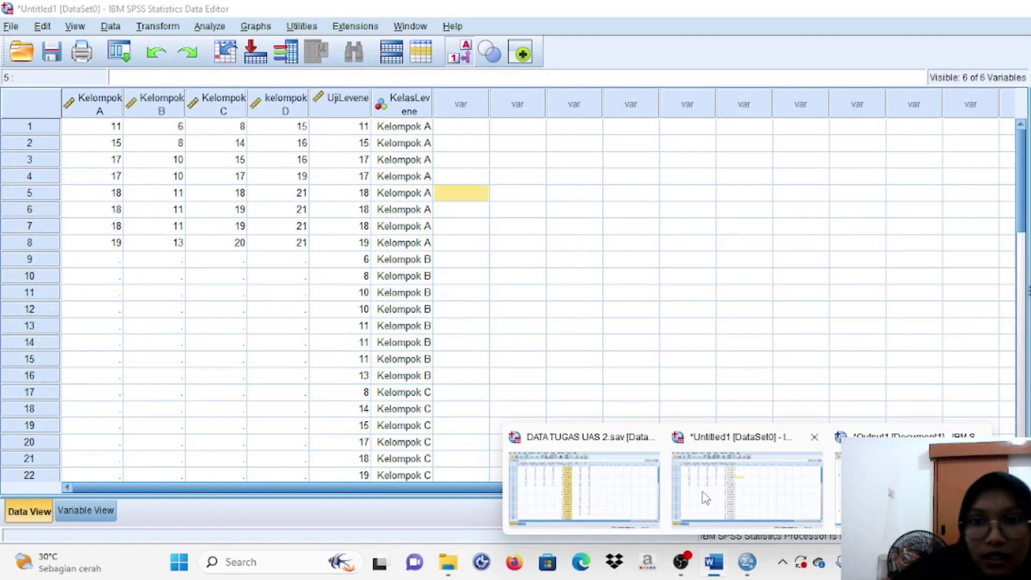
left_click(705, 497)
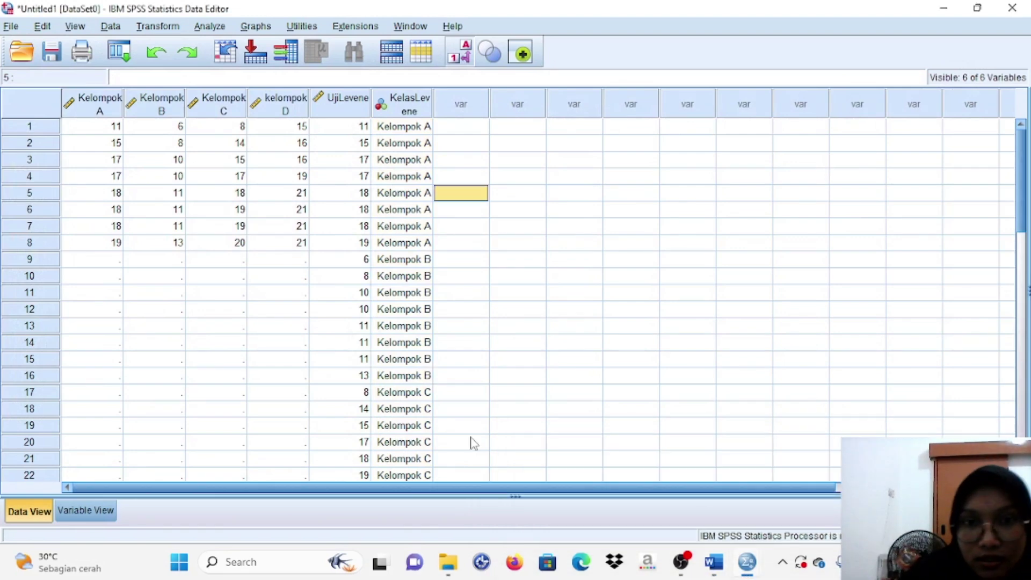
left_click(92, 513)
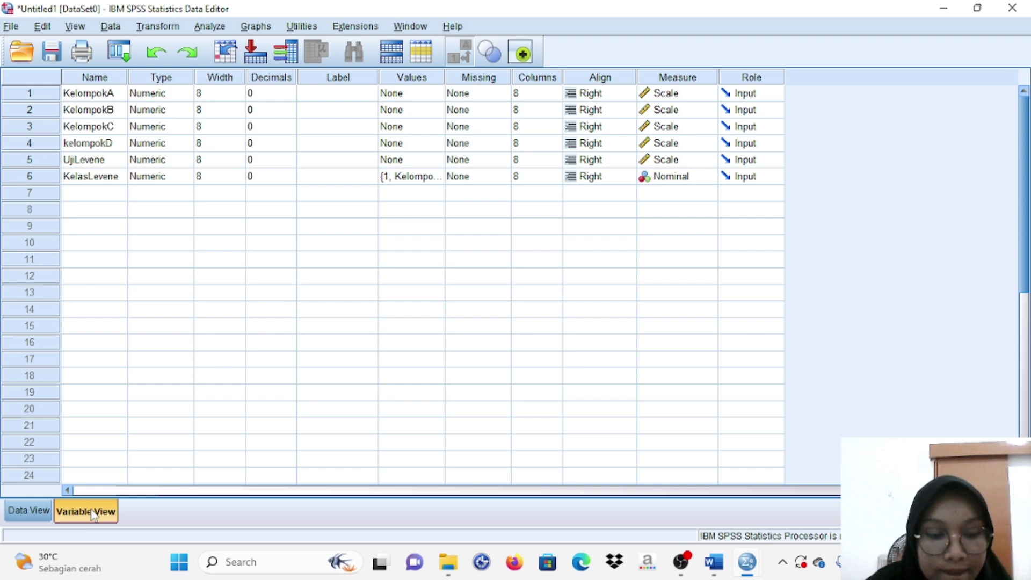
left_click(118, 196)
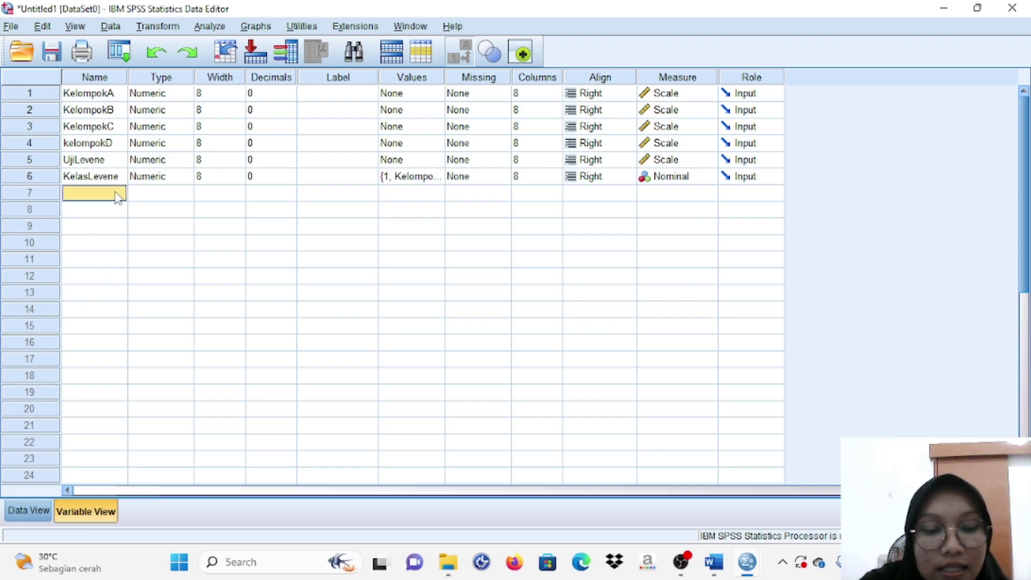
type("X")
key("Return")
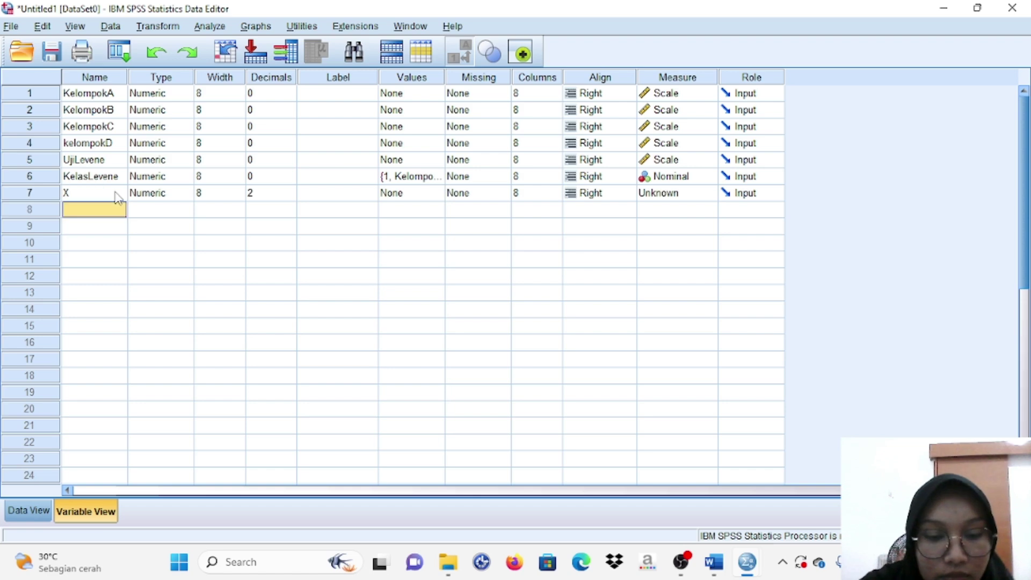
type("Y")
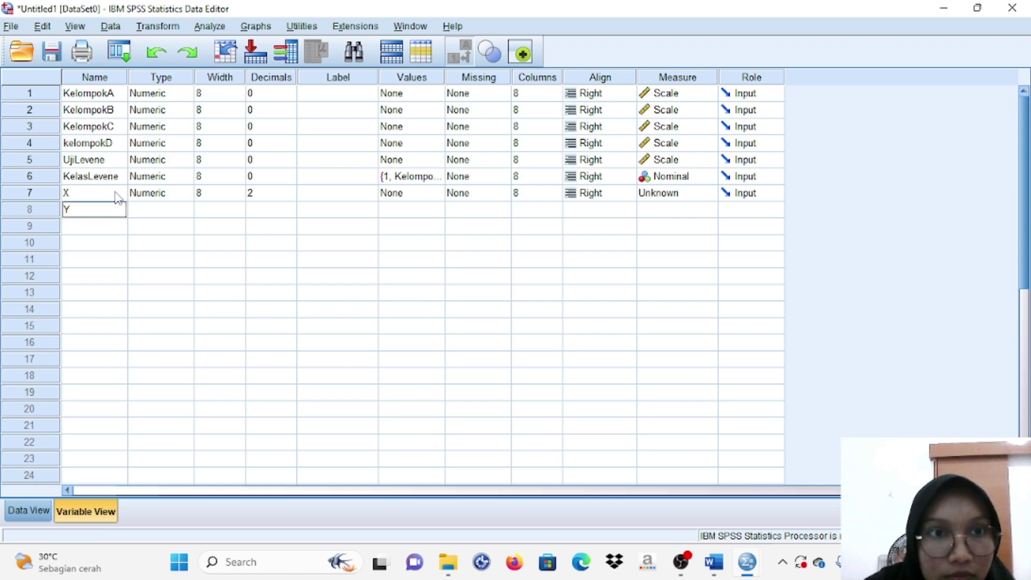
Step: Set the X and Y variables to 0 decimals and the Scale measurement level
left_click(282, 194)
left_click(293, 197)
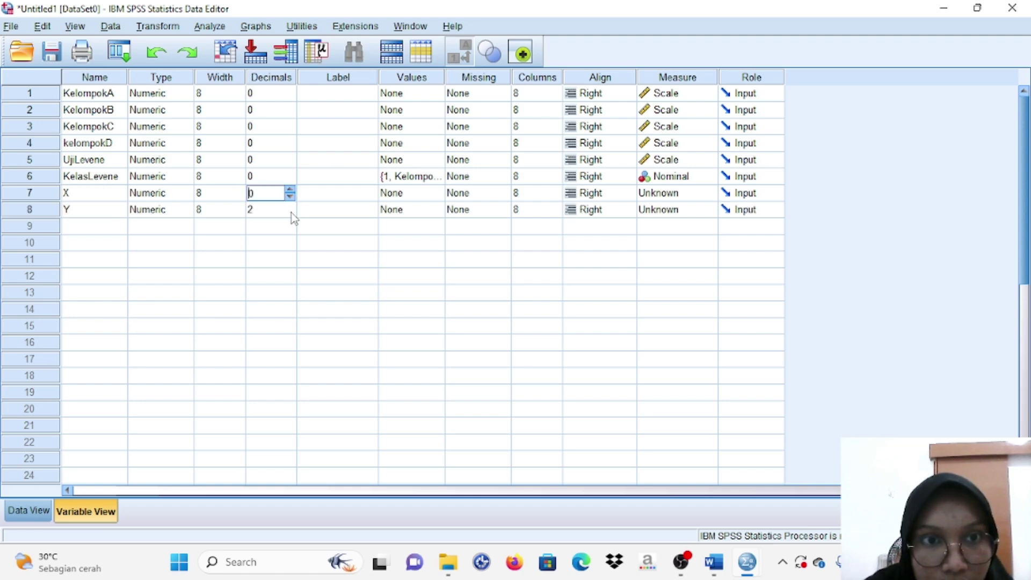
left_click(292, 214)
left_click(291, 213)
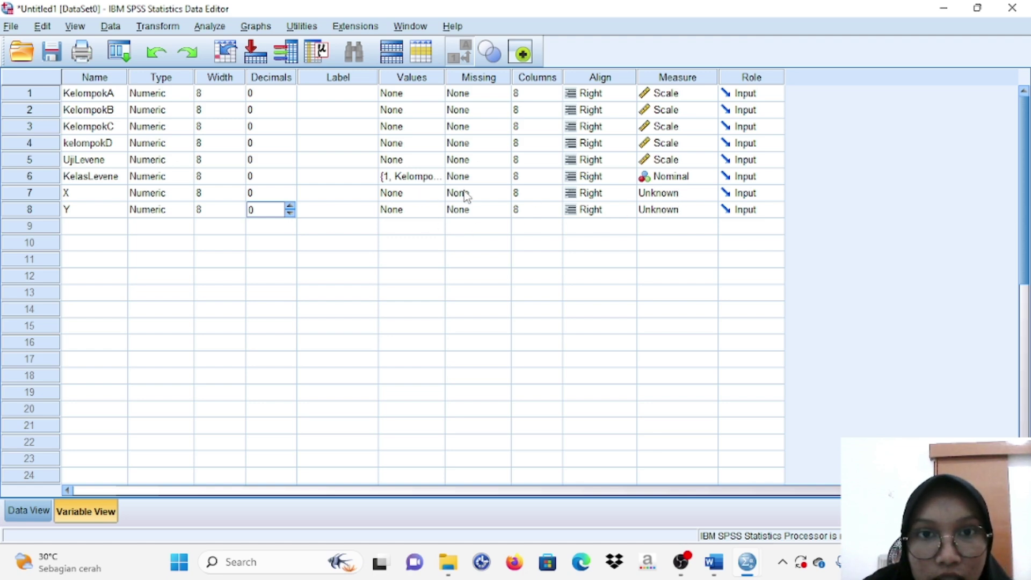
left_click(657, 195)
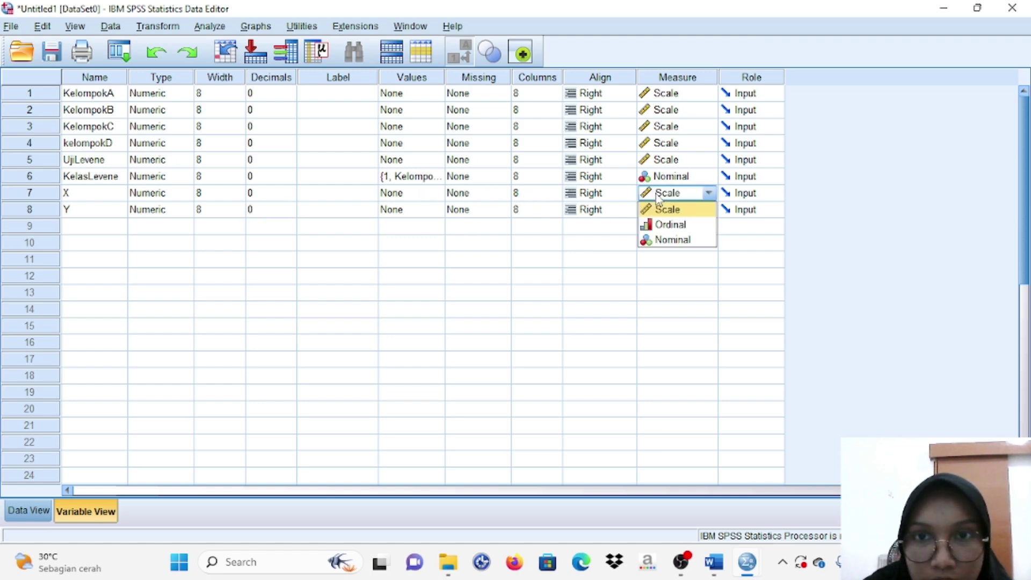
left_click(664, 212)
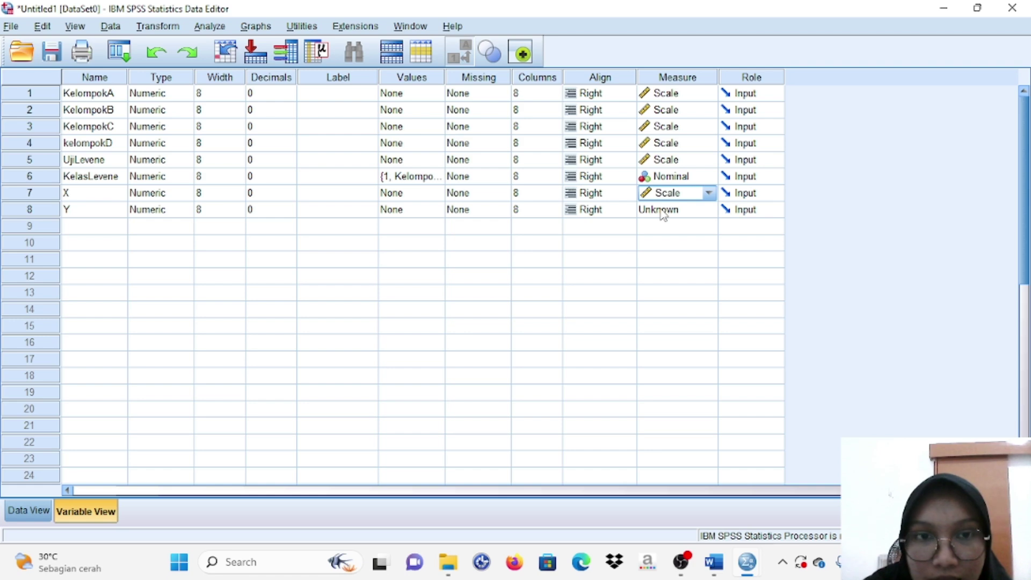
left_click(664, 212)
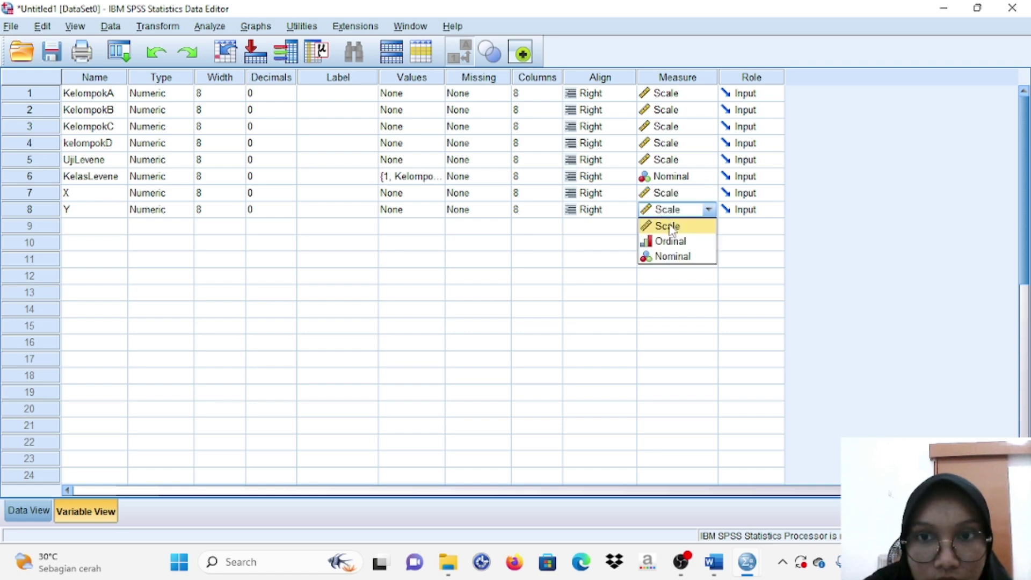
left_click(669, 227)
Step: Label variable X as Faktor Kepemimpinan and variable Y as Regresi Mahasiswa
left_click(346, 195)
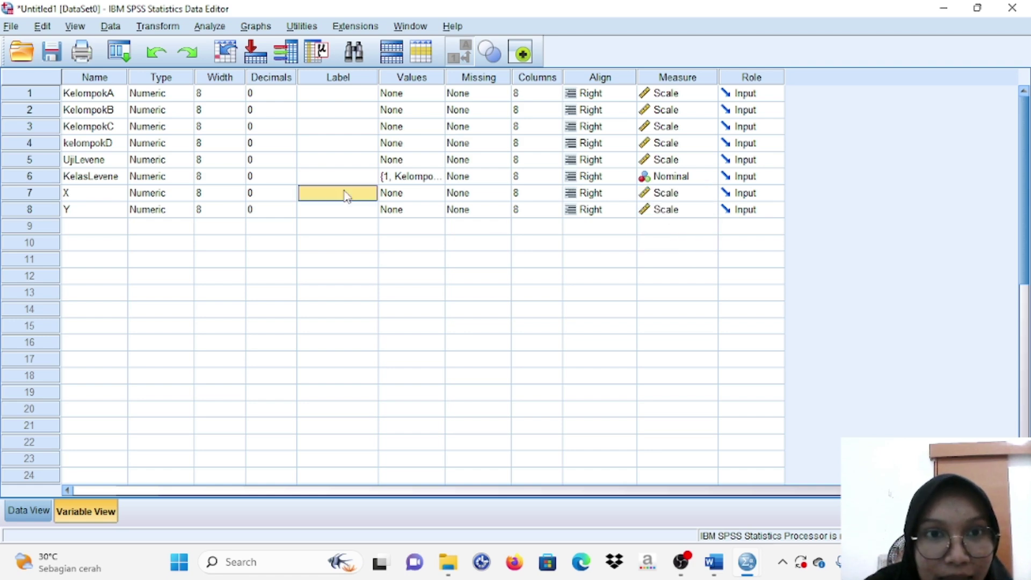
type("Fak")
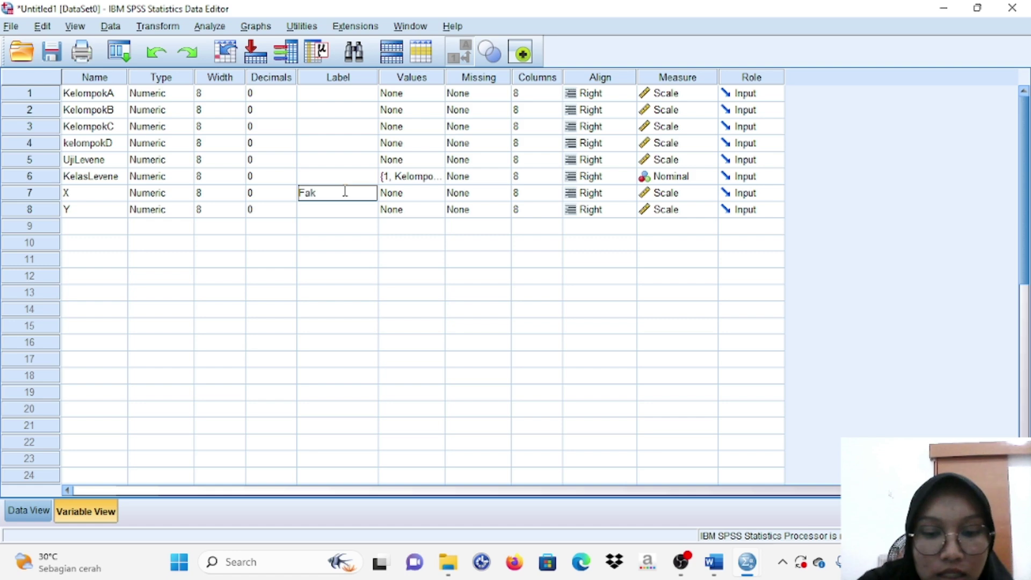
type("tor K")
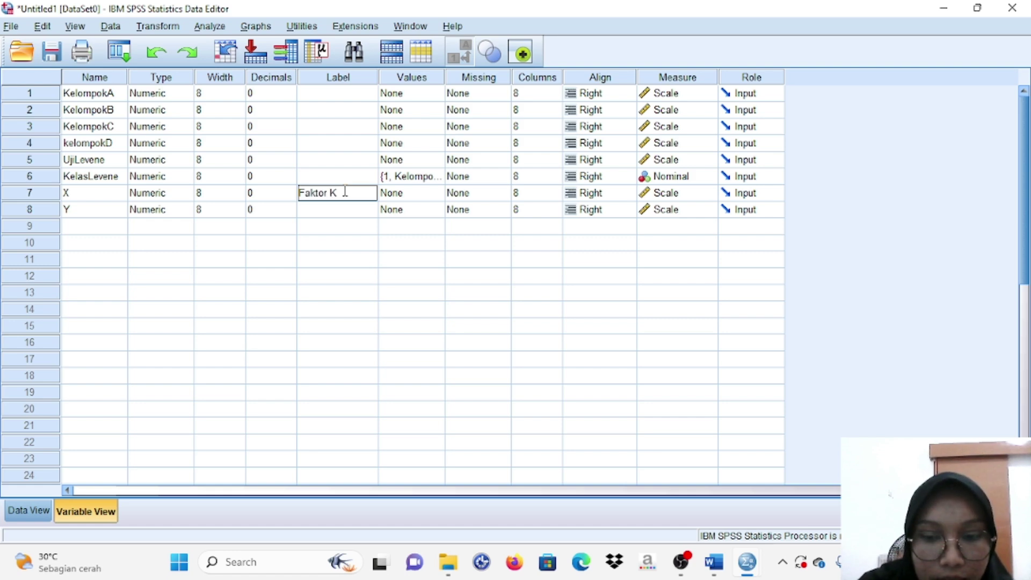
type("epemimpinan")
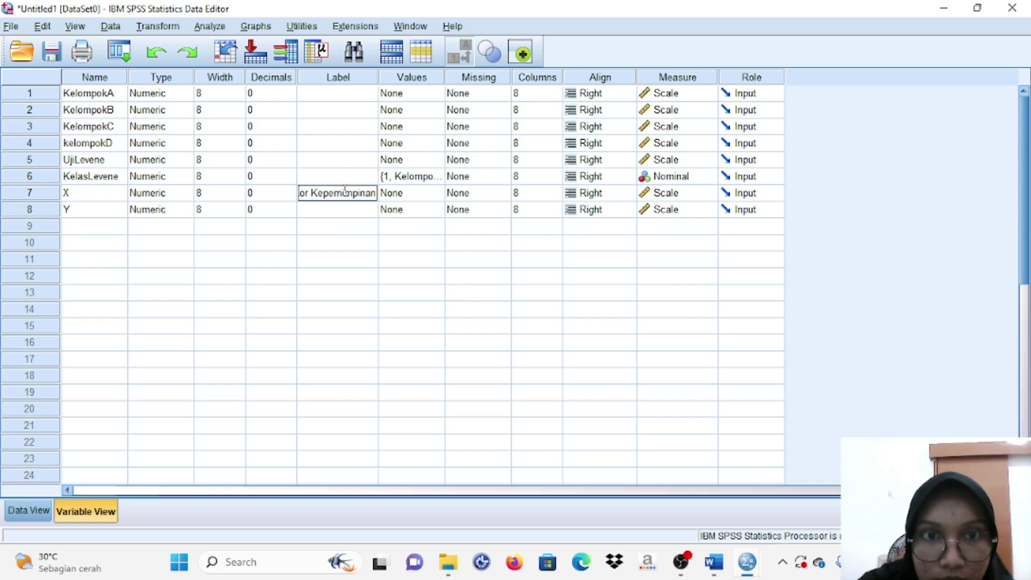
left_click(346, 210)
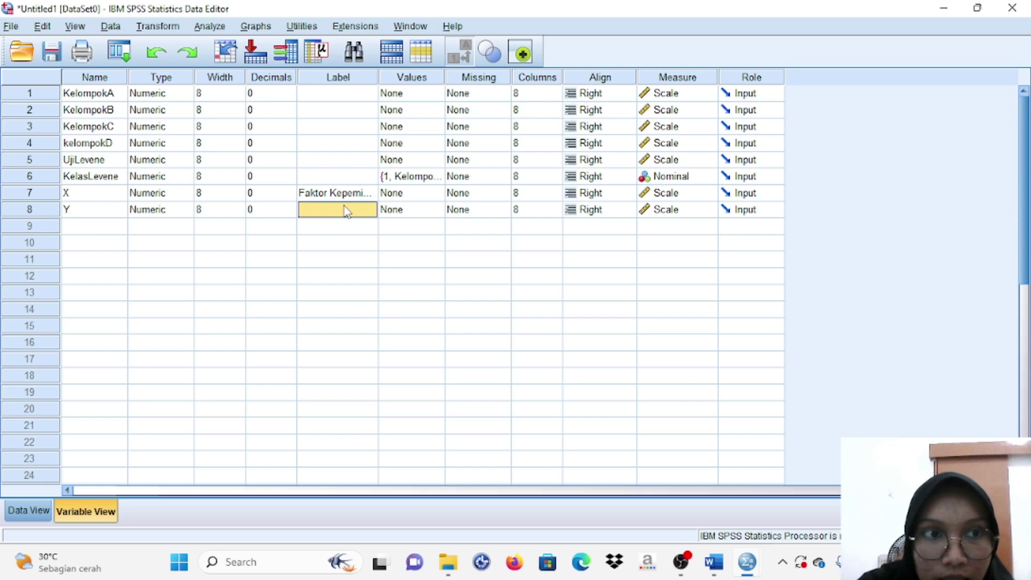
type("Regr")
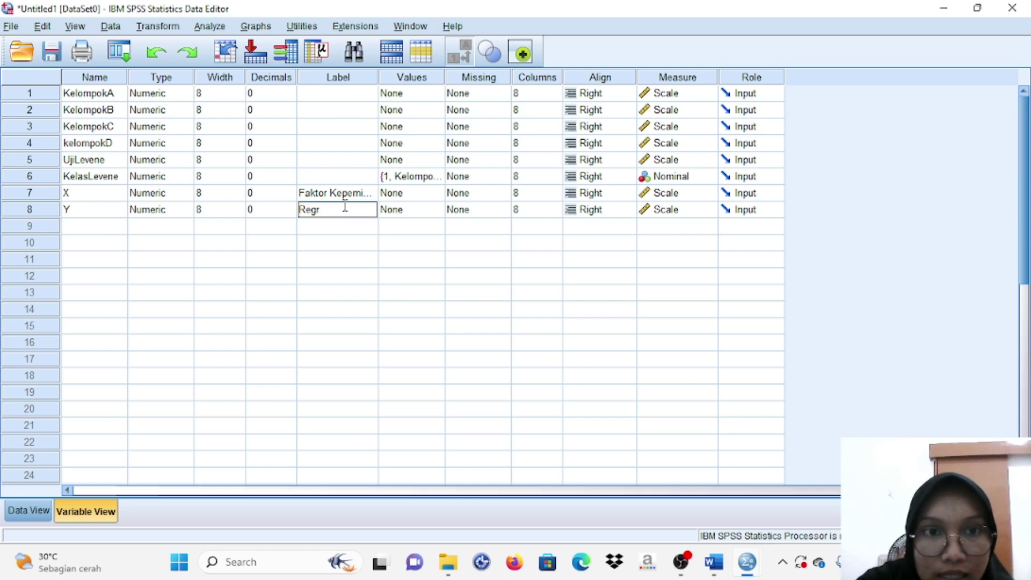
type("esi Mahasiswa")
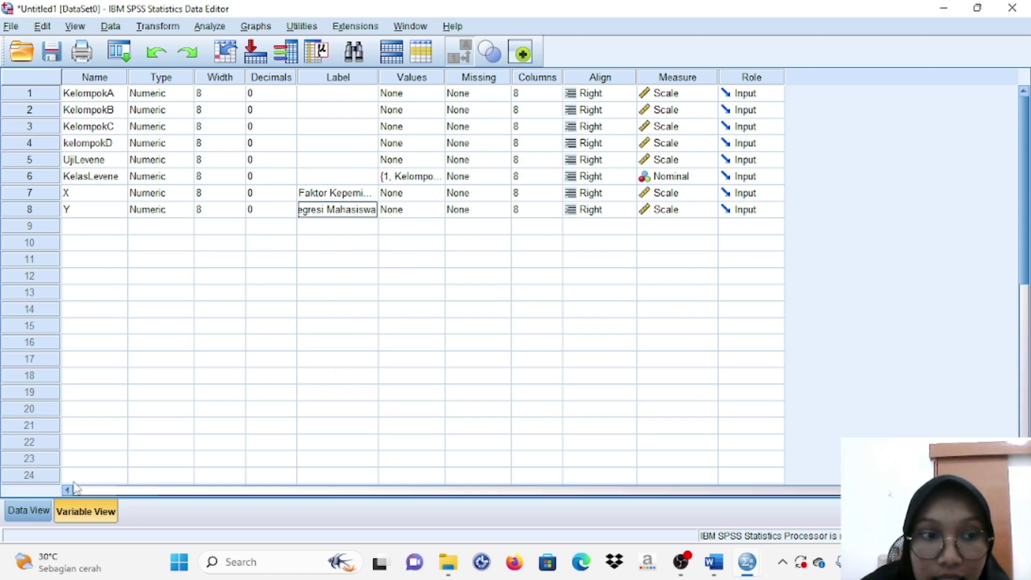
Step: Show the dataset's data grid, and in the Word question sheet copy the 20 rows of X and Y values from question 3's table
left_click(48, 511)
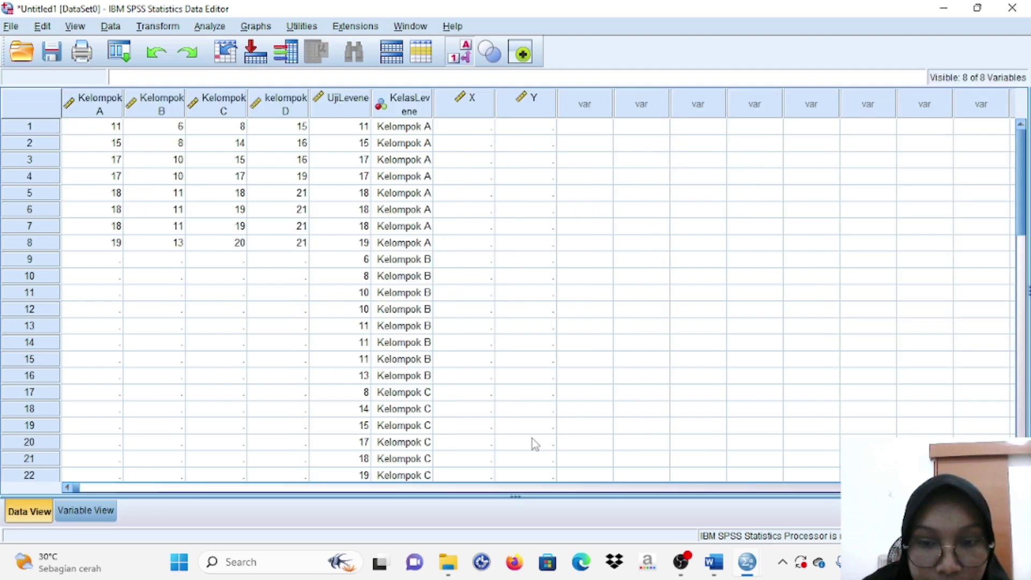
mouse_move(714, 562)
left_click(722, 507)
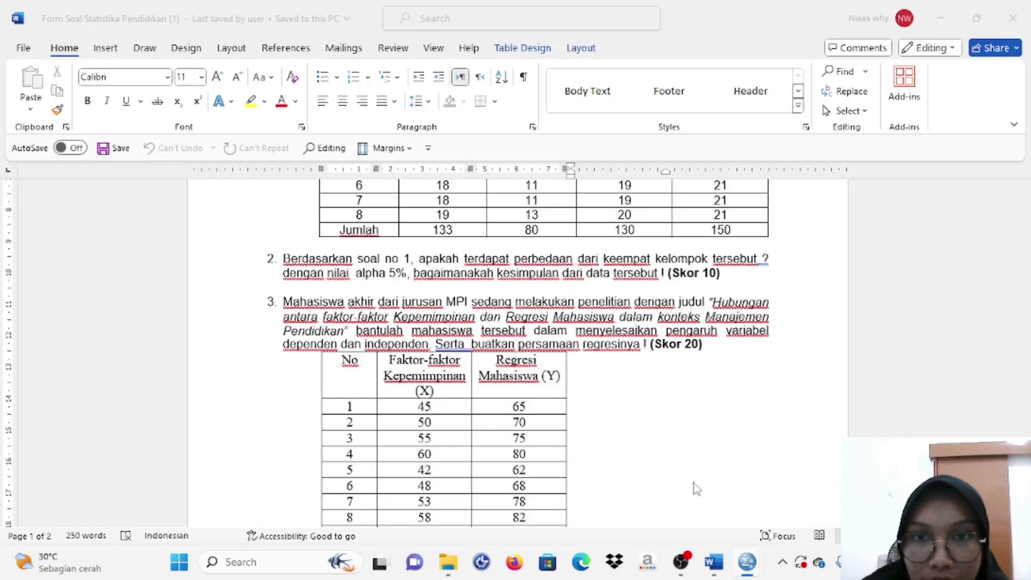
scroll(587, 389, "down", 8)
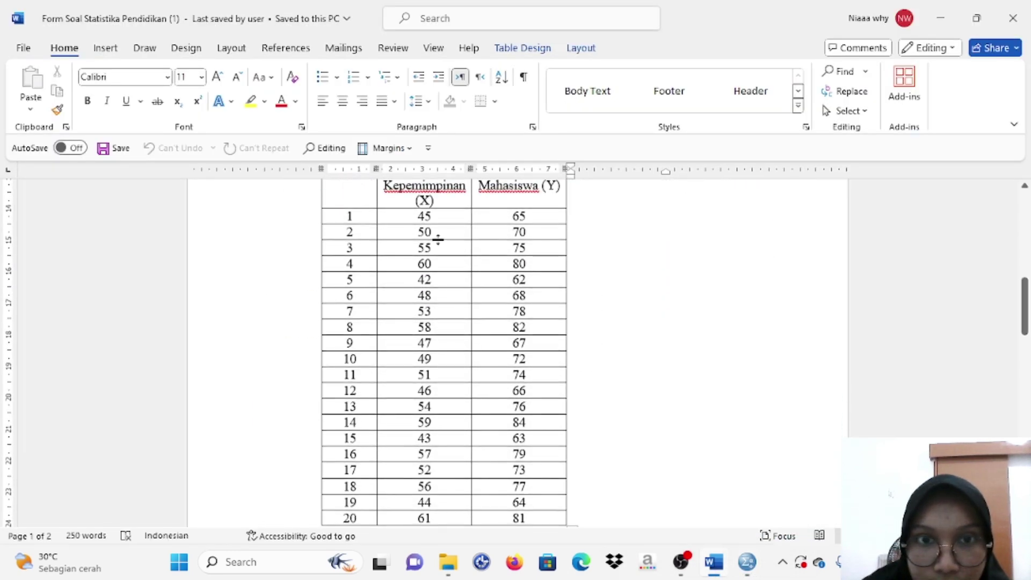
left_click_drag(411, 217, 528, 518)
key("ctrl+c")
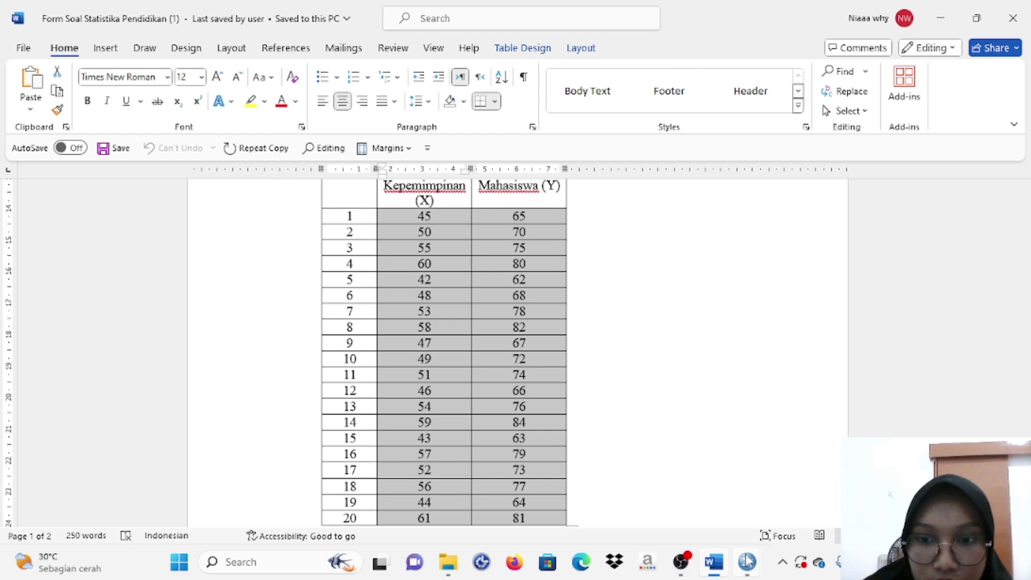
Step: Return to the untitled SPSS dataset and select the first-row cell of variable X
mouse_move(747, 562)
left_click(749, 491)
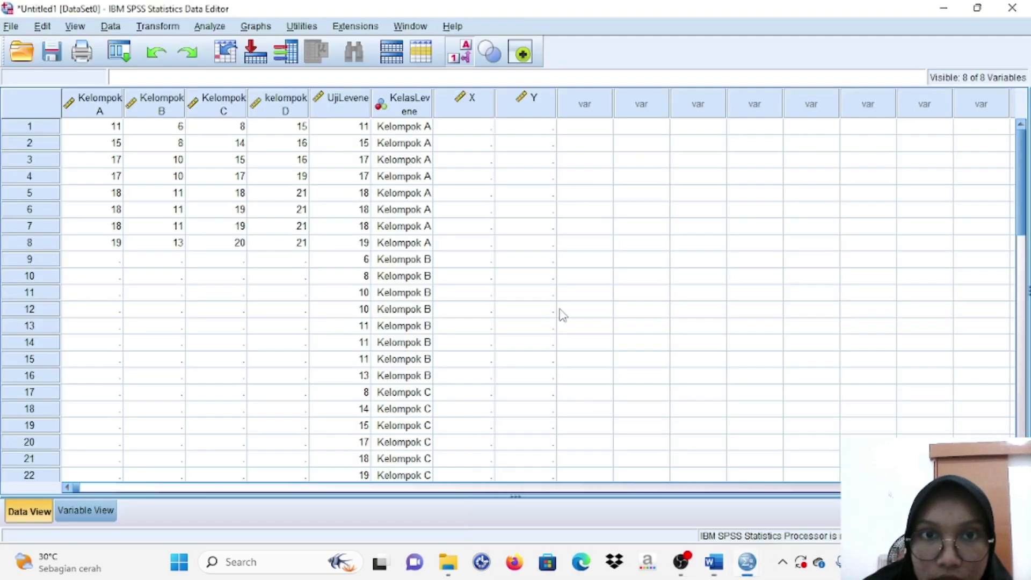
left_click(471, 125)
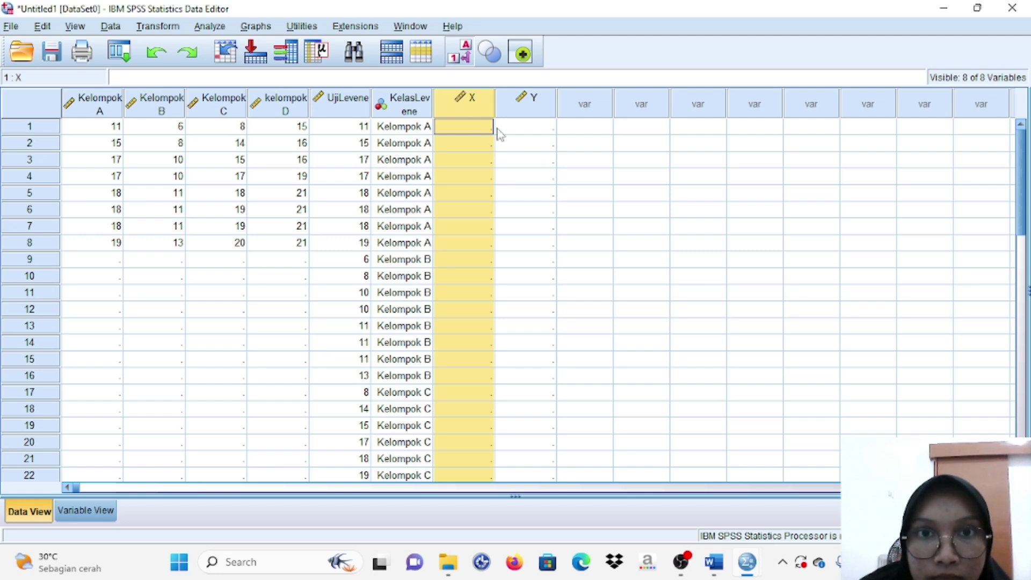
left_click(509, 136)
left_click(472, 130)
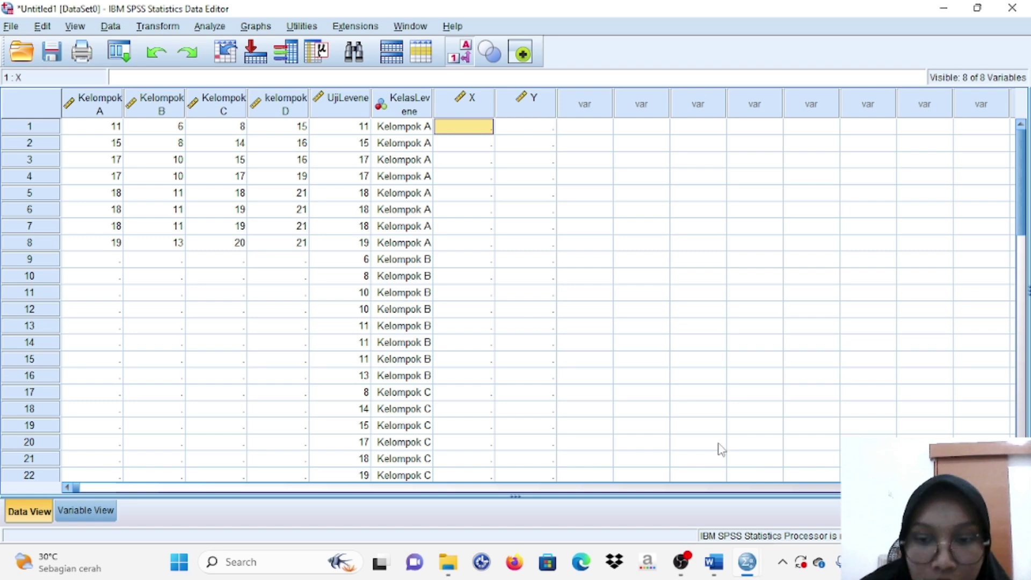
Step: Switch back to Word and copy the selected X and Y table values again
left_click(714, 561)
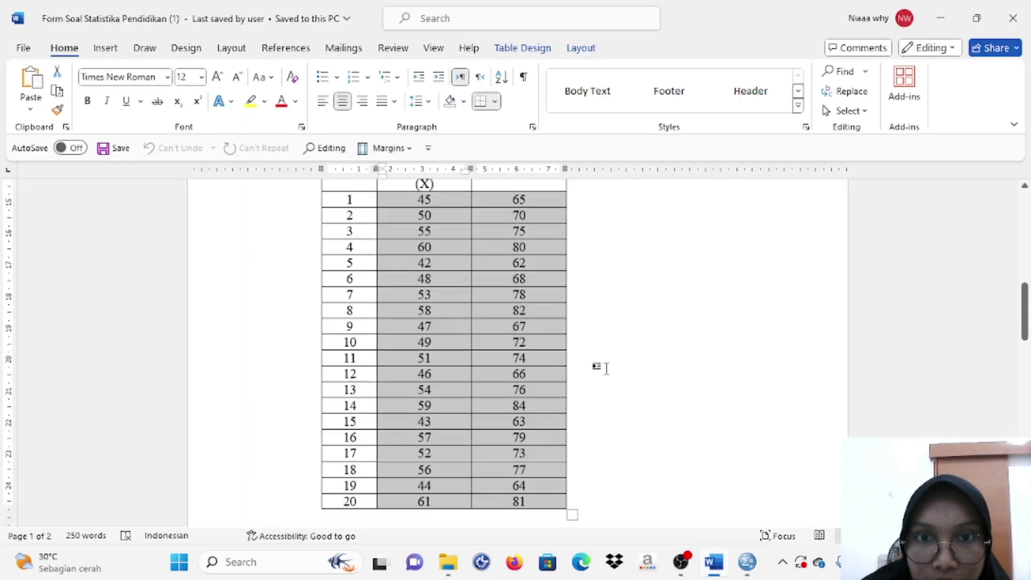
scroll(607, 368, "down", 1)
right_click(502, 285)
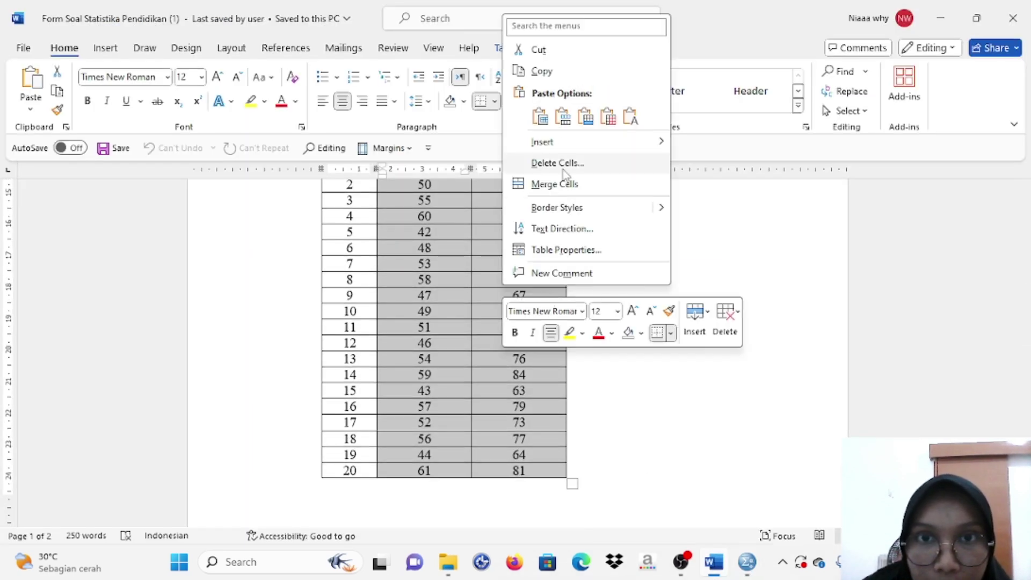
left_click(551, 62)
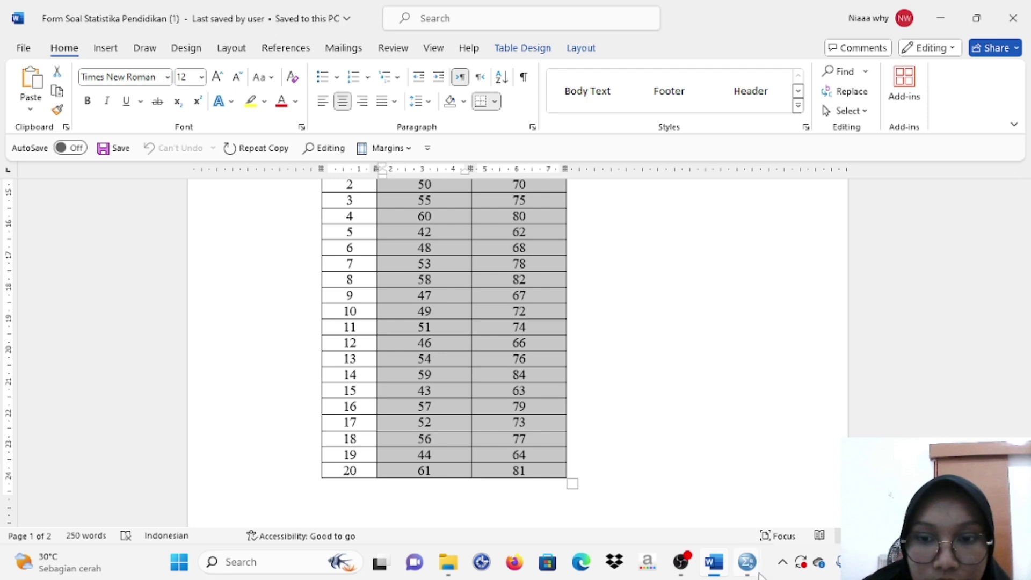
Step: Switch to the untitled SPSS dataset and paste the copied values into the X and Y columns starting at row 1
mouse_move(747, 562)
left_click(748, 520)
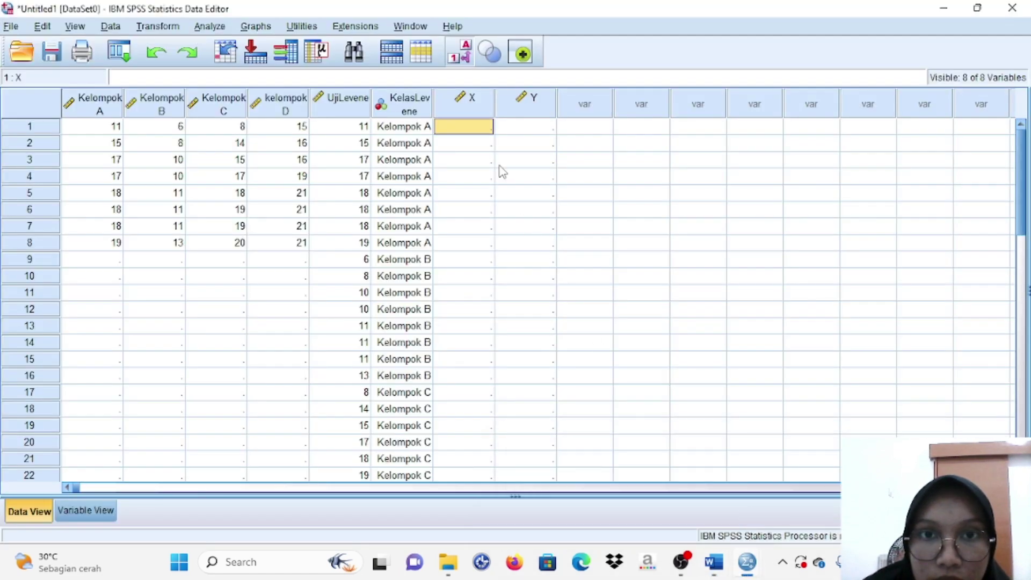
right_click(475, 130)
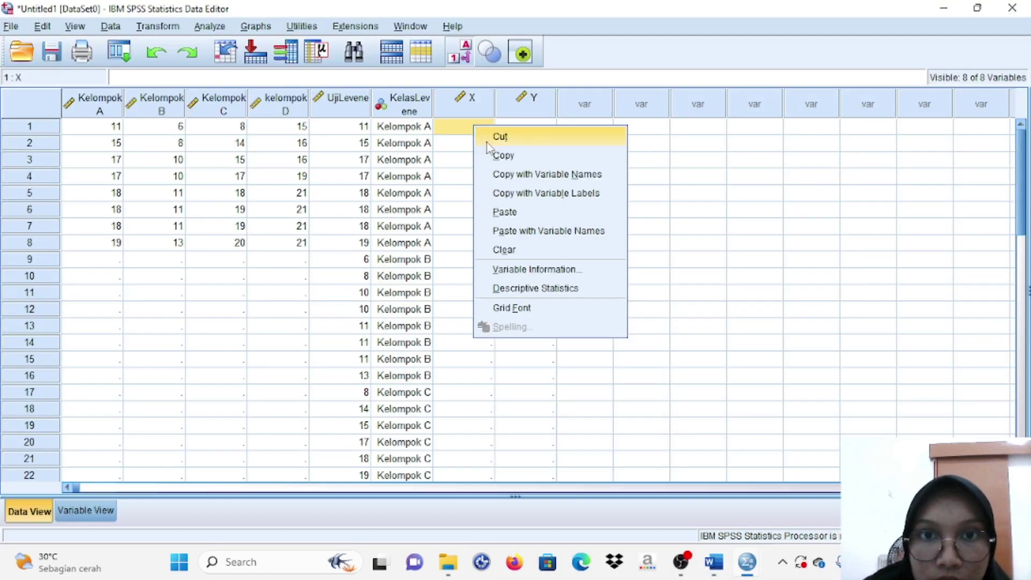
left_click(504, 213)
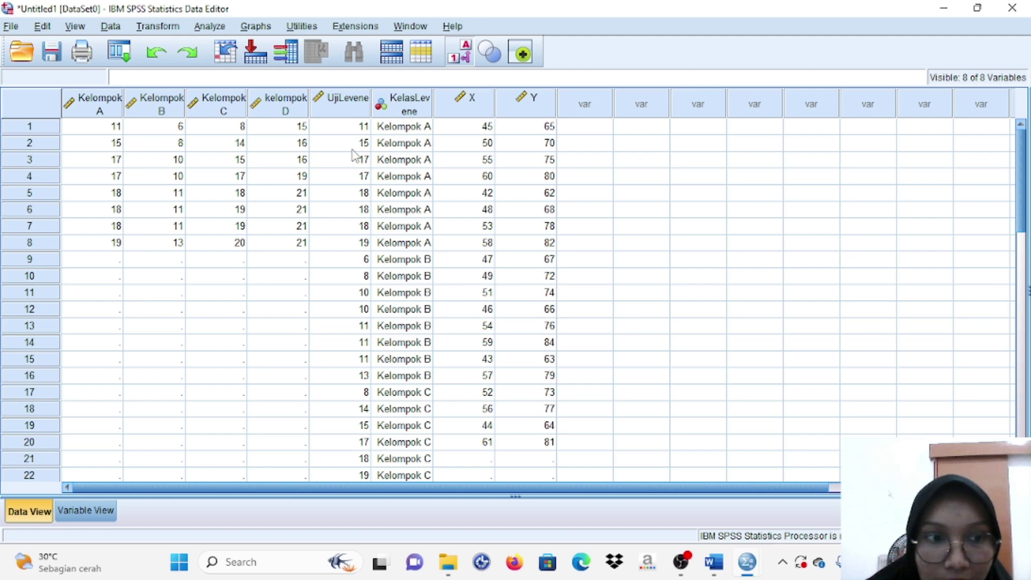
Step: Open the Explore analysis and remove KelompokA, KelompokB, KelompokC and kelompokD from the dependent variables
left_click(218, 26)
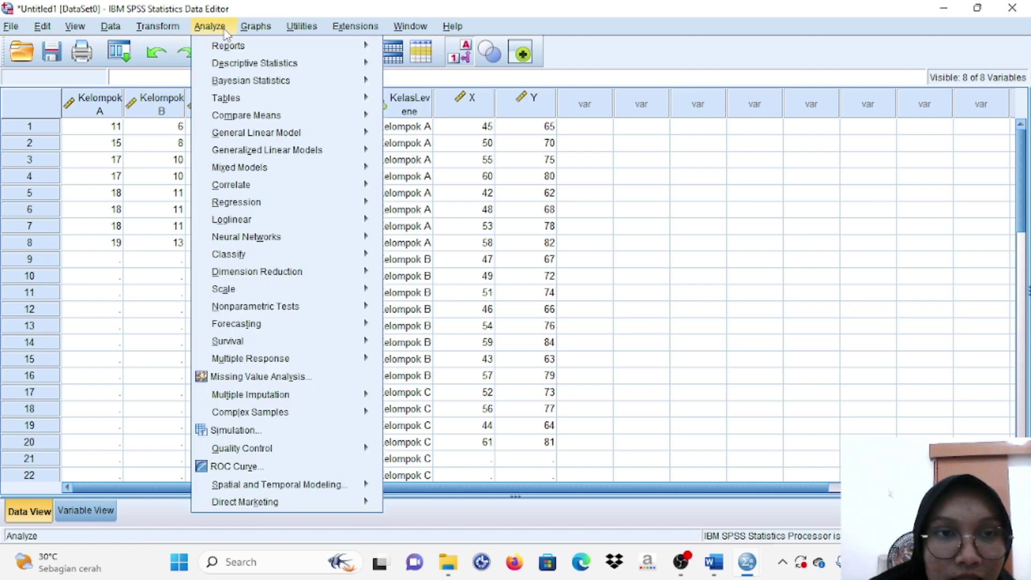
mouse_move(250, 67)
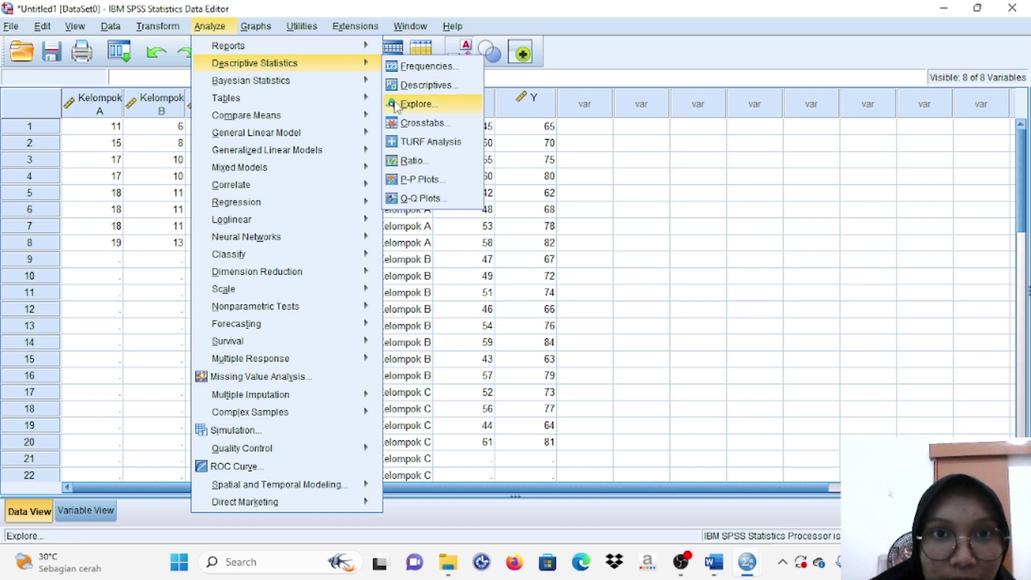
left_click(396, 105)
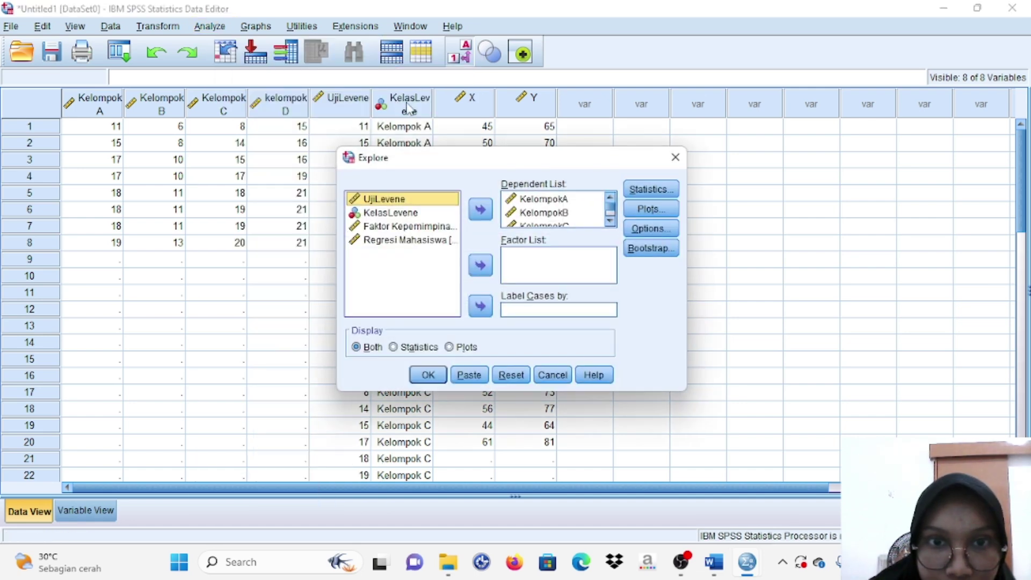
left_click(567, 200)
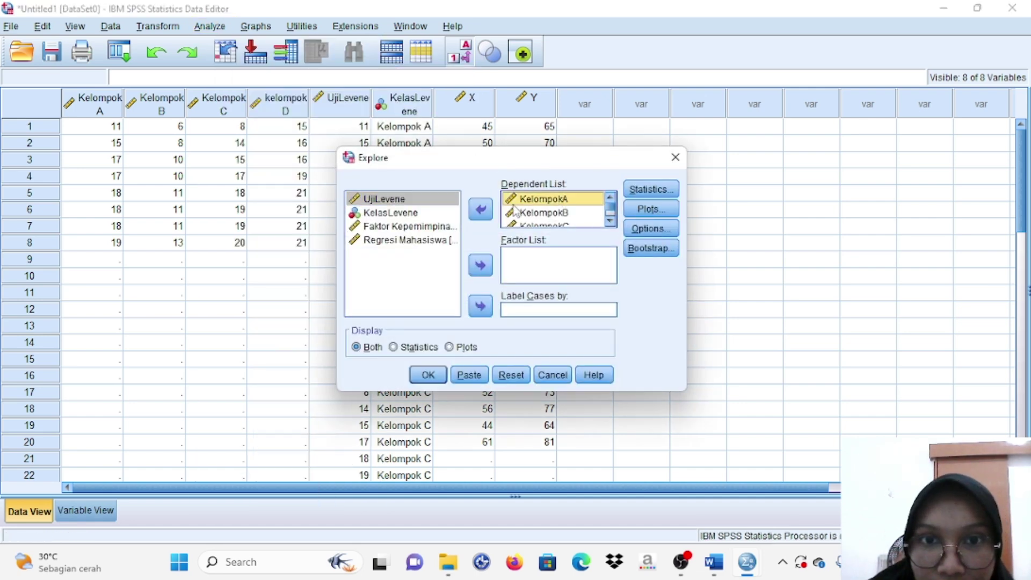
left_click(482, 211)
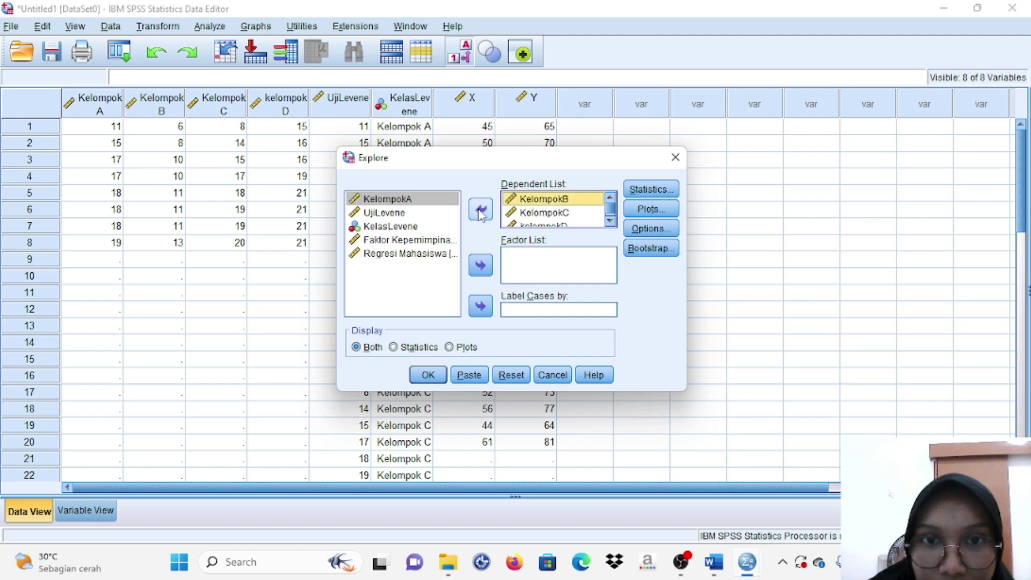
left_click(478, 213)
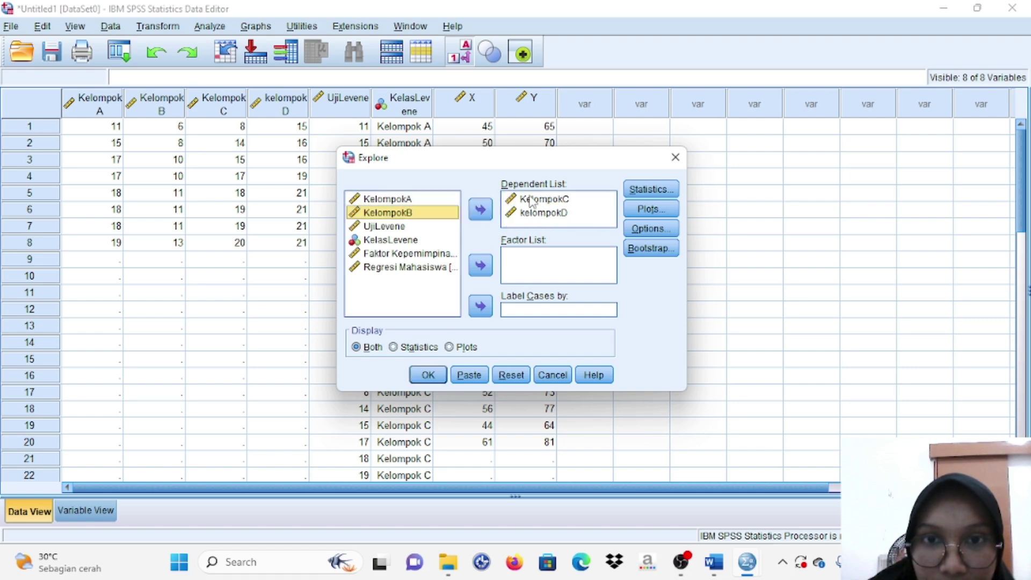
left_click(492, 214)
left_click(550, 203)
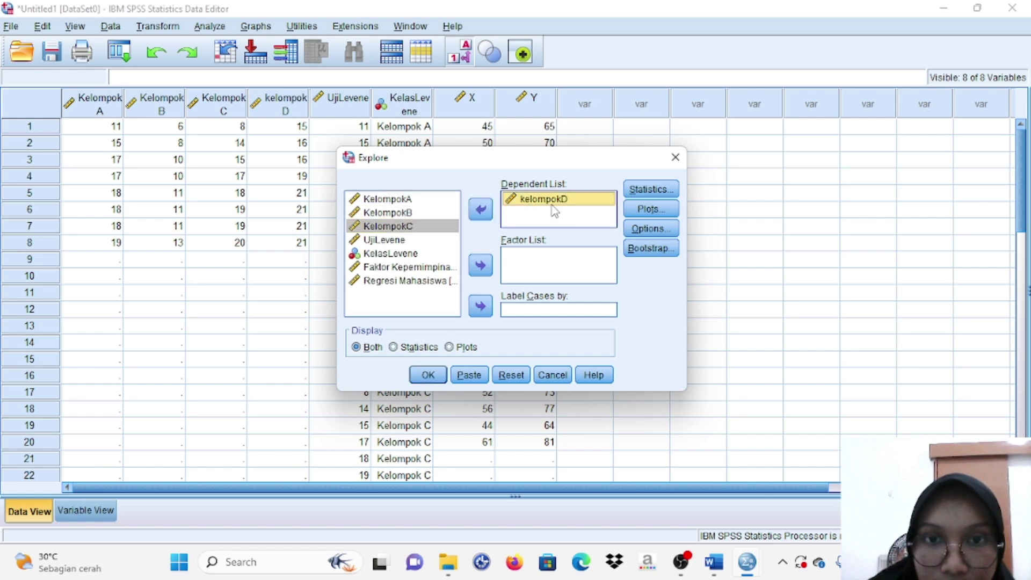
left_click(487, 216)
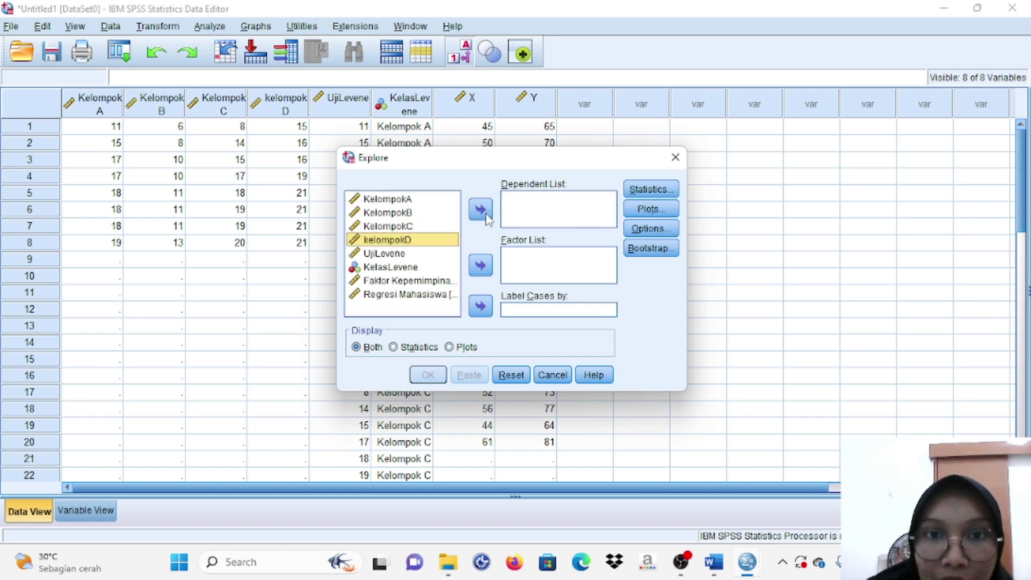
Step: Add Faktor Kepemimpinan and Regresi Mahasiswa as the dependent variables of the Explore analysis
left_click(440, 281)
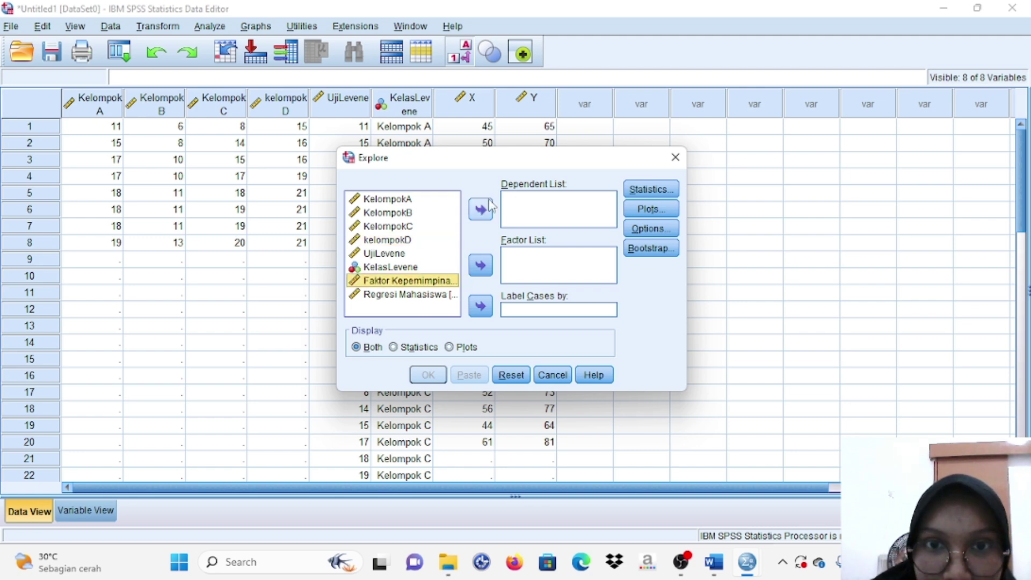
left_click(480, 209)
left_click(435, 283)
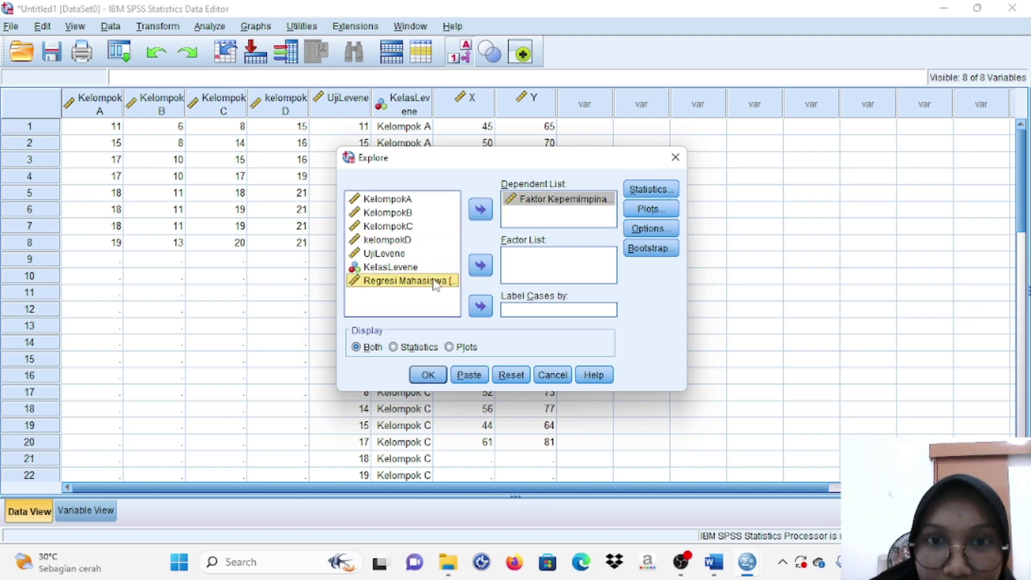
left_click(481, 209)
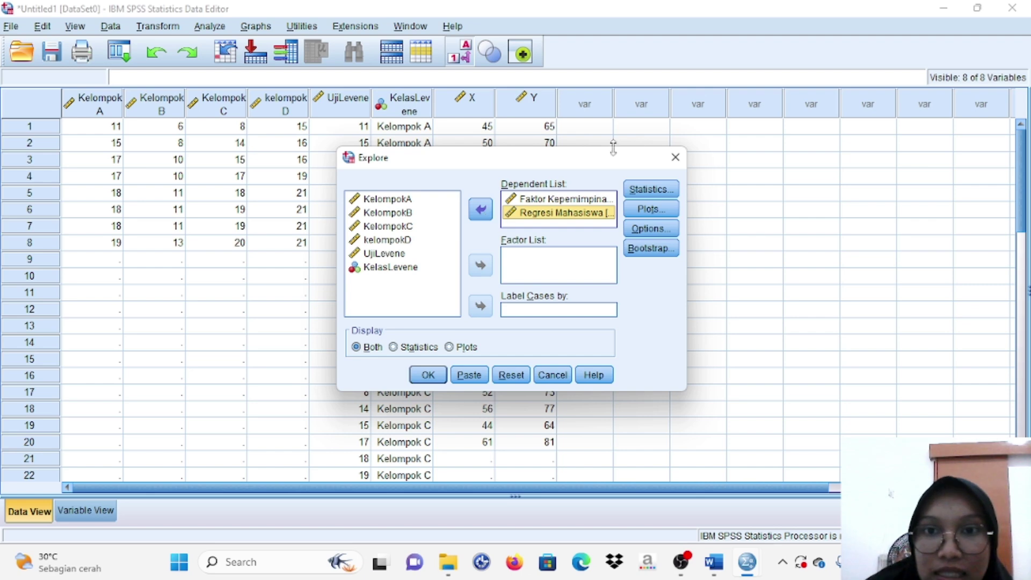
Step: Run Explore with normality plots with tests enabled, and review the Tests of Normality table in the output
left_click(651, 209)
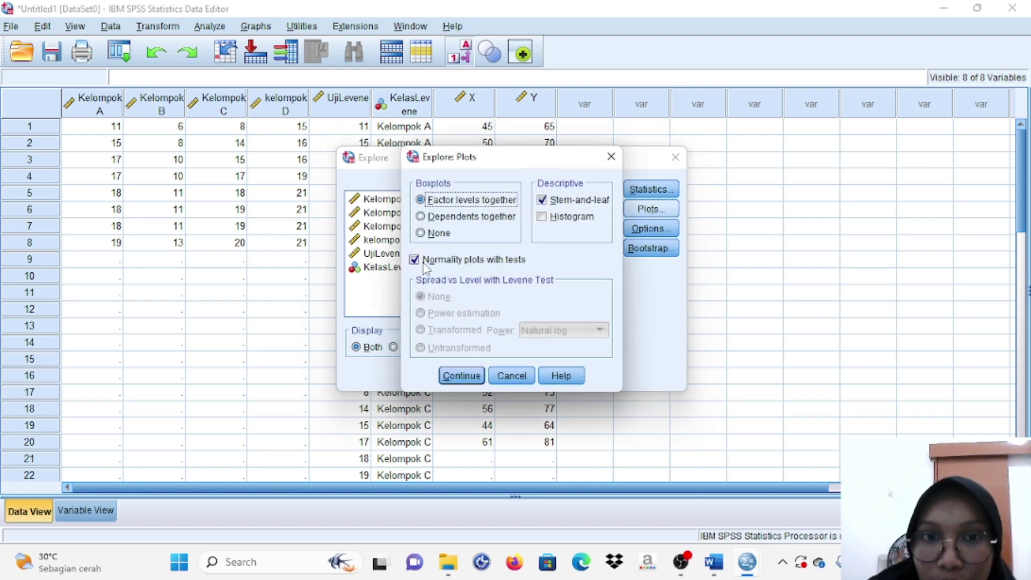
left_click(462, 377)
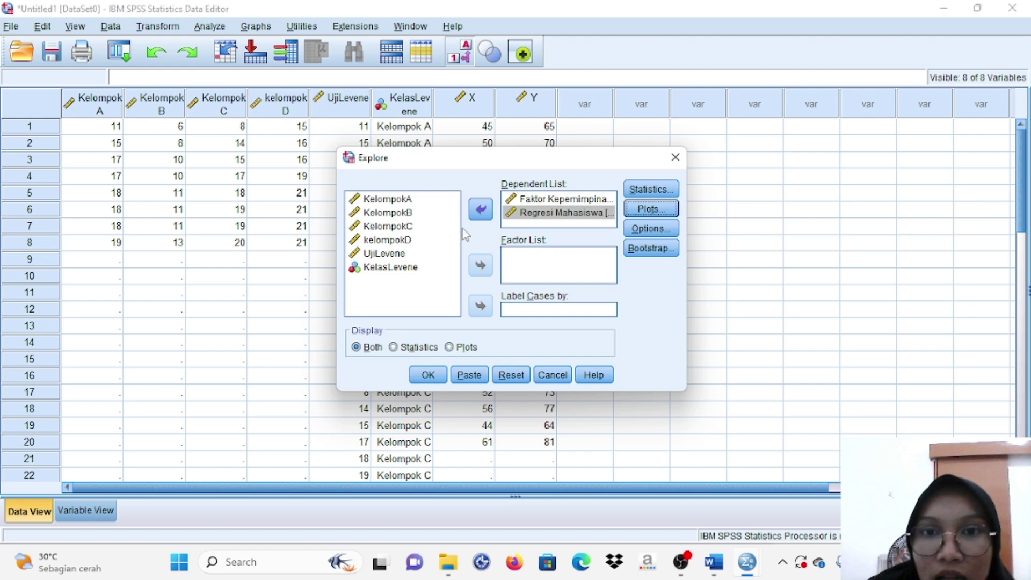
left_click(427, 376)
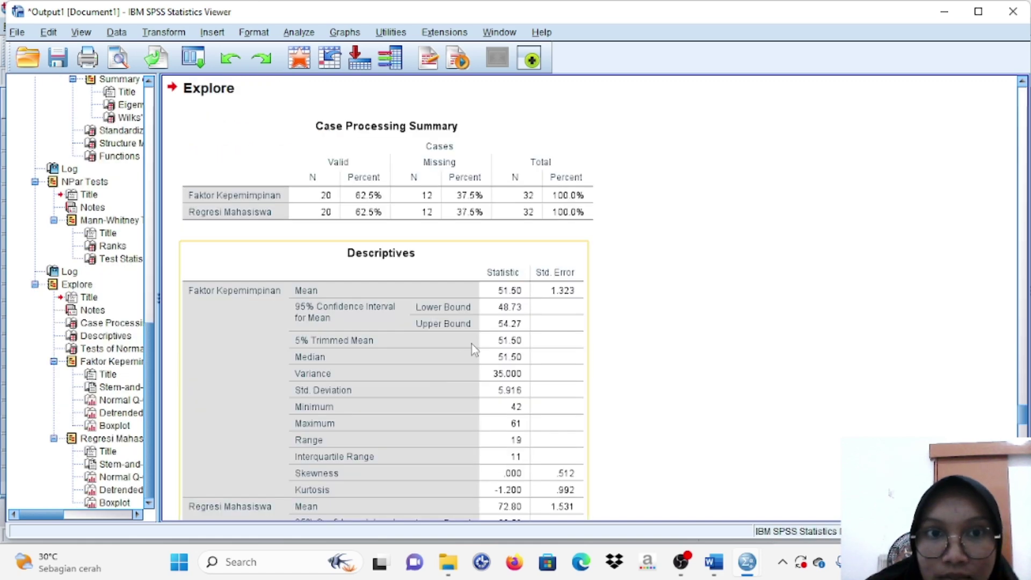
scroll(595, 331, "down", 10)
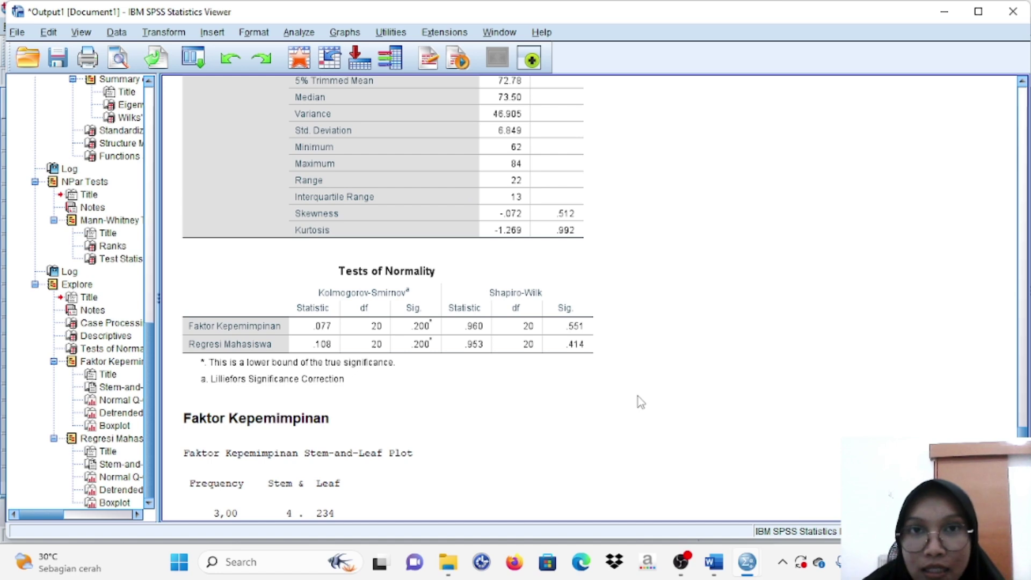
scroll(633, 398, "down", 3)
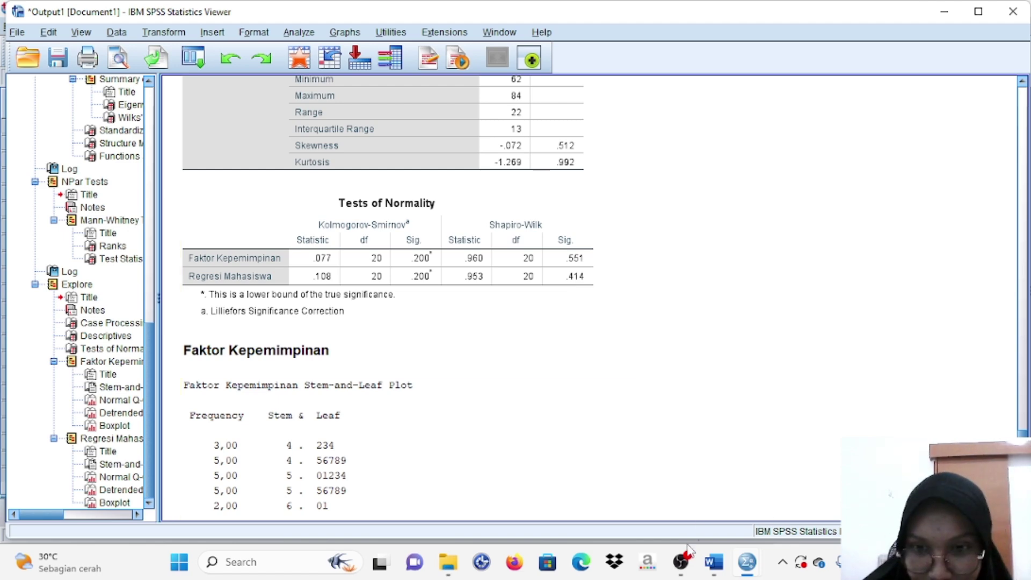
scroll(649, 283, "up", 1)
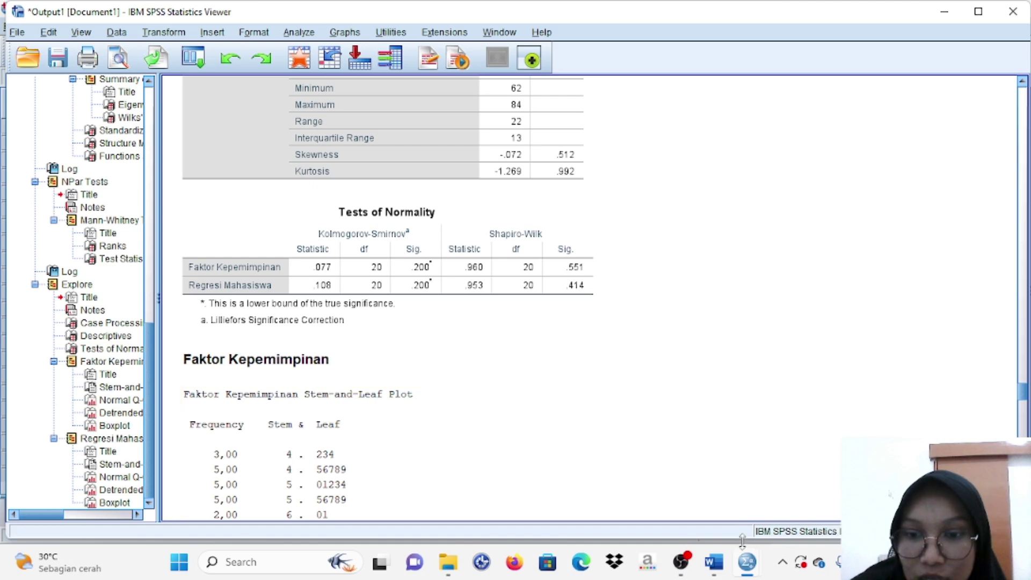
Step: Start a Linear Regression on the untitled dataset and add Faktor Kepemimpinan as the independent variable
mouse_move(745, 573)
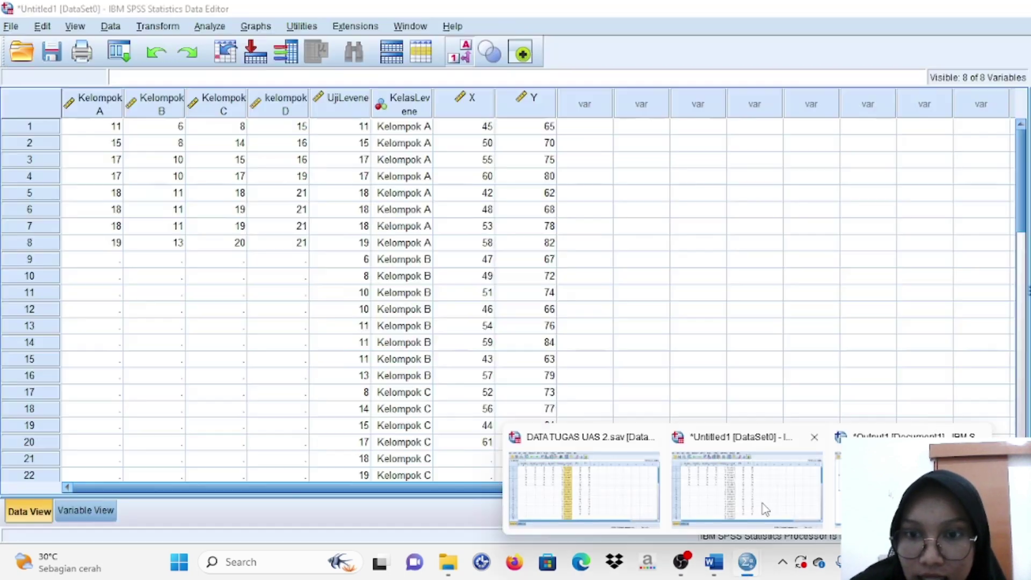
left_click(747, 486)
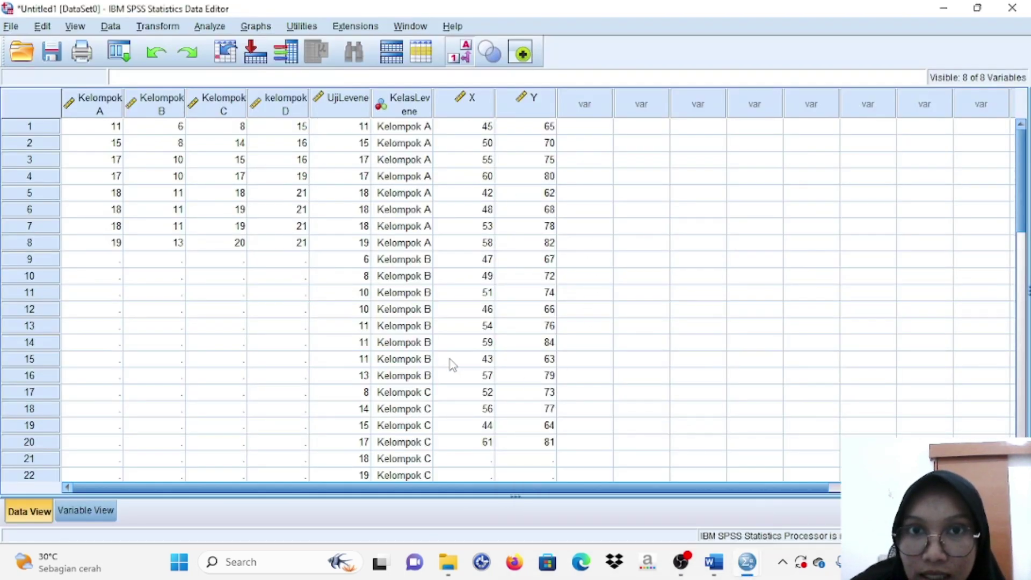
left_click(207, 27)
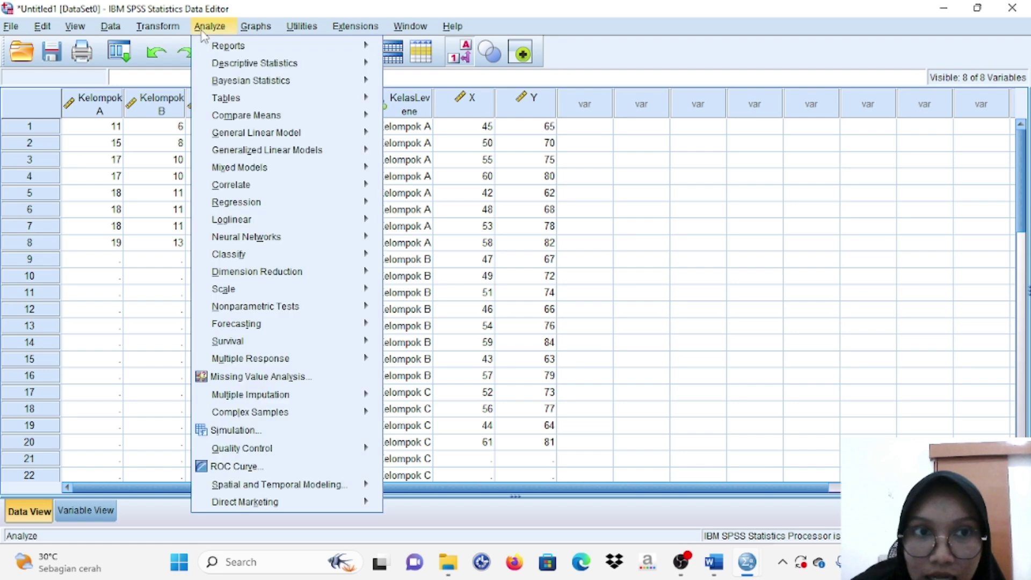
mouse_move(348, 207)
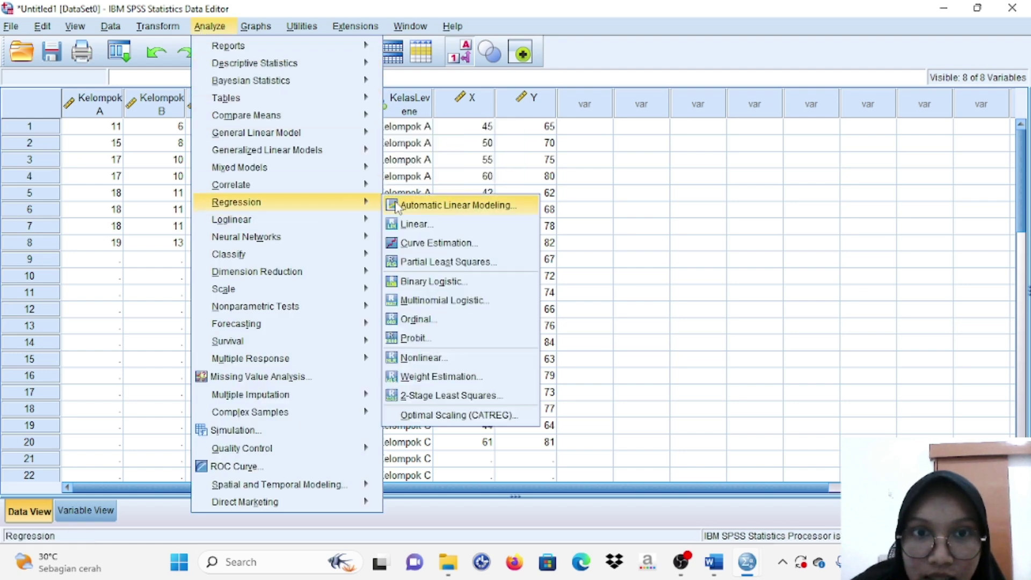
left_click(415, 226)
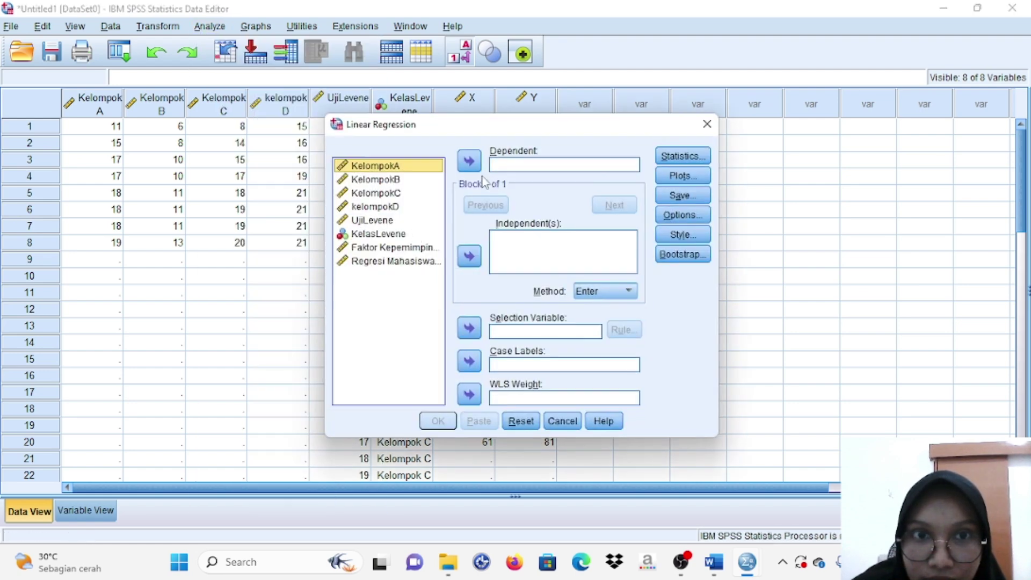
left_click(397, 250)
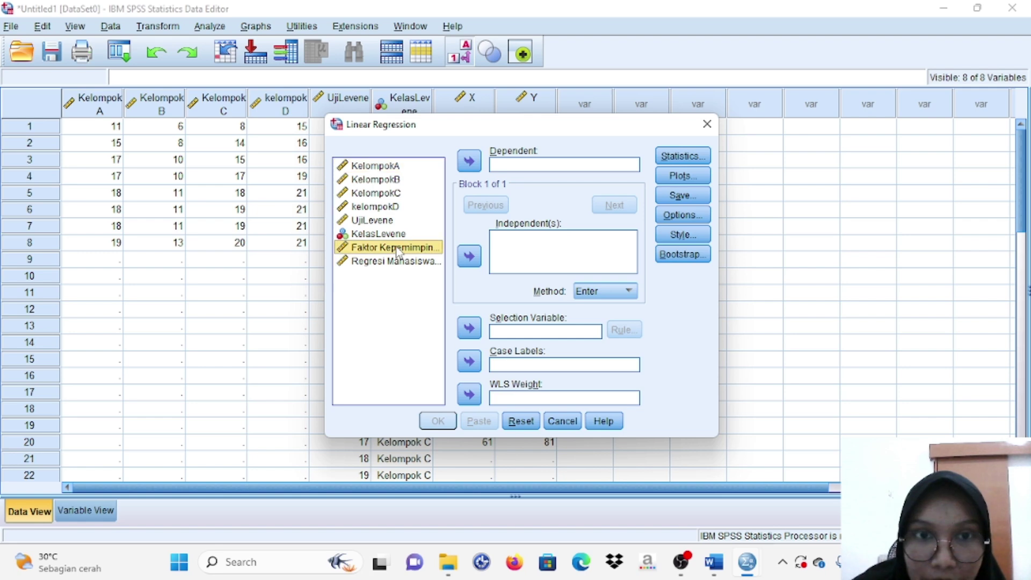
left_click(470, 256)
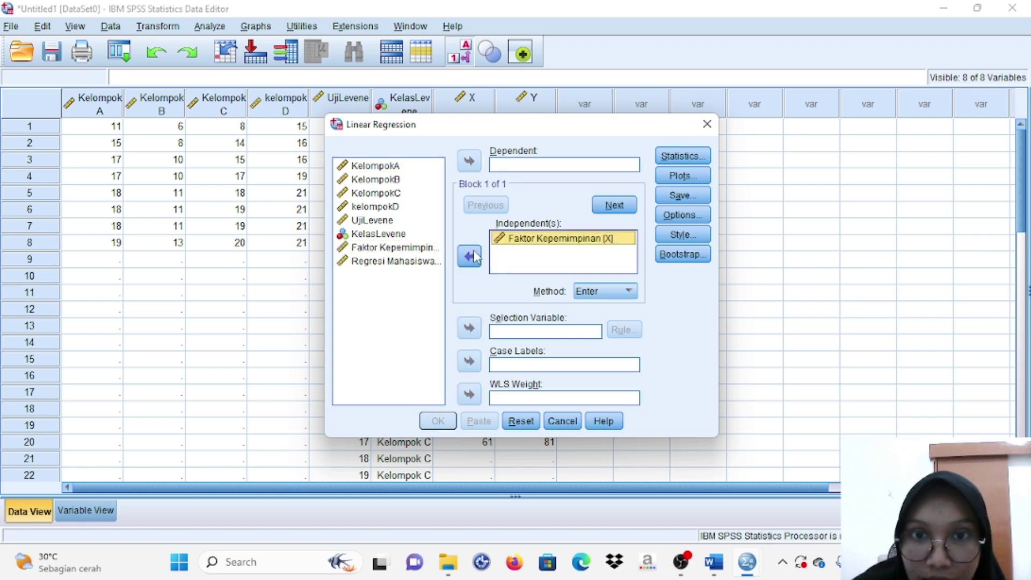
Step: Set Regresi Mahasiswa as the dependent variable and run the linear regression with the Enter method
left_click(429, 261)
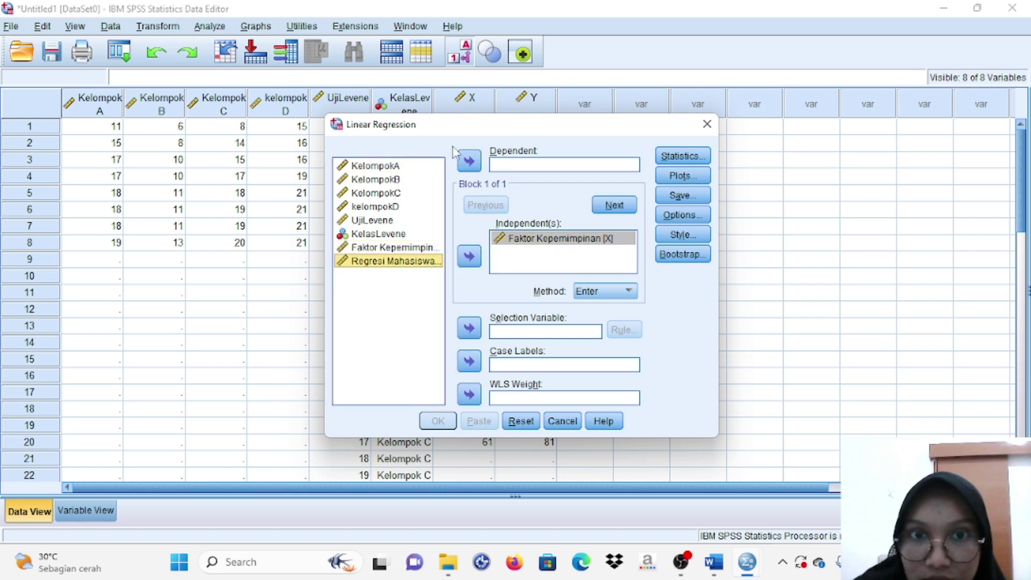
left_click(469, 161)
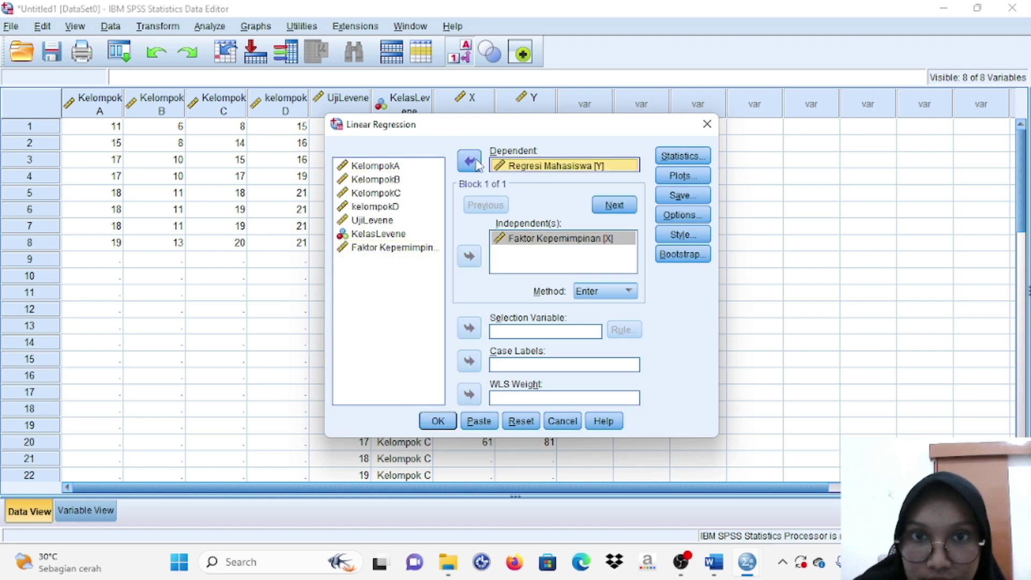
left_click(439, 421)
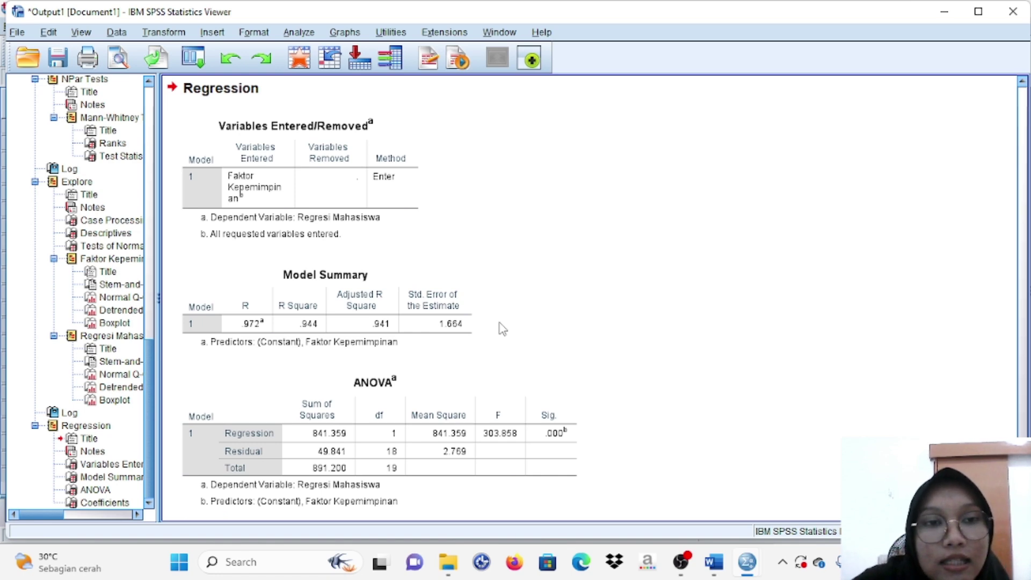
Step: Examine the Variables Entered/Removed, Model Summary, ANOVA and Coefficients tables in the regression output
left_click(296, 161)
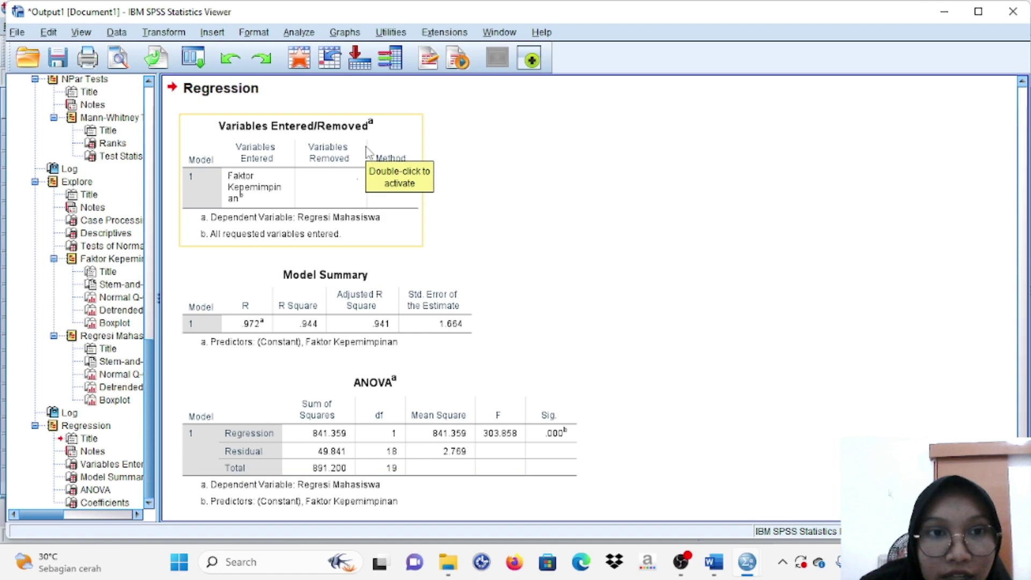
left_click(369, 286)
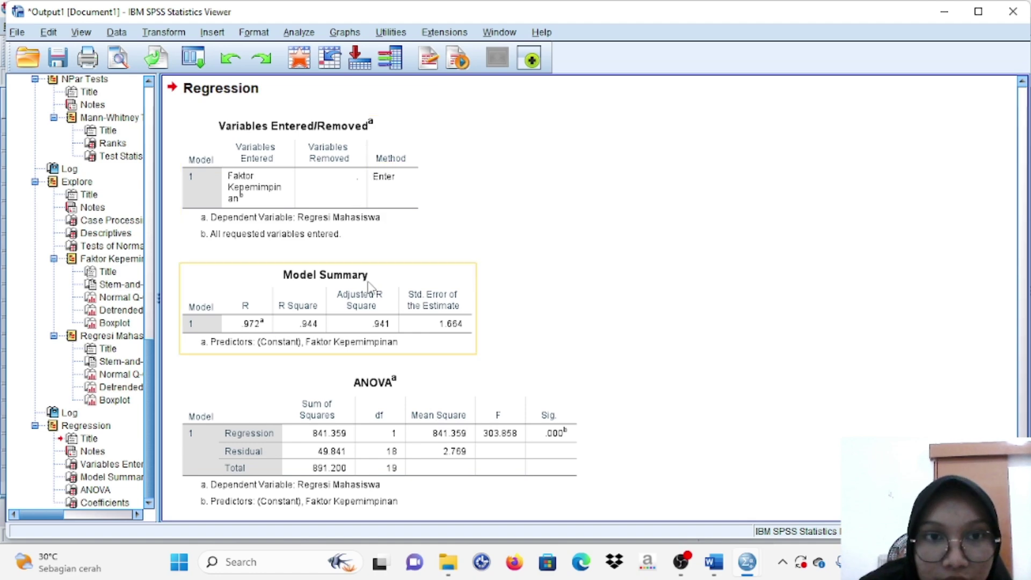
left_click(376, 369)
left_click(345, 275)
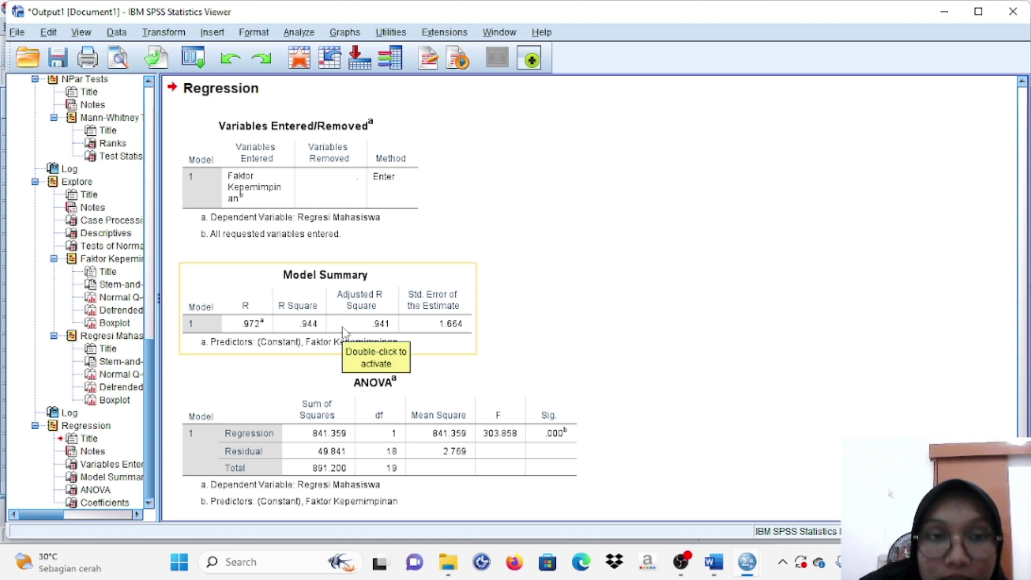
left_click(430, 376)
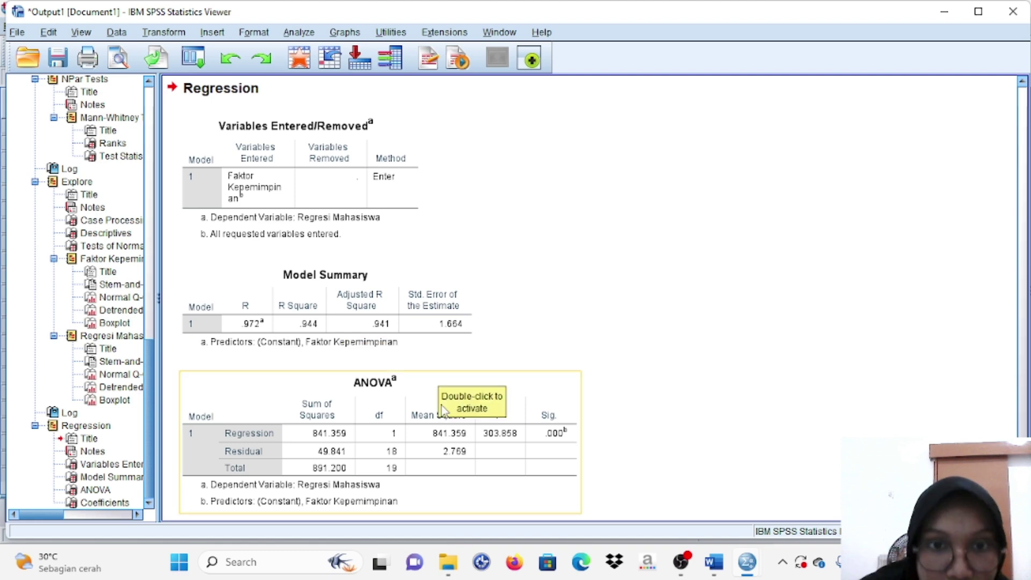
scroll(436, 387, "down", 3)
left_click(394, 411)
left_click(390, 351)
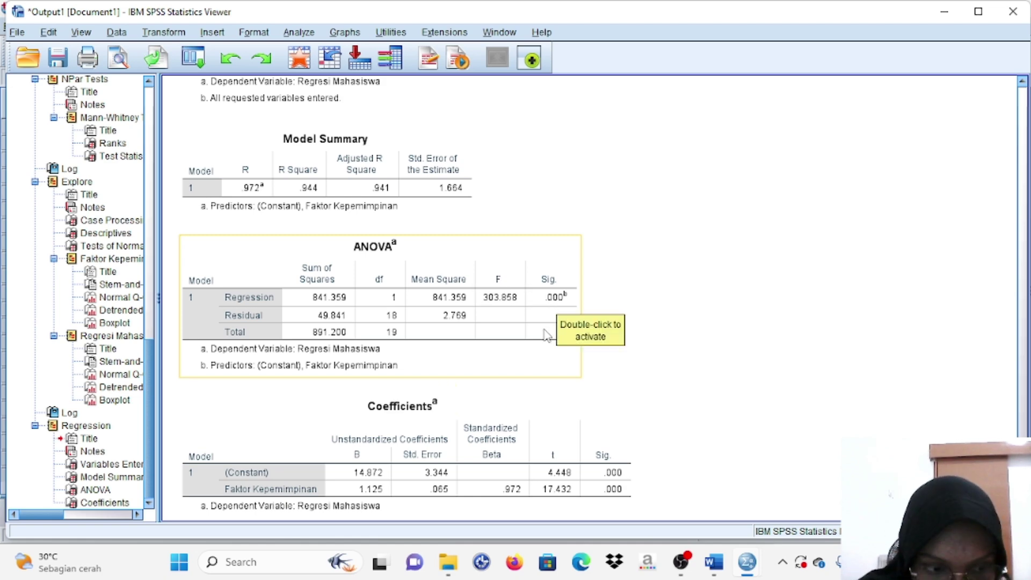
scroll(532, 404, "down", 1)
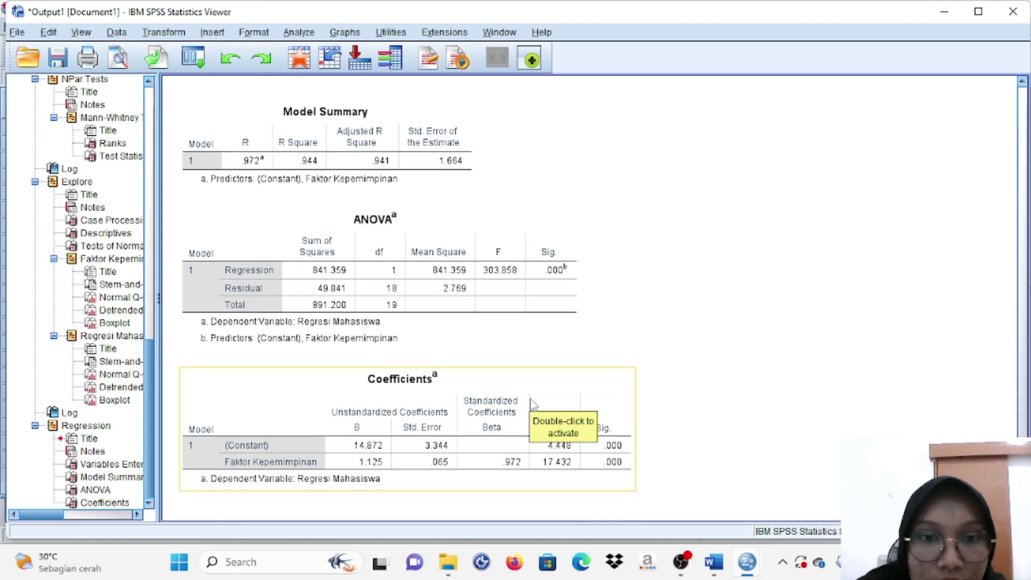